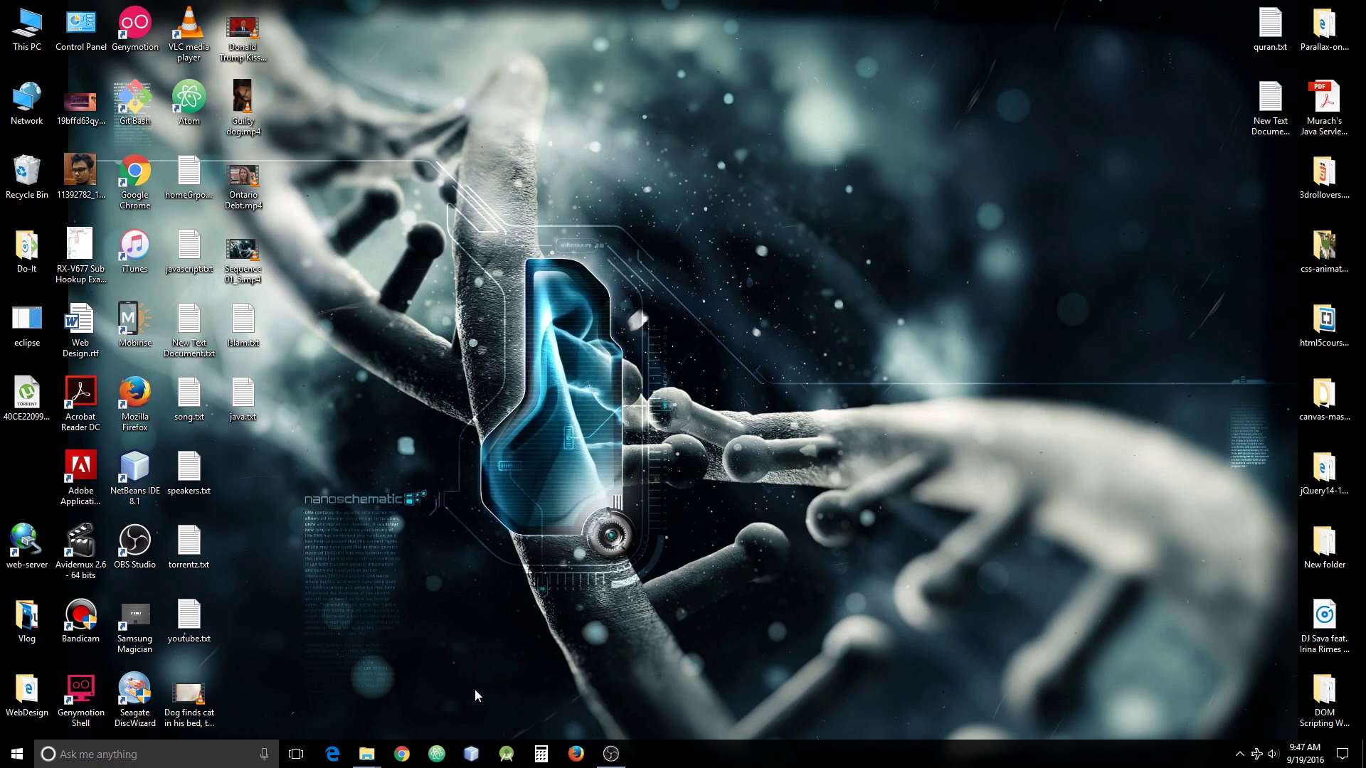
Open Command Prompt from search and run java -version, confirming Java 1.8.0_92 (64-Bit Server VM).
{"action": "left_click", "coordinate": [198, 758]}
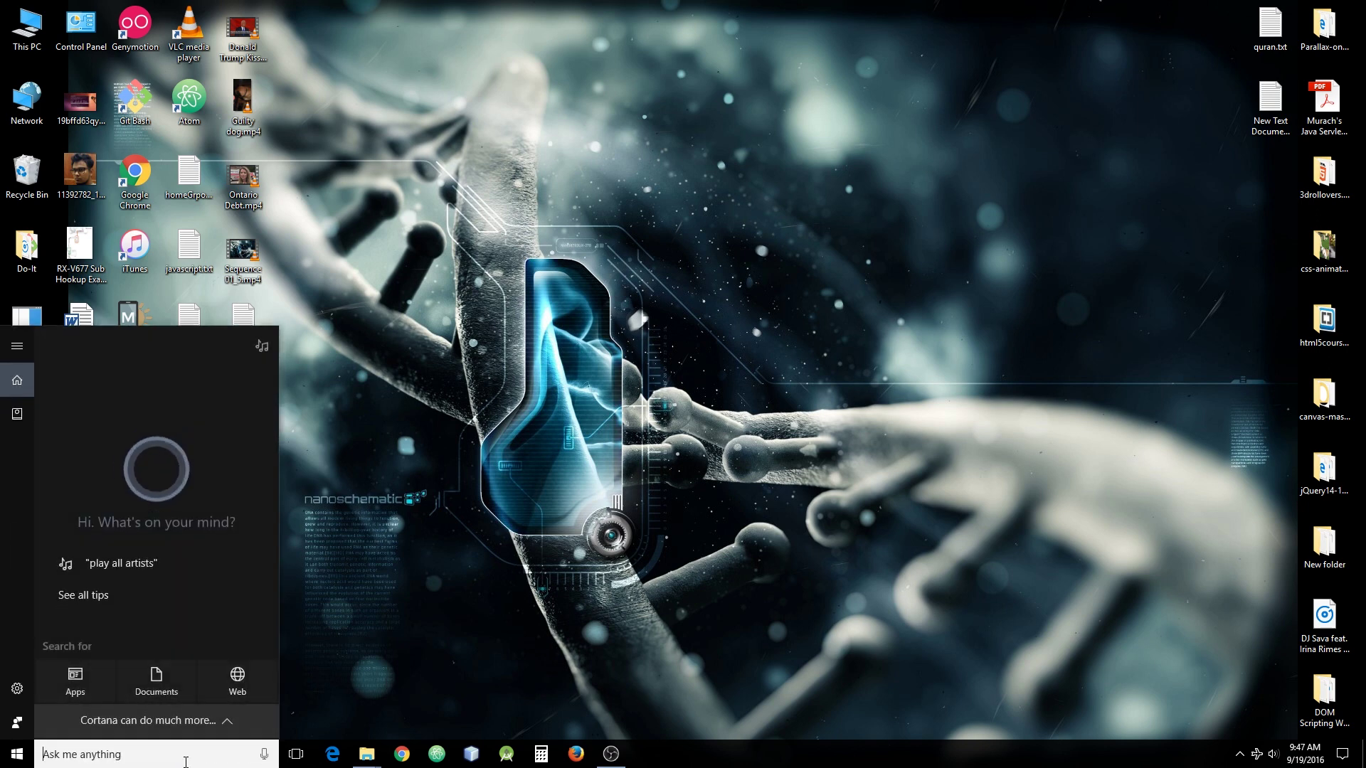
{"action": "type", "text": "cmd"}
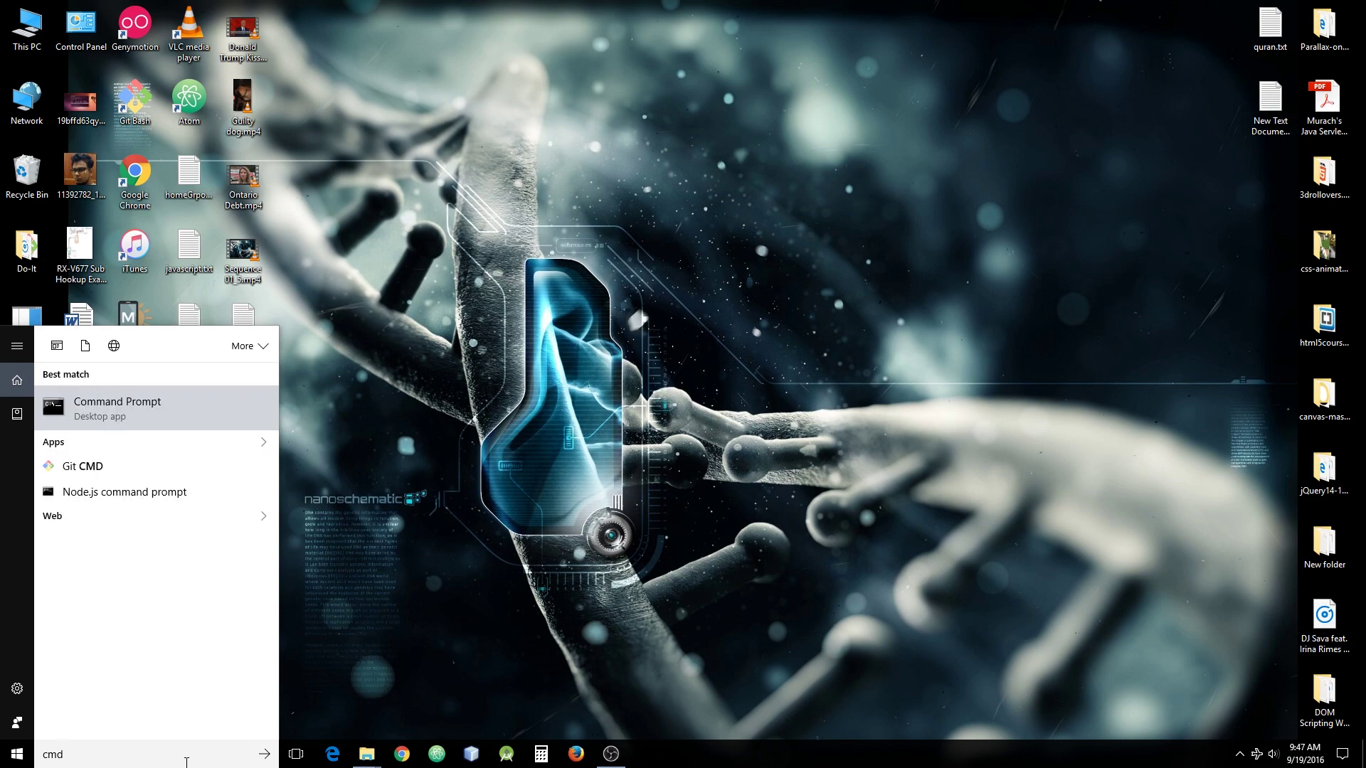
{"action": "key", "text": "Return"}
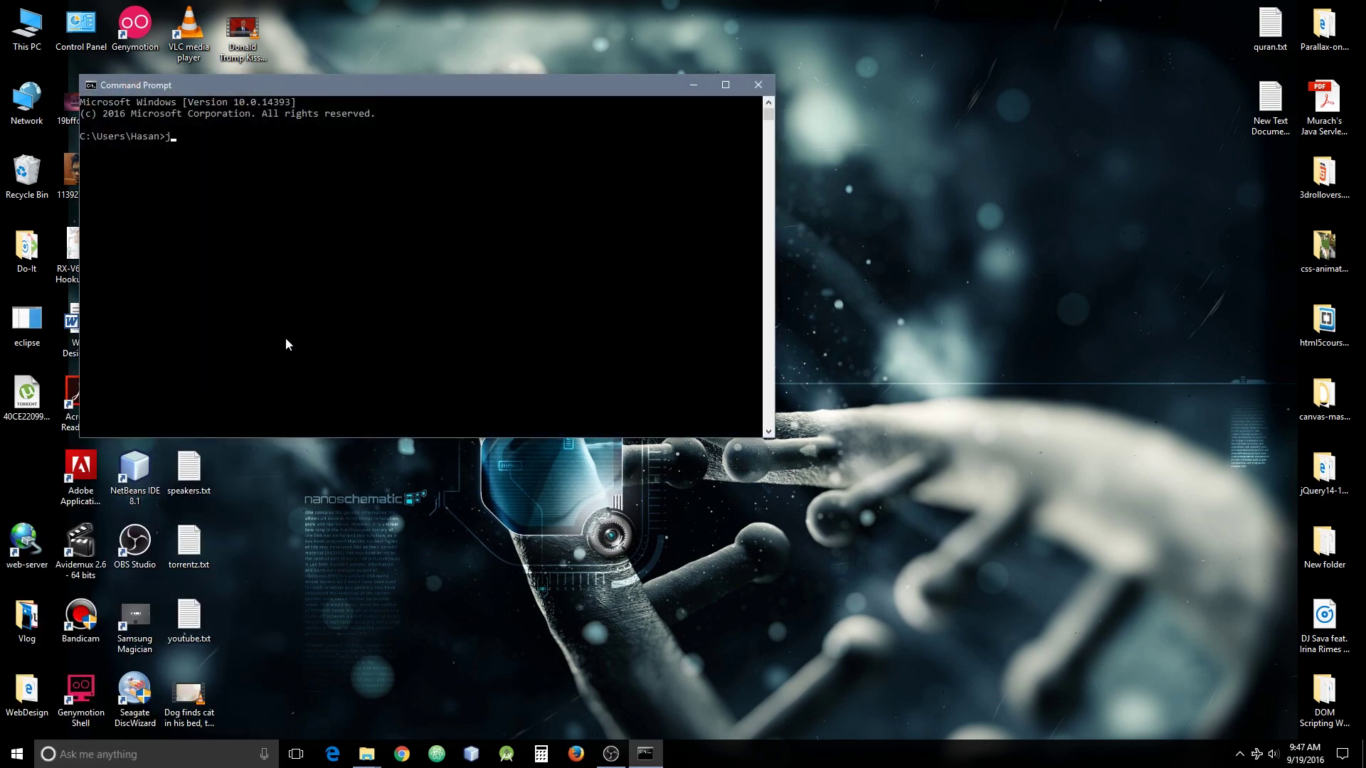
{"action": "type", "text": "java -version"}
{"action": "key", "text": "Return"}
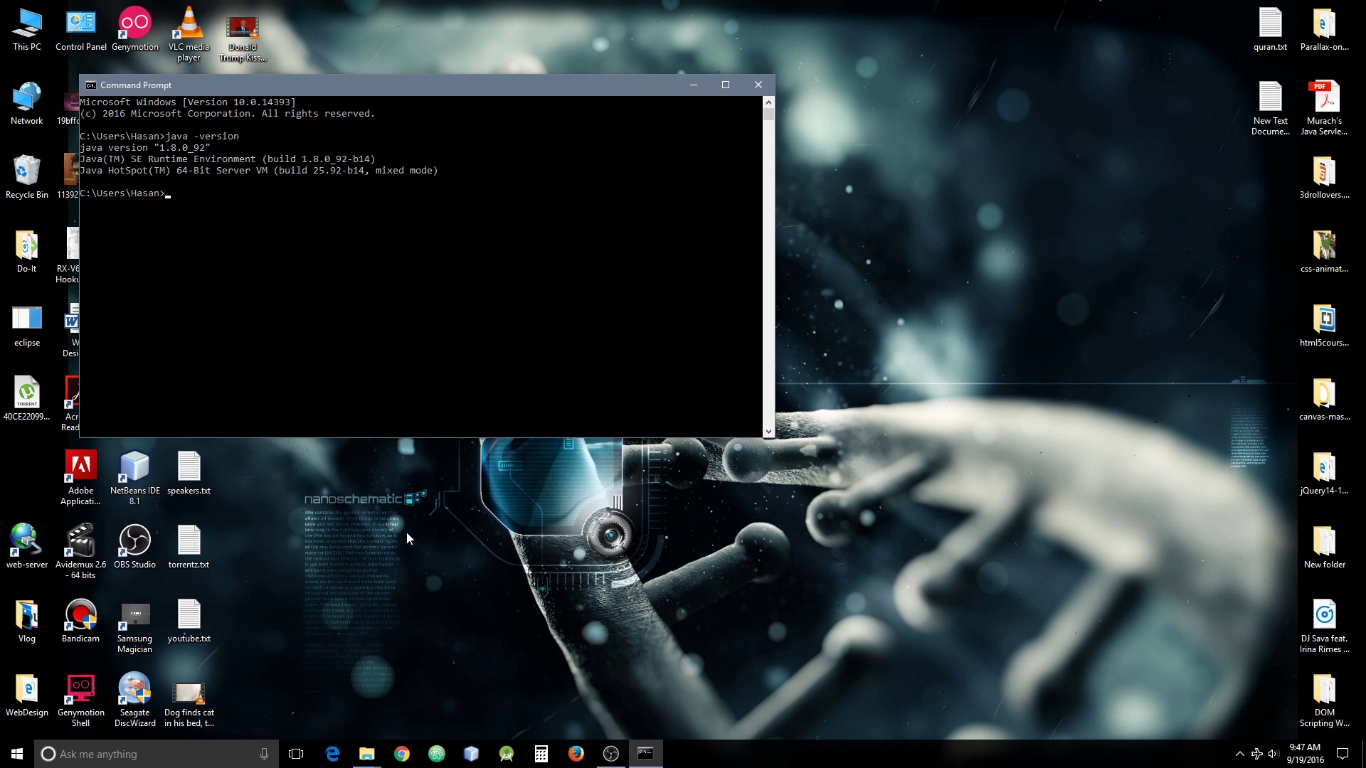
{"action": "left_click_drag", "start_coordinate": [508, 79], "coordinate": [734, 57]}
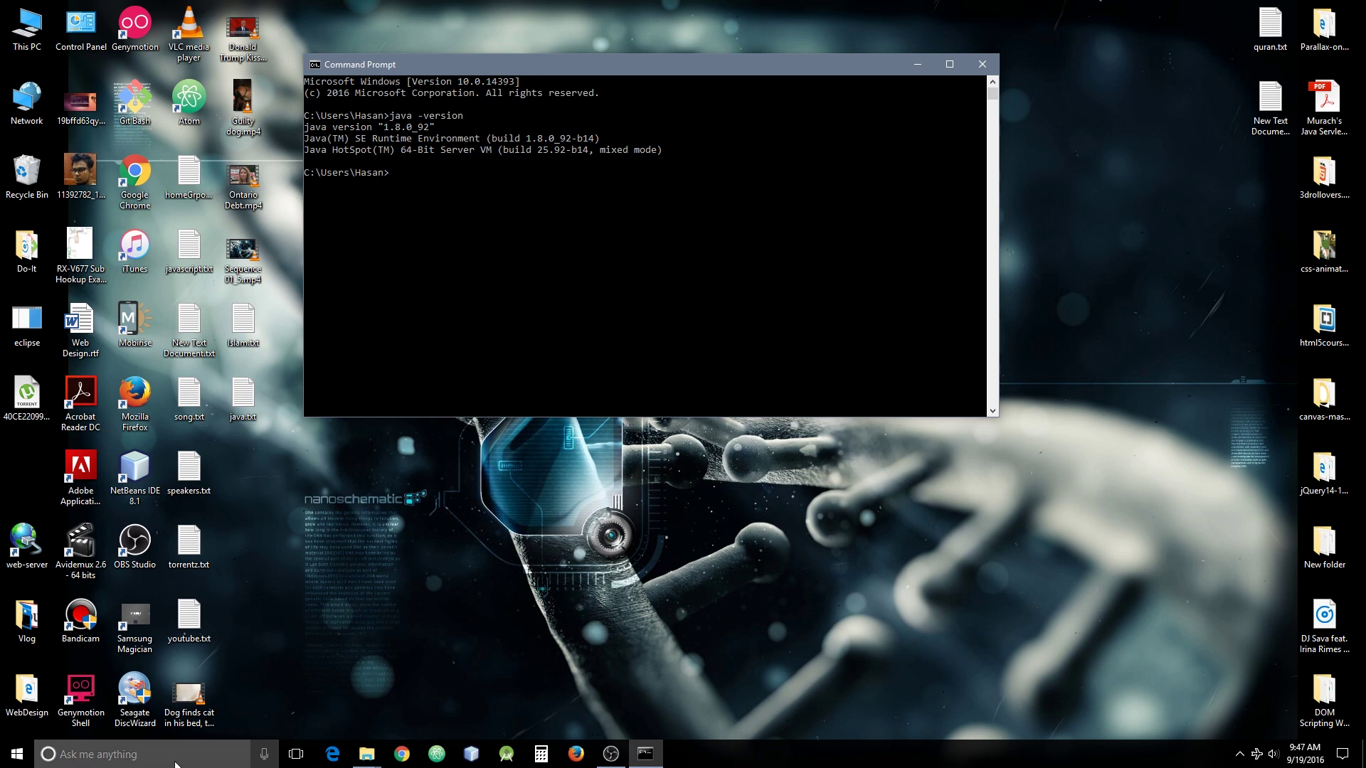
Reach Environment Variables through This PC's Properties and Advanced system settings, then select the system Path variable.
{"action": "left_click", "coordinate": [10, 47]}
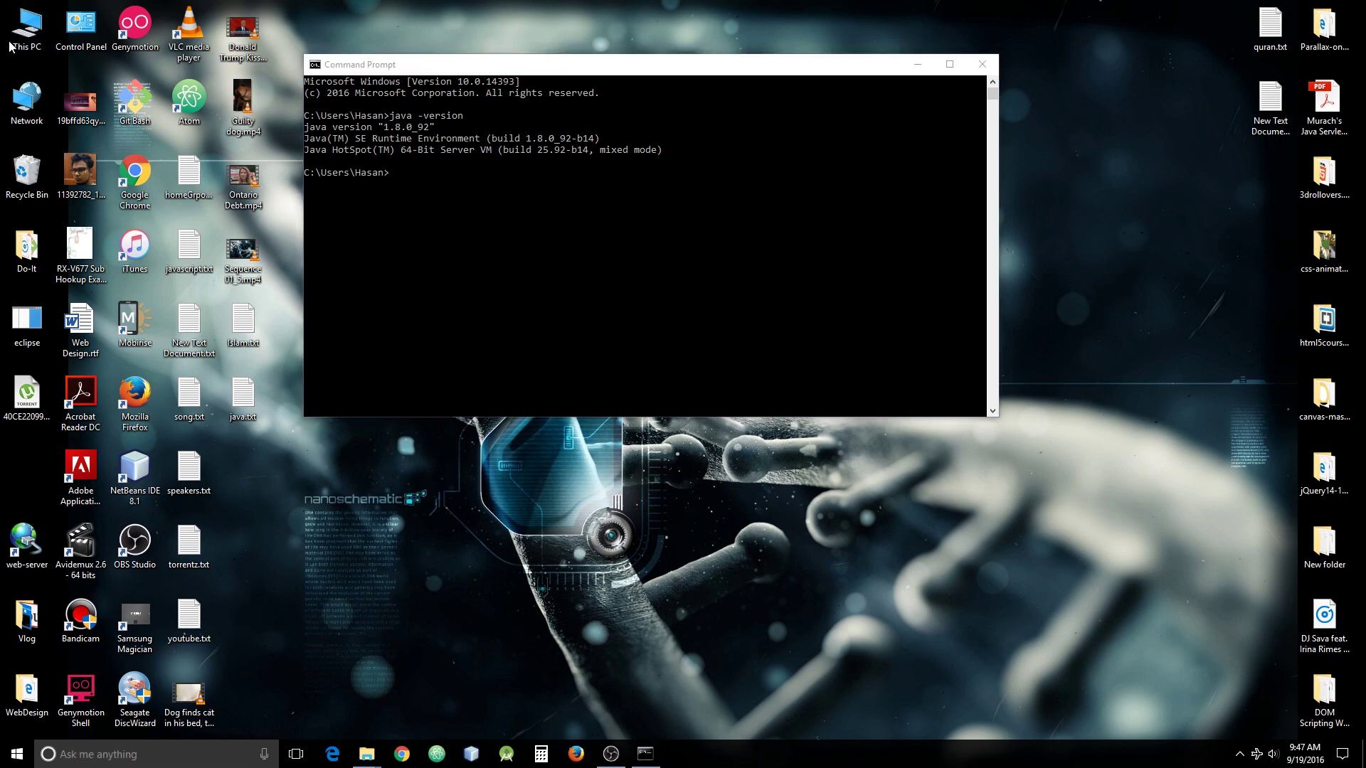
{"action": "double_click", "coordinate": [10, 47]}
{"action": "right_click", "coordinate": [799, 570]}
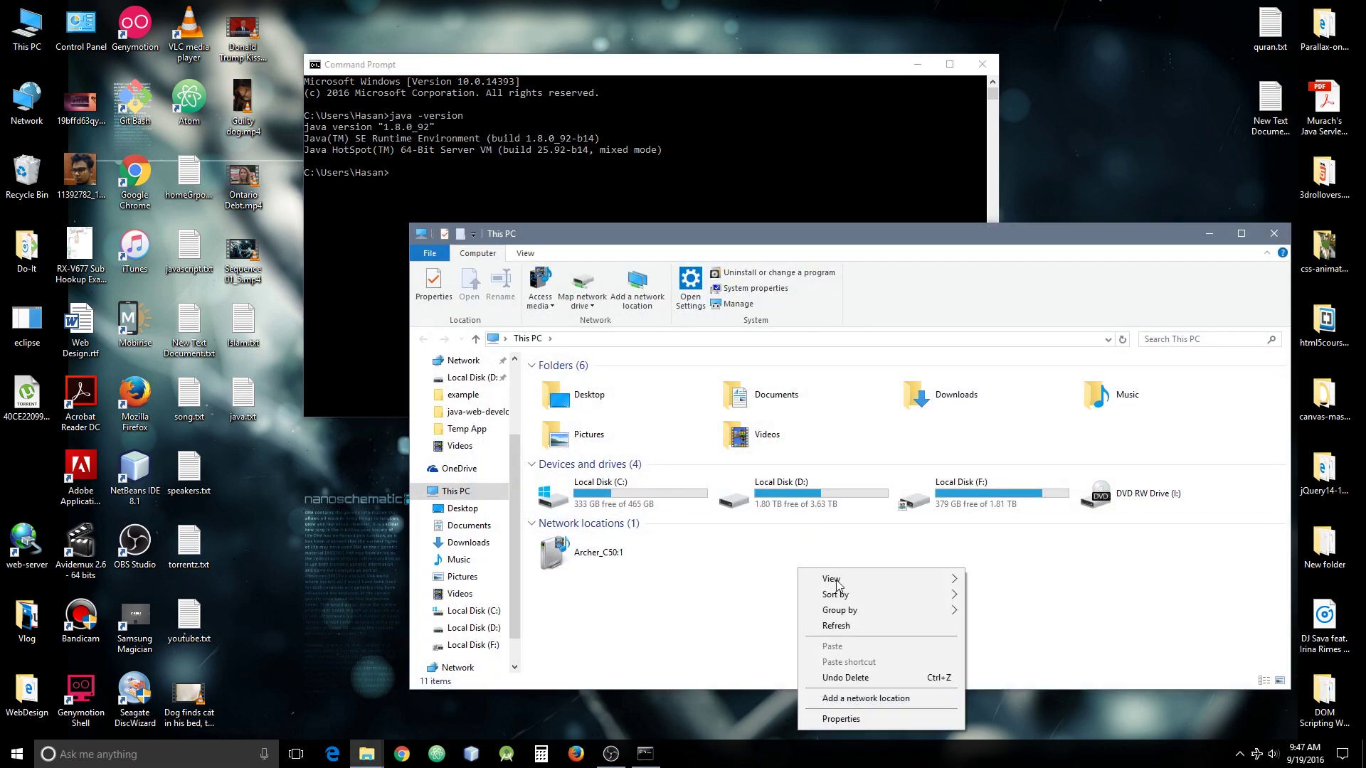
{"action": "left_click", "coordinate": [854, 722]}
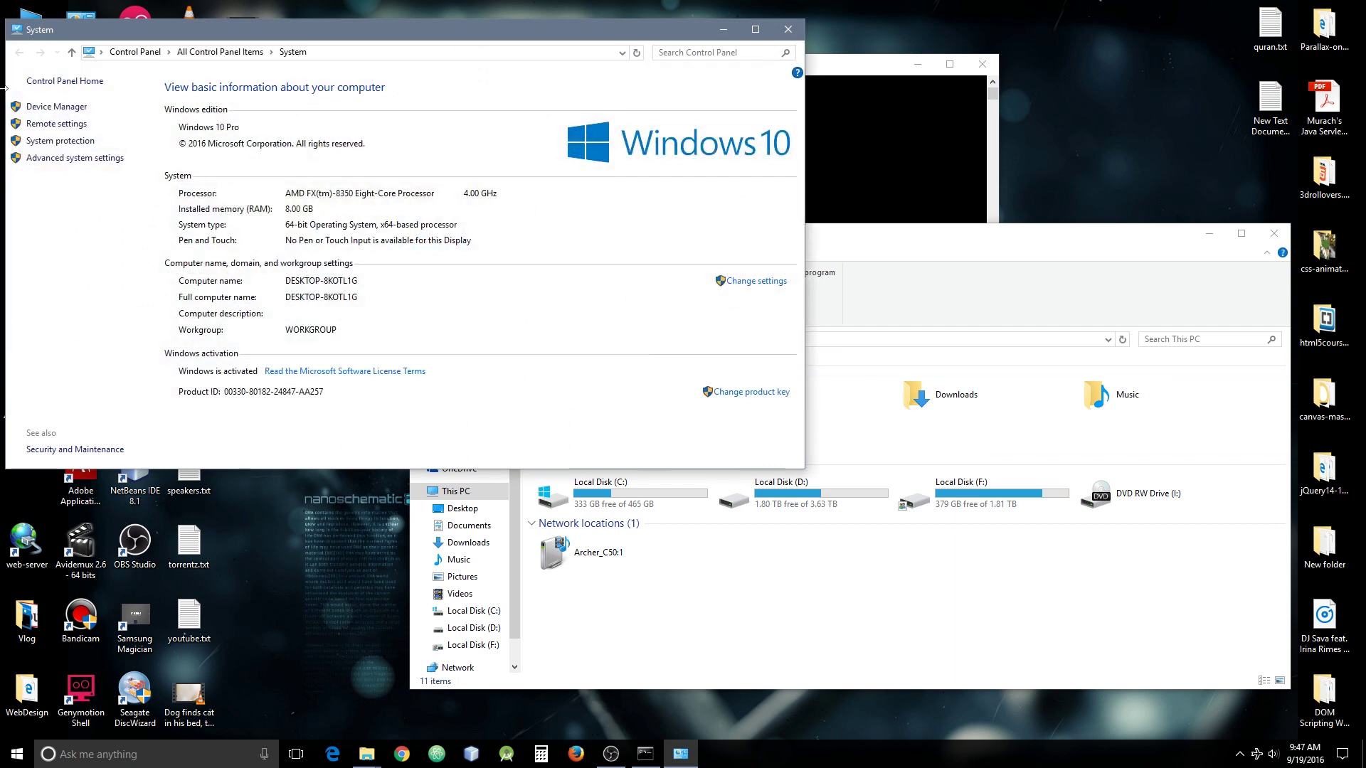
{"action": "left_click", "coordinate": [105, 158]}
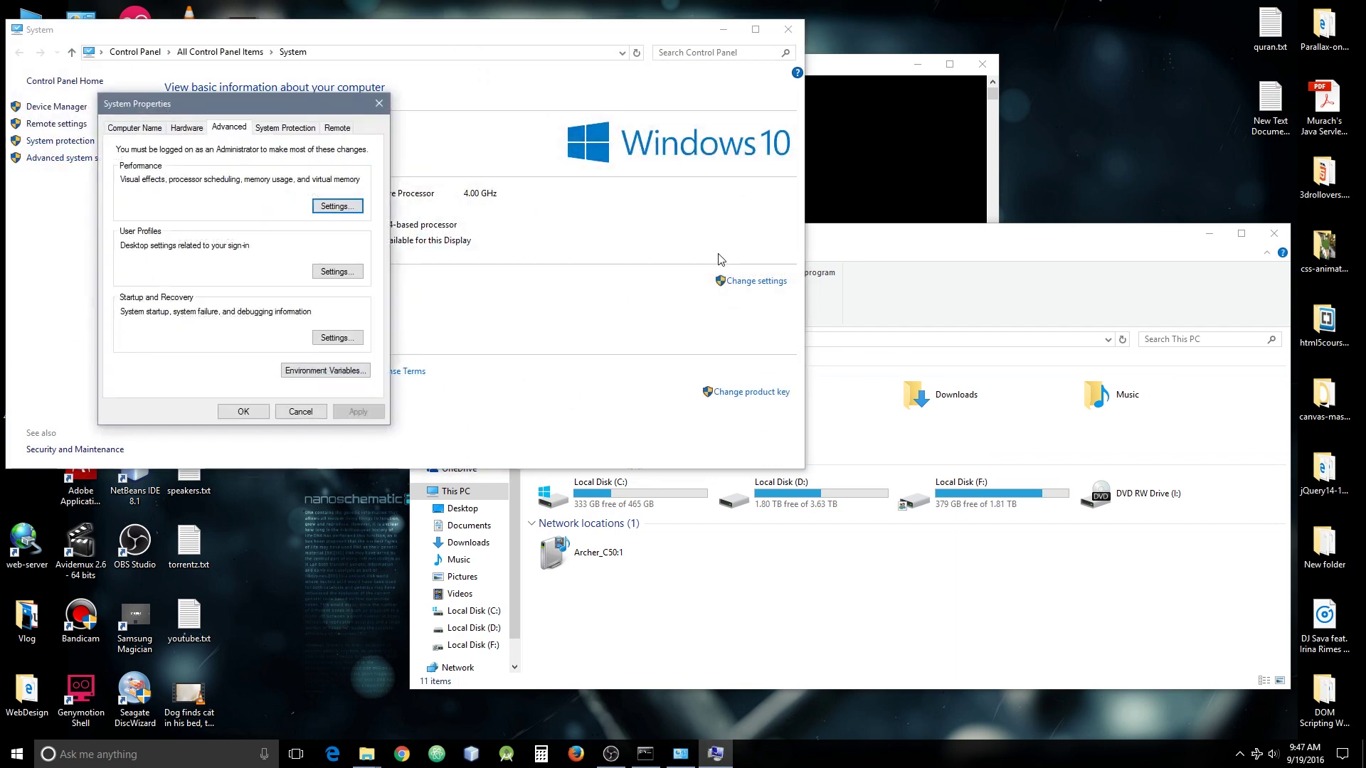
{"action": "left_click", "coordinate": [338, 373]}
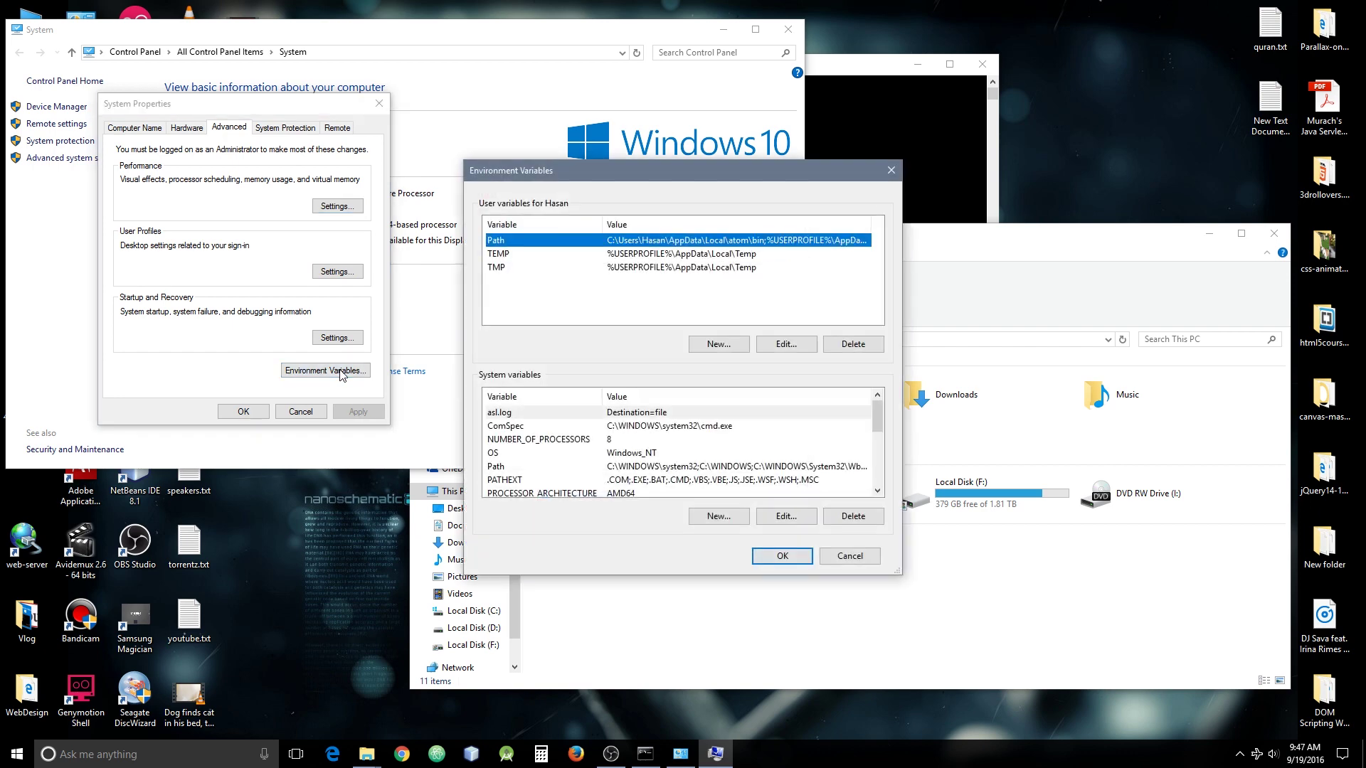
{"action": "left_click_drag", "start_coordinate": [878, 425], "coordinate": [878, 448]}
{"action": "left_click", "coordinate": [507, 413]}
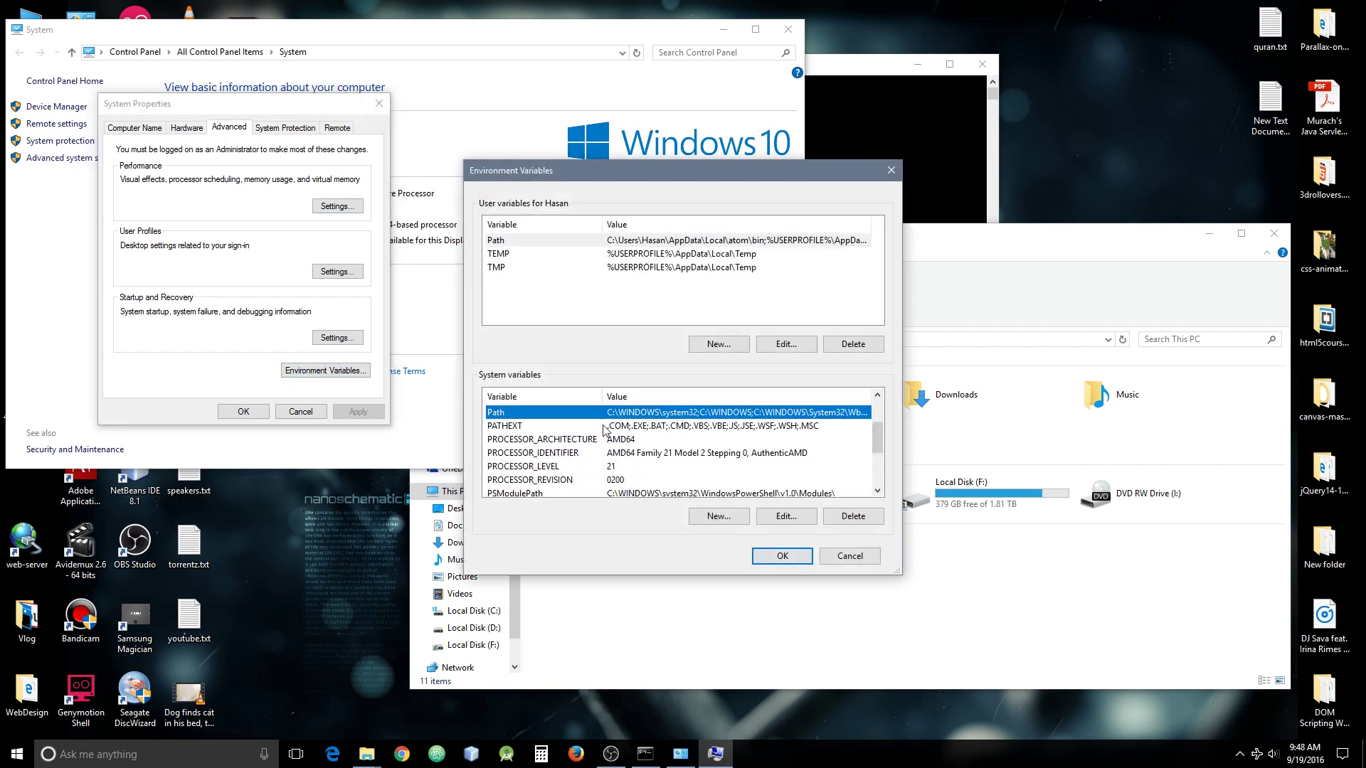
{"action": "left_click", "coordinate": [786, 516]}
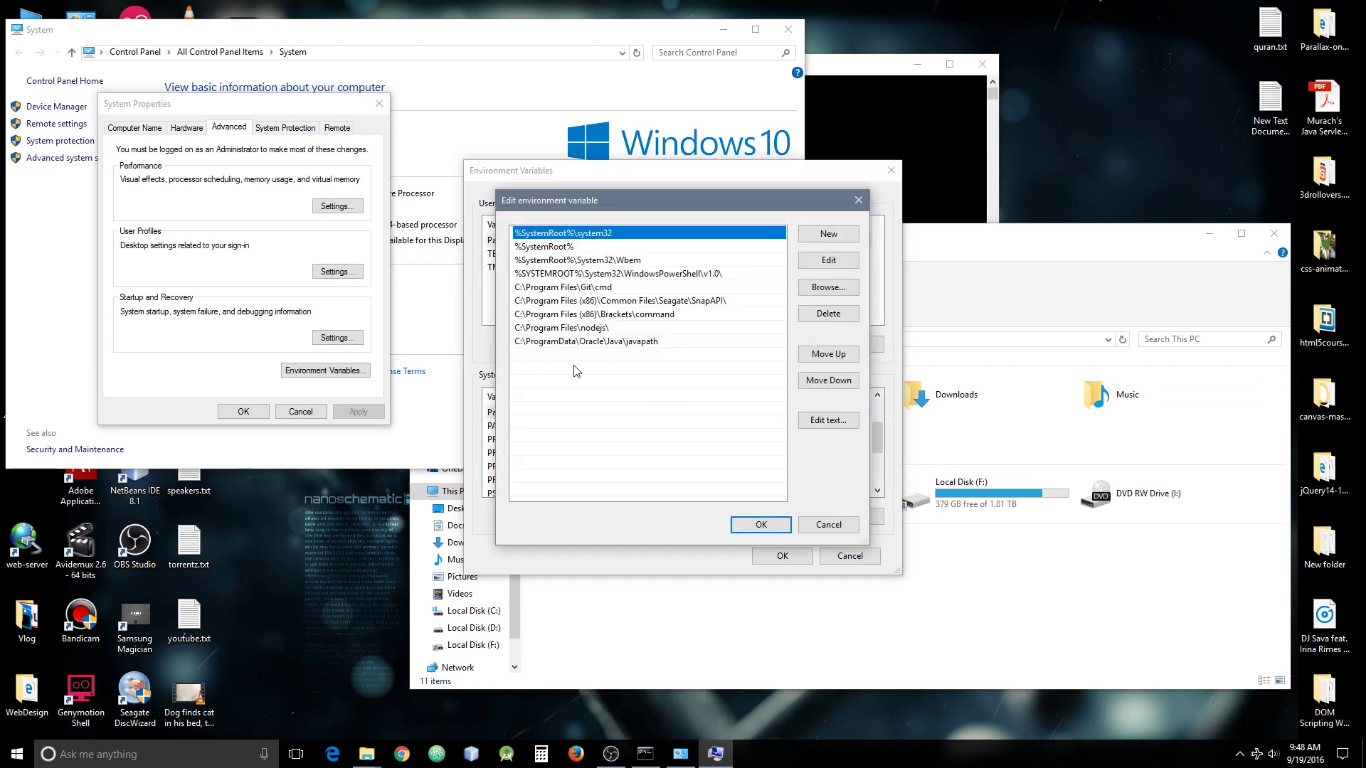
{"action": "left_click", "coordinate": [616, 365]}
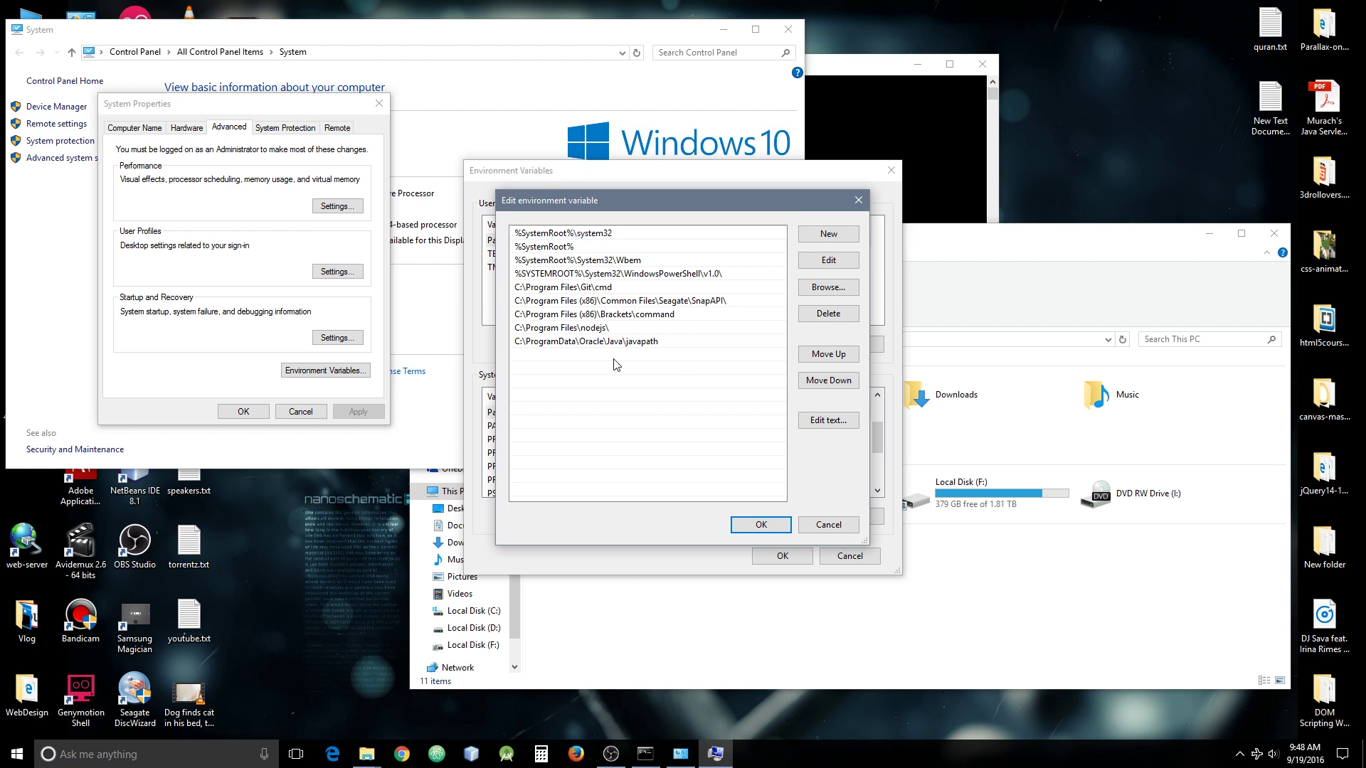
{"action": "left_click", "coordinate": [829, 234]}
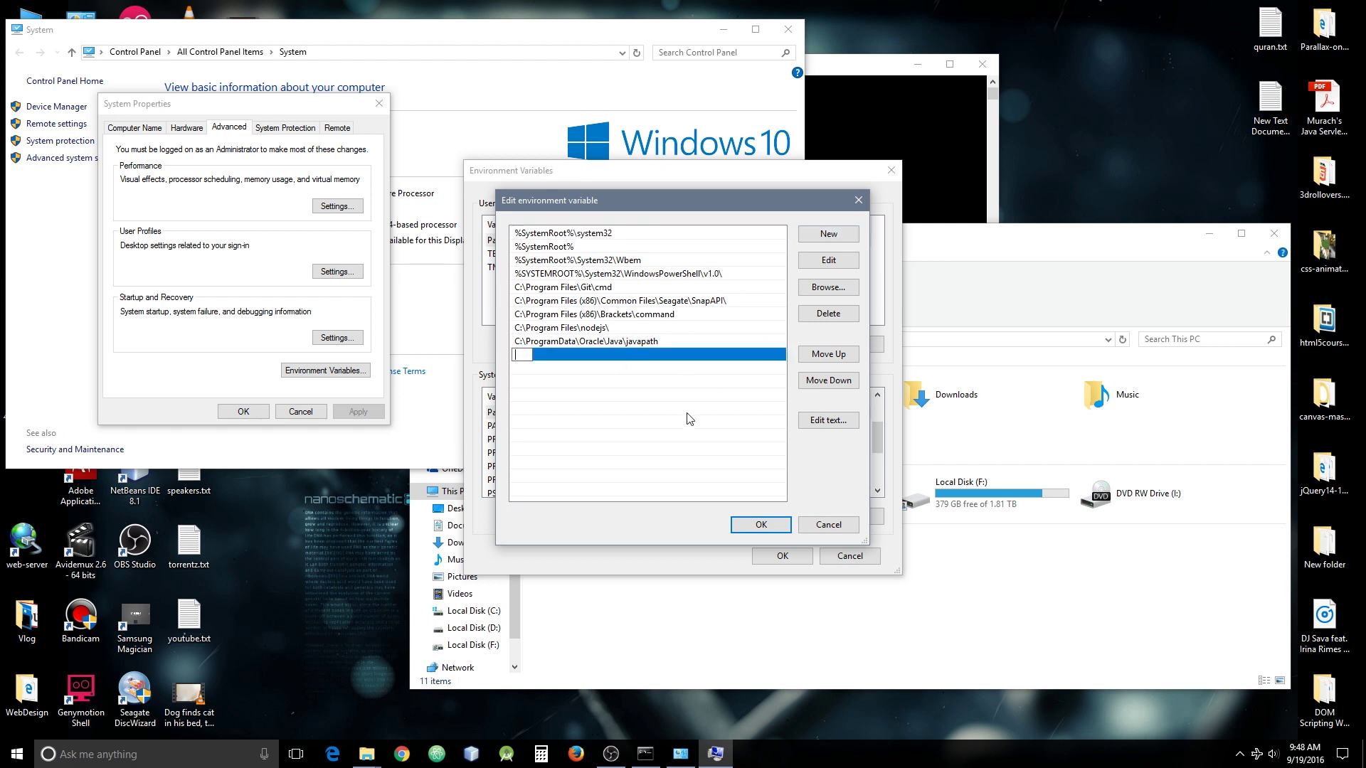
{"action": "type", "text": "%JAVA_HOM"}
{"action": "key", "text": "BackSpace"}
{"action": "key", "text": "BackSpace"}
{"action": "key", "text": "BackSpace"}
{"action": "key", "text": "BackSpace"}
{"action": "key", "text": "BackSpace"}
{"action": "left_click", "coordinate": [640, 346]}
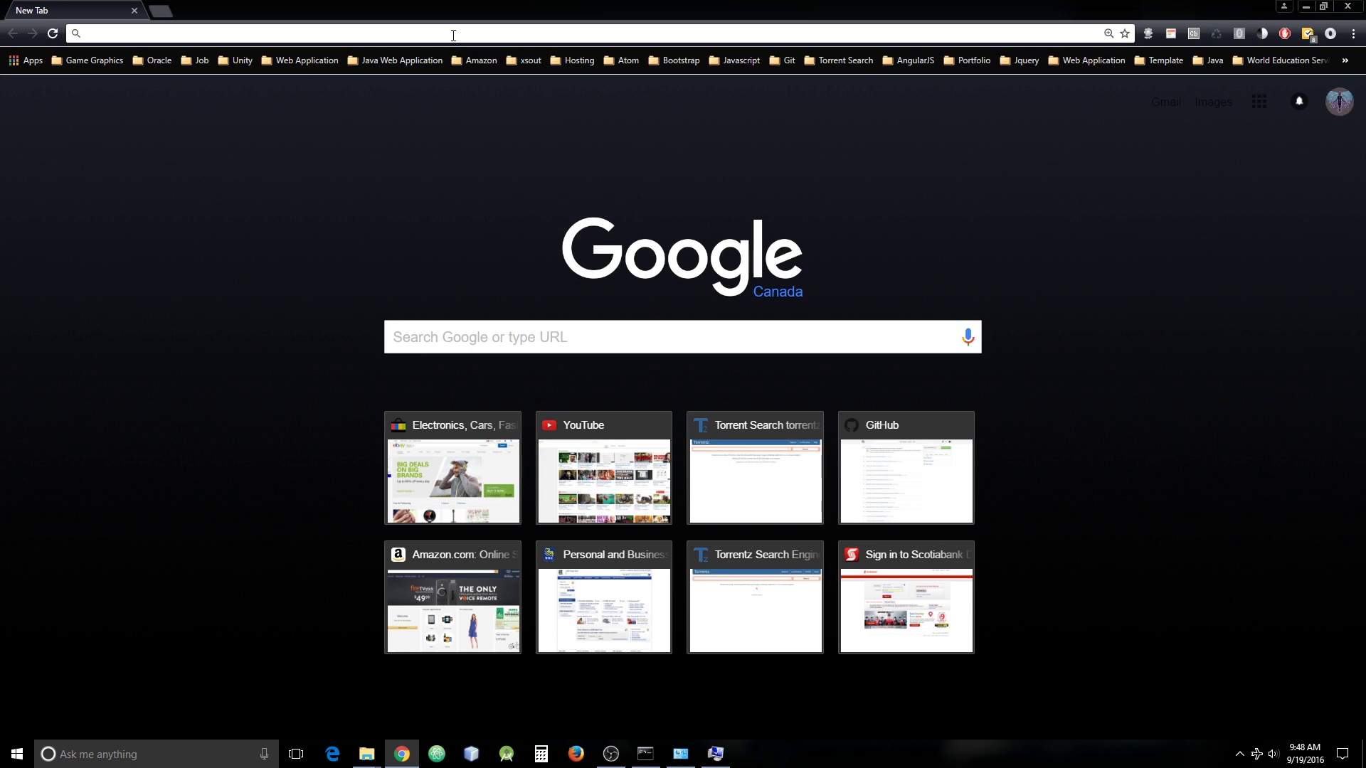
Search for 'APACHE ANT' and open the Apache Ant welcome page at ant.apache.org.
{"action": "type", "text": "APACHE"}
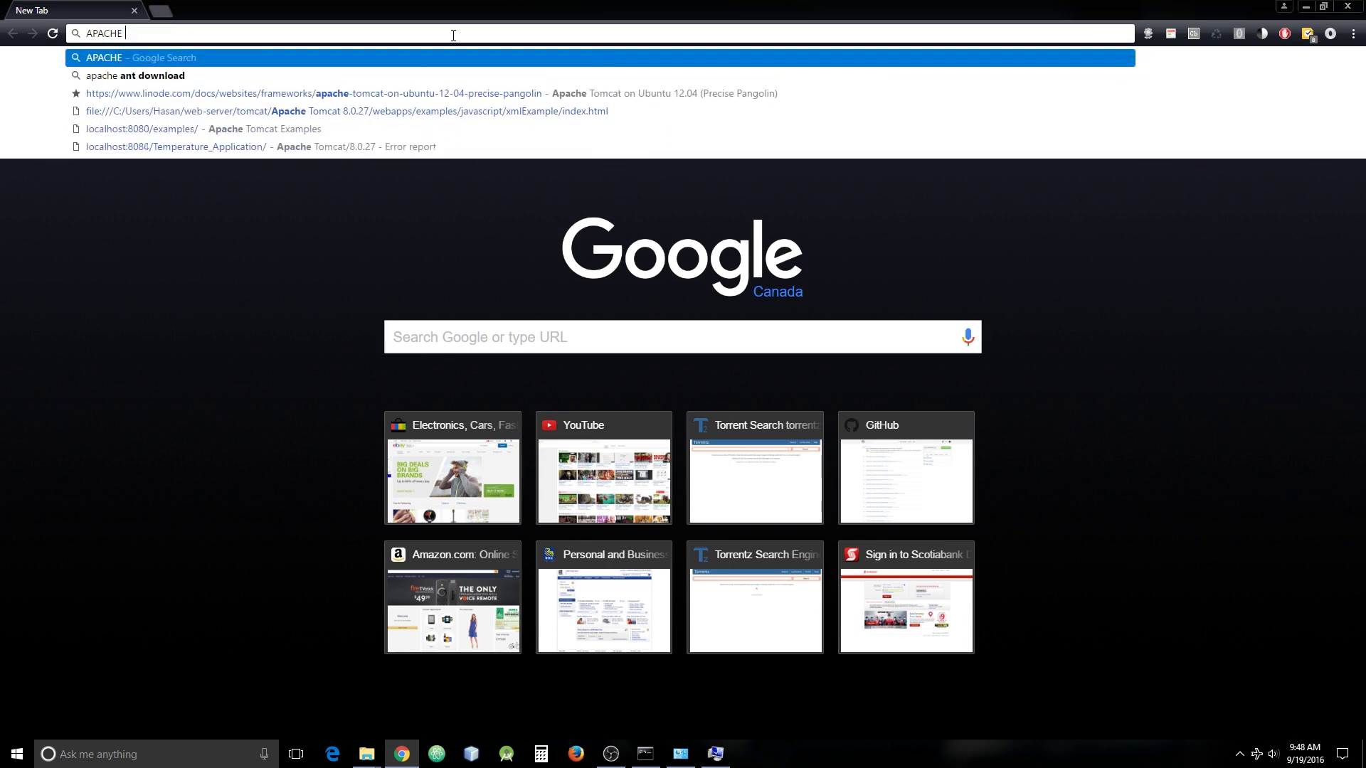
{"action": "type", "text": " ANT"}
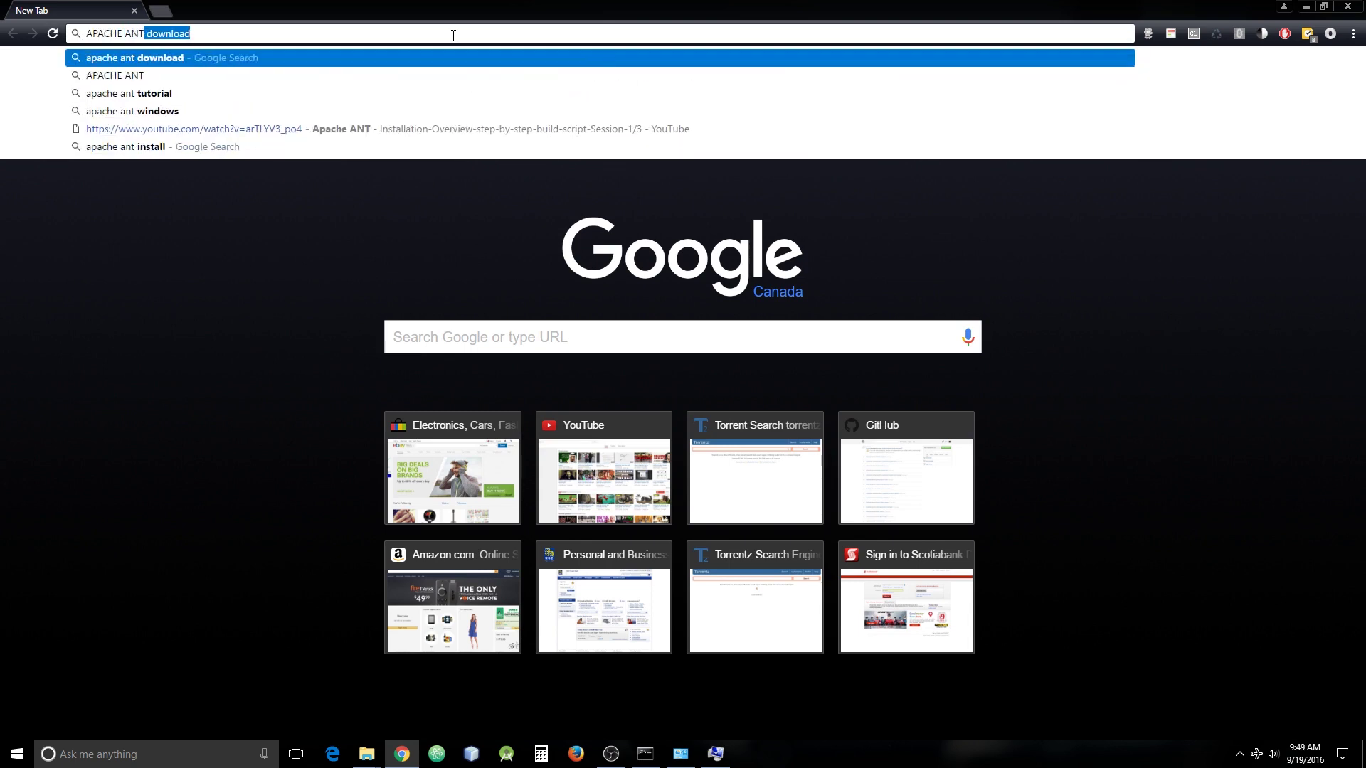
{"action": "key", "text": "Return"}
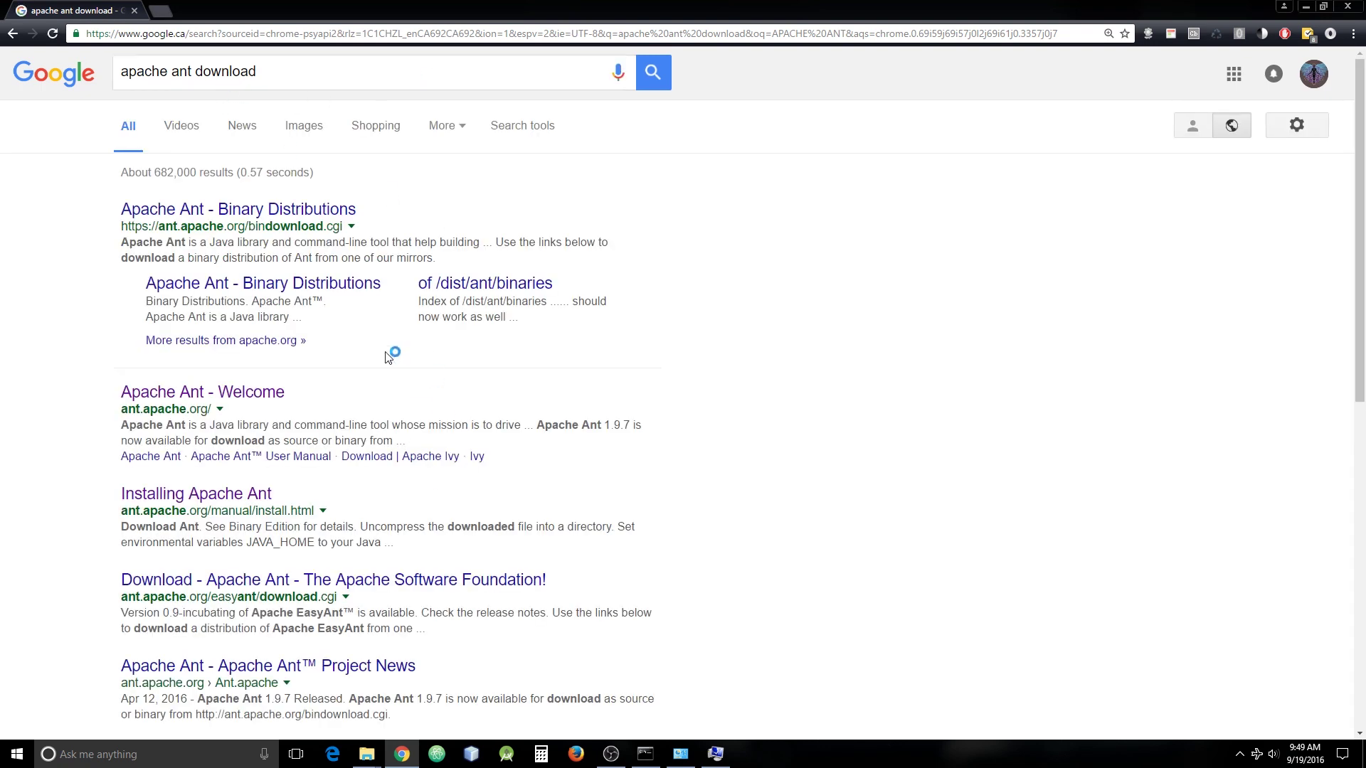
{"action": "left_click", "coordinate": [263, 398]}
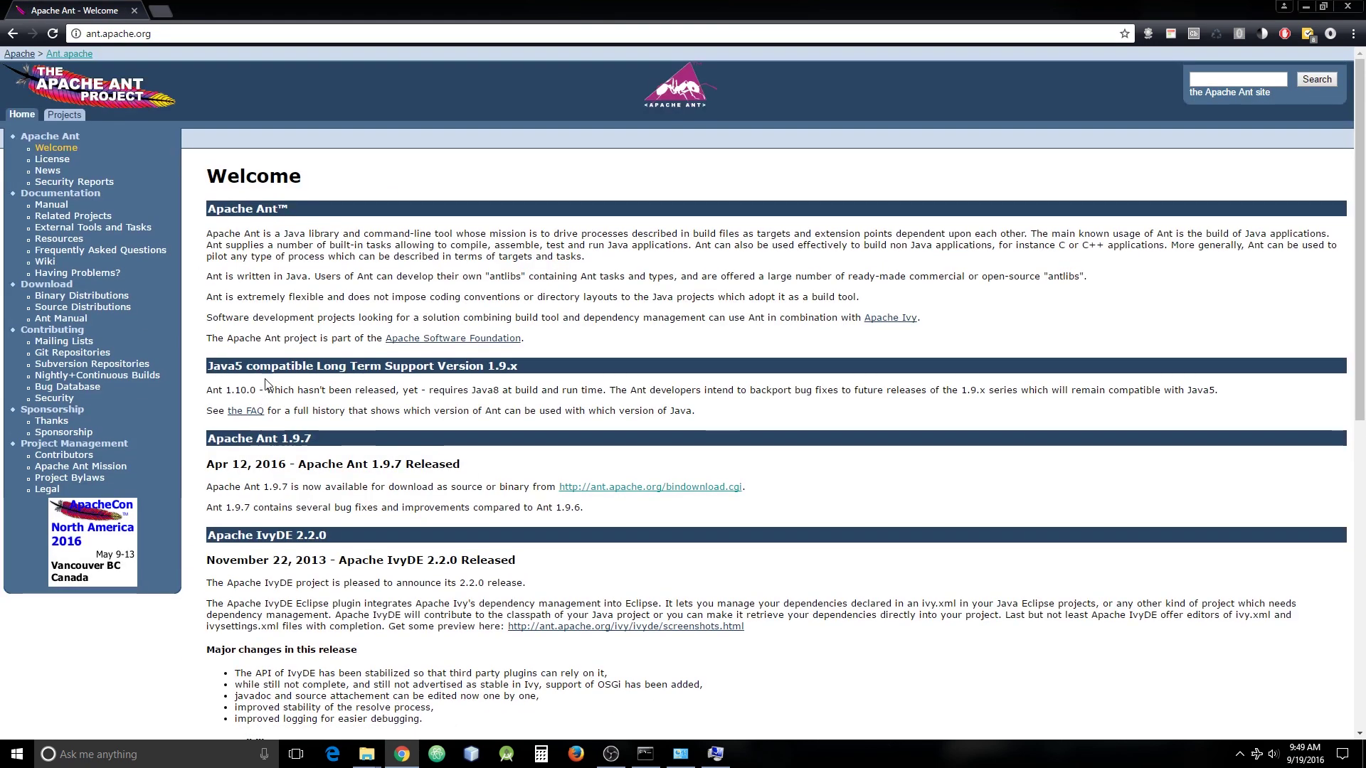
{"action": "scroll", "coordinate": [545, 527], "scroll_direction": "down", "scroll_amount": 4}
{"action": "scroll", "coordinate": [545, 527], "scroll_direction": "down", "scroll_amount": 2}
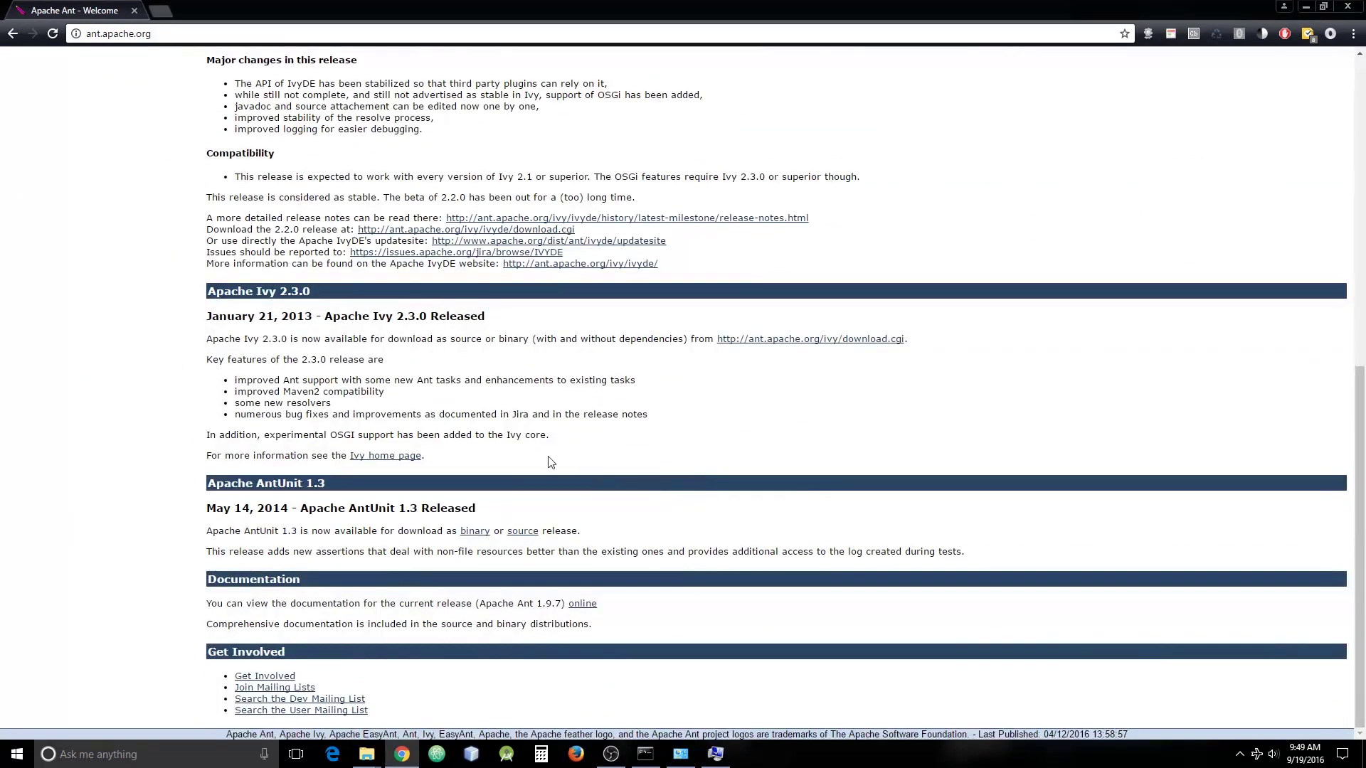
{"action": "scroll", "coordinate": [539, 390], "scroll_direction": "up", "scroll_amount": 7}
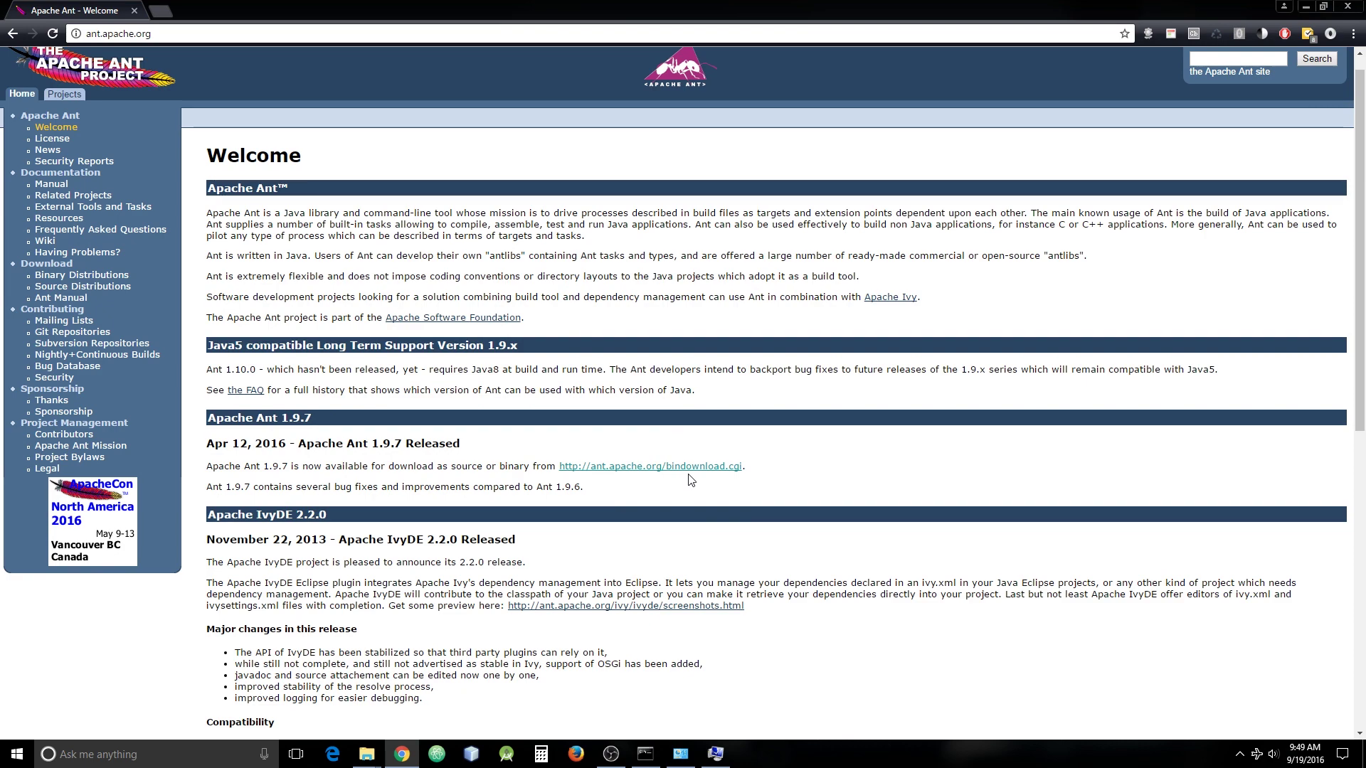
Download apache-ant-1.9.7-bin.zip from the Ant binary distributions page.
{"action": "left_click", "coordinate": [723, 471]}
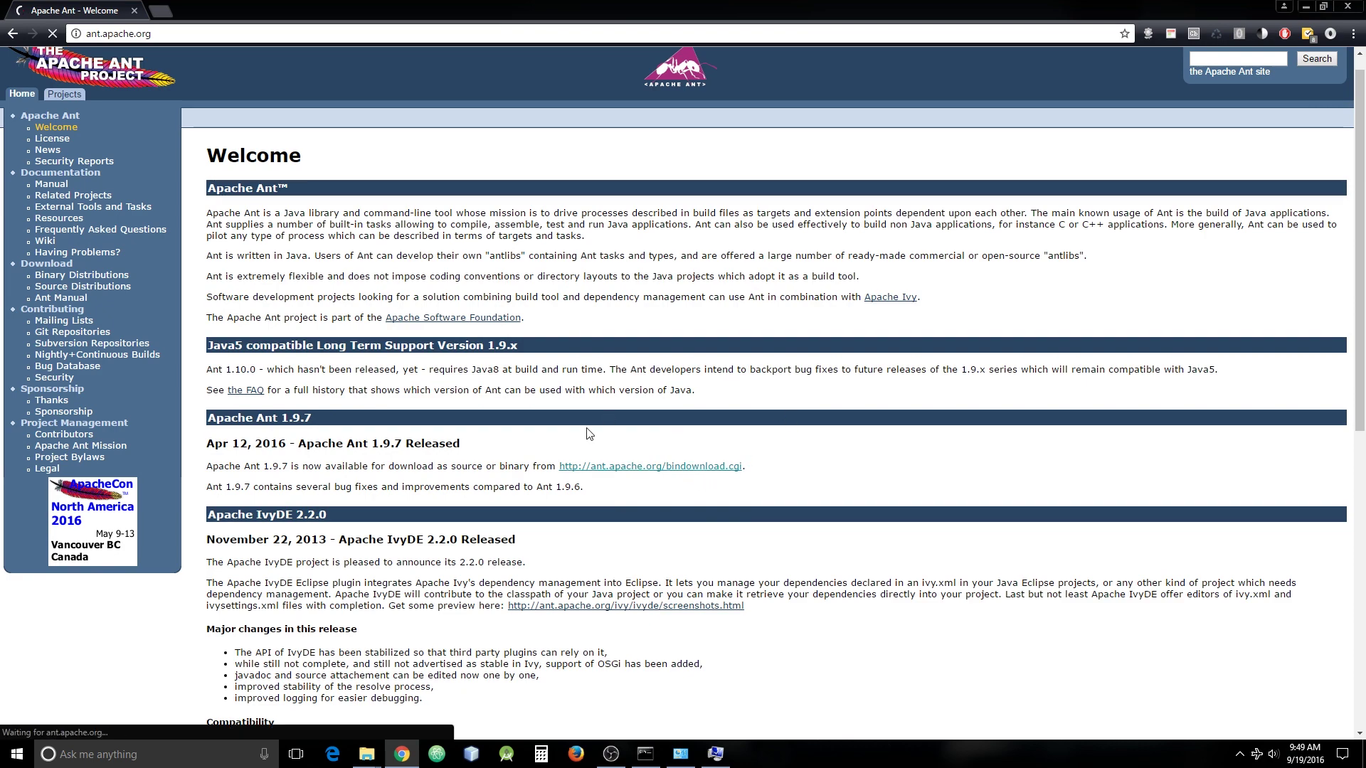
{"action": "scroll", "coordinate": [709, 339], "scroll_direction": "down", "scroll_amount": 3}
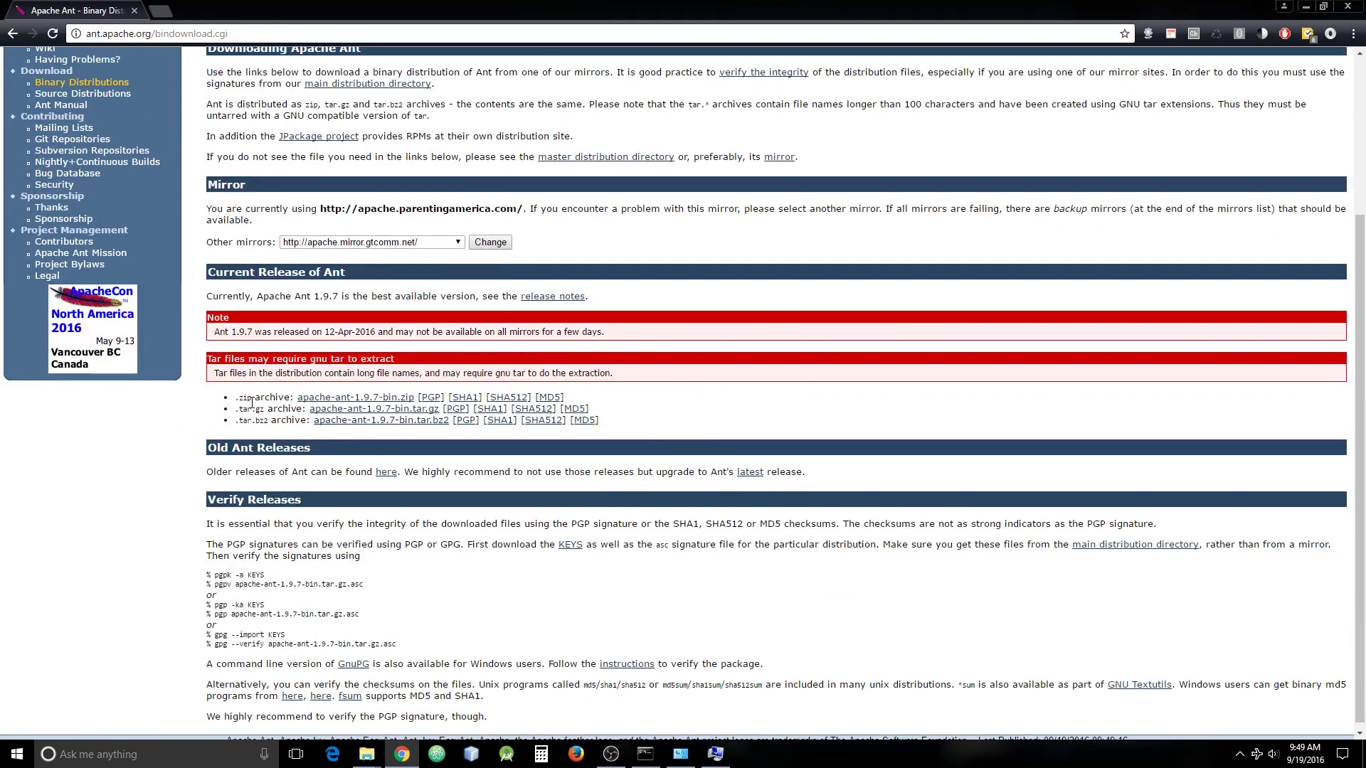
{"action": "left_click", "coordinate": [360, 402]}
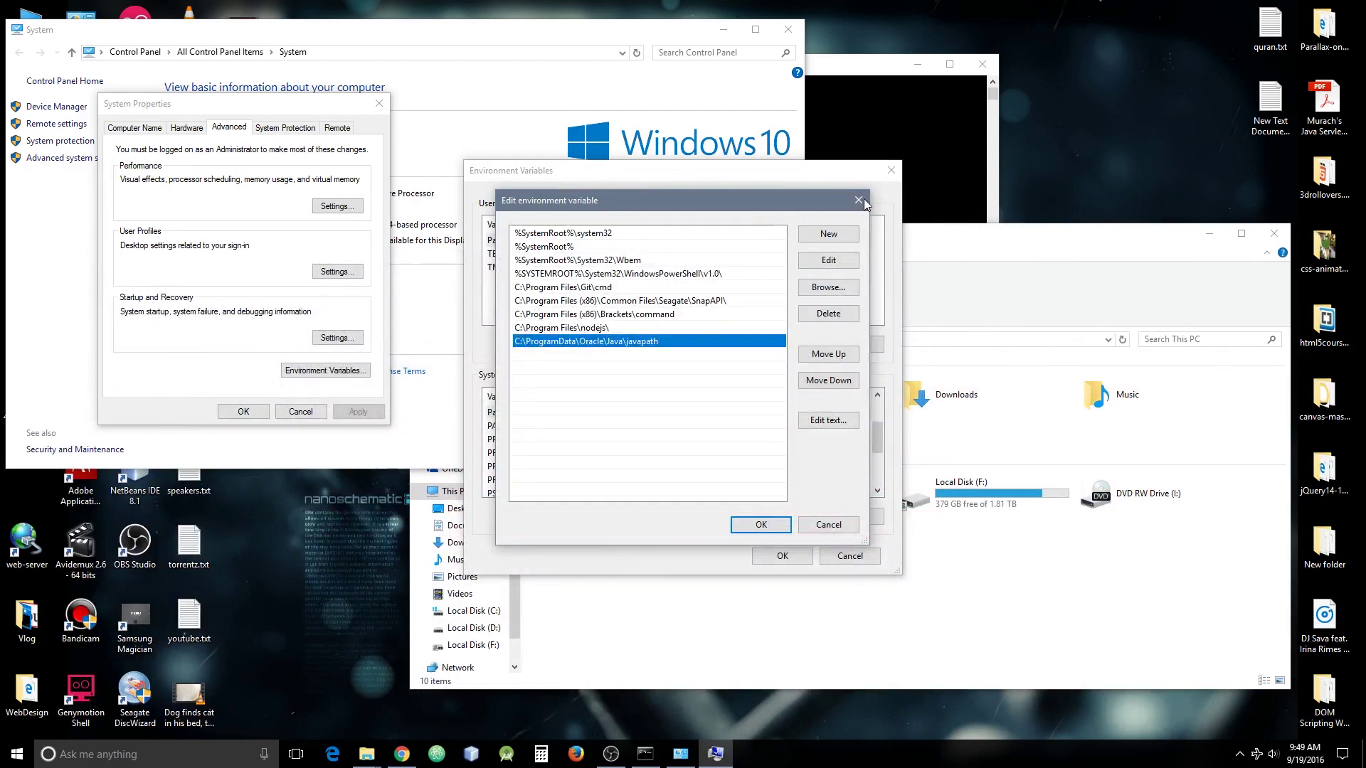
Close the Path editor, Environment Variables and System Properties windows without saving, returning to Chrome.
{"action": "left_click", "coordinate": [859, 200]}
{"action": "left_click", "coordinate": [890, 170]}
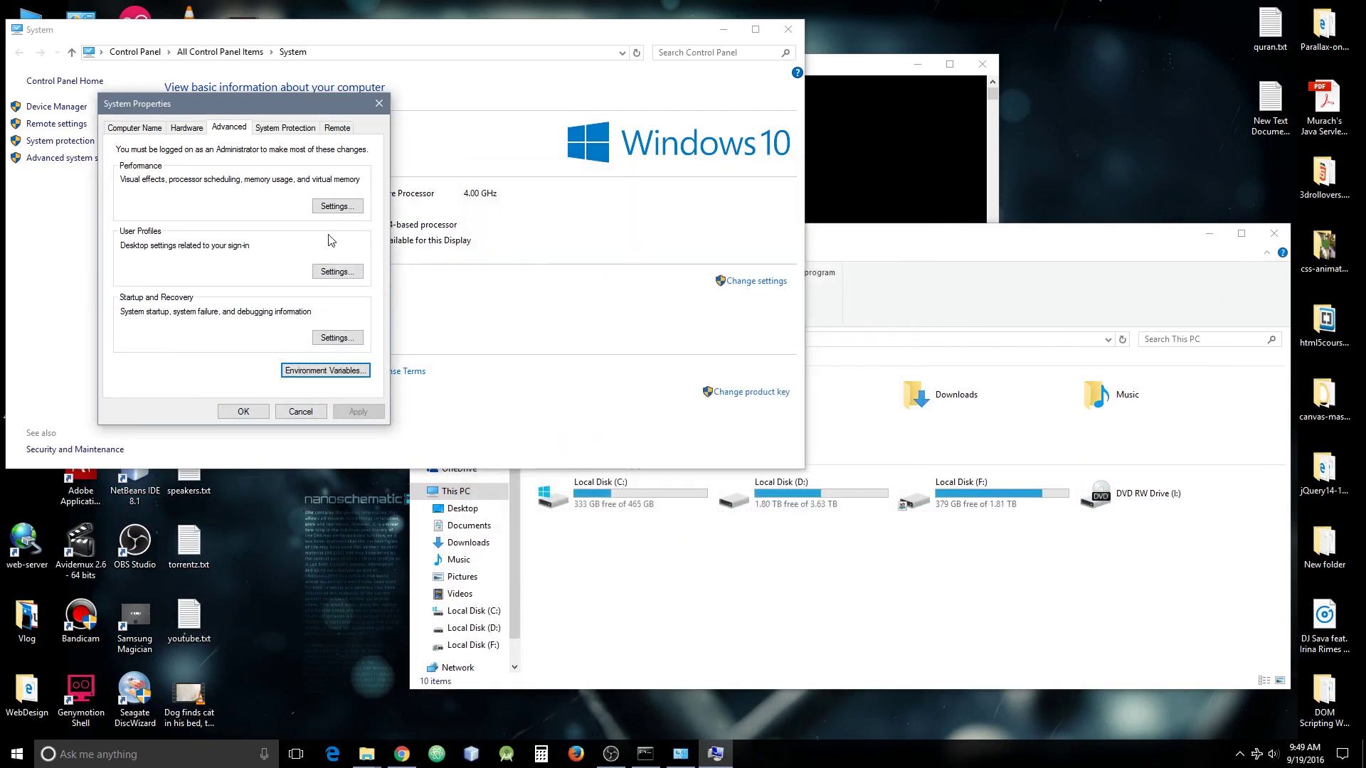
{"action": "left_click", "coordinate": [380, 103]}
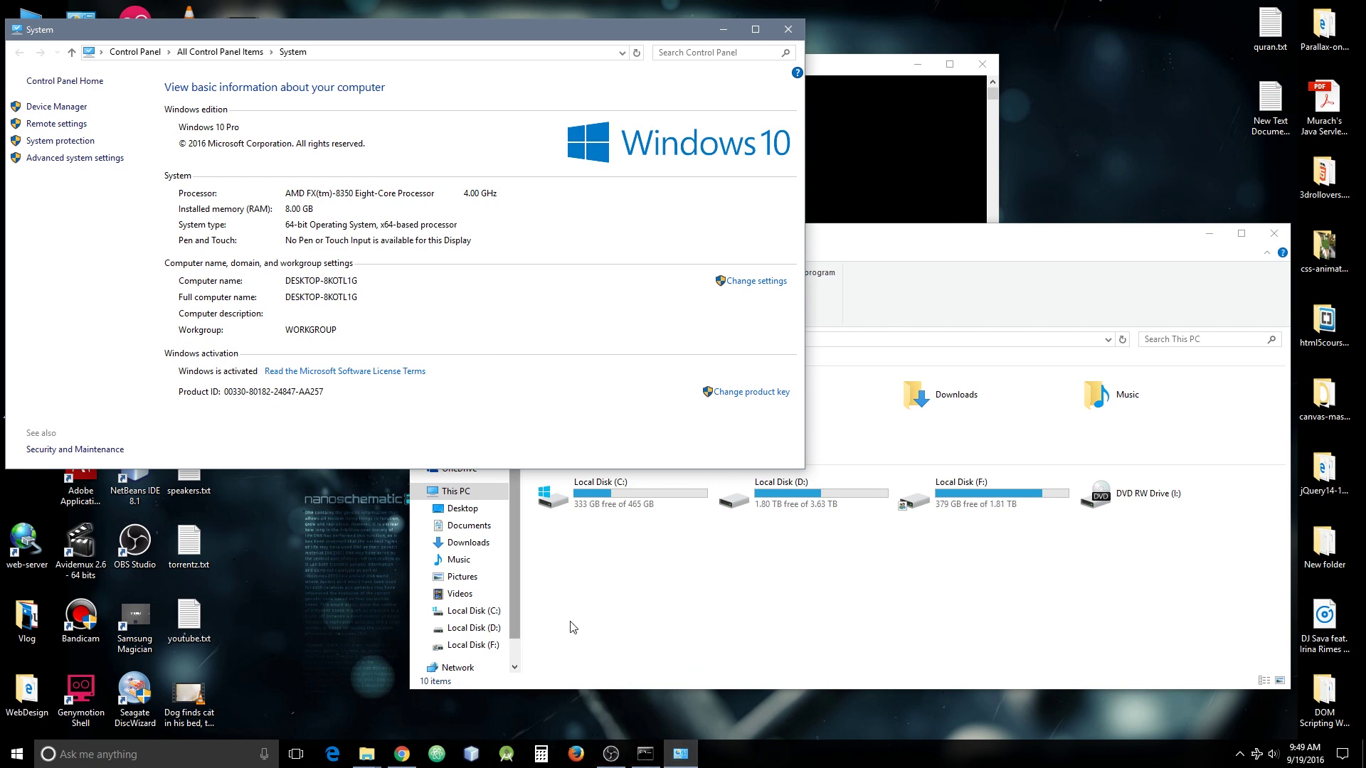
{"action": "left_click", "coordinate": [409, 763]}
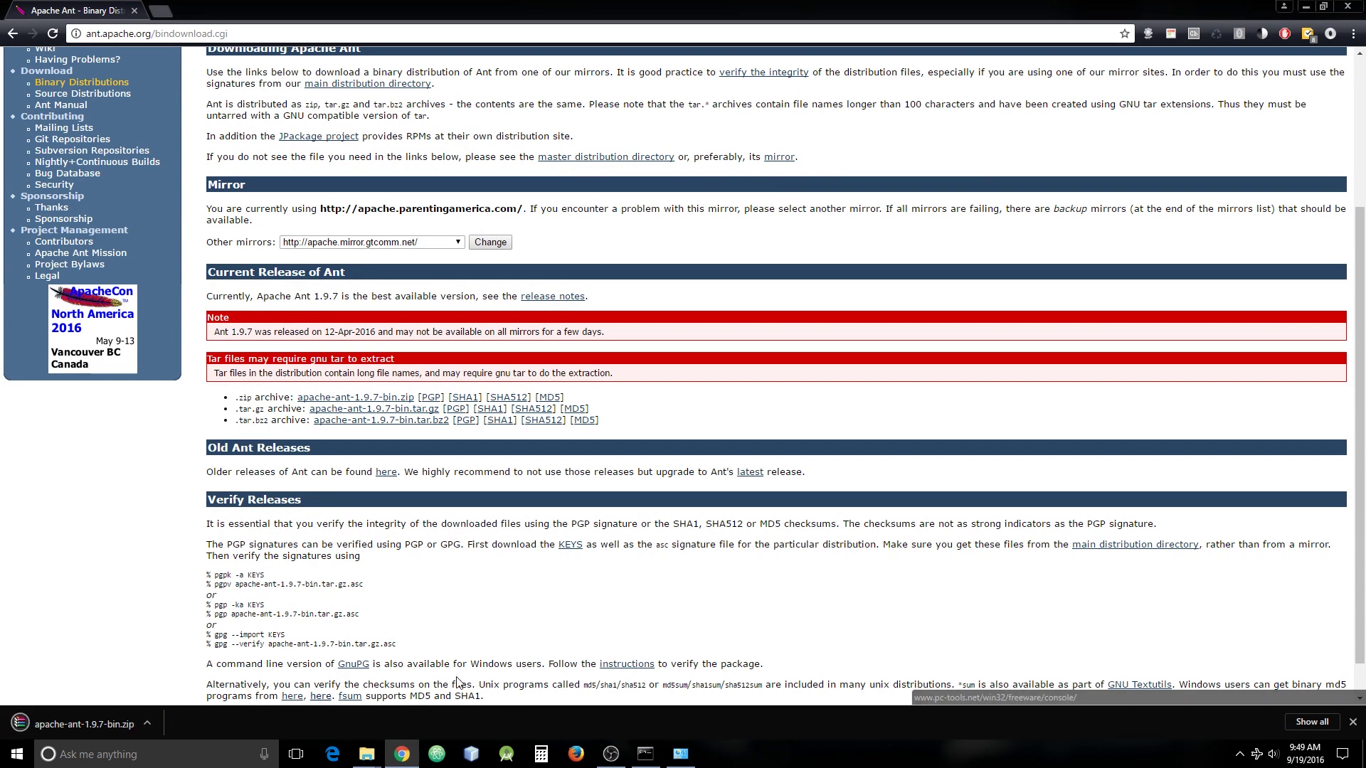
Open the downloaded Ant zip in WinRAR and clear the Chrome and System windows out of the way.
{"action": "left_click", "coordinate": [95, 721]}
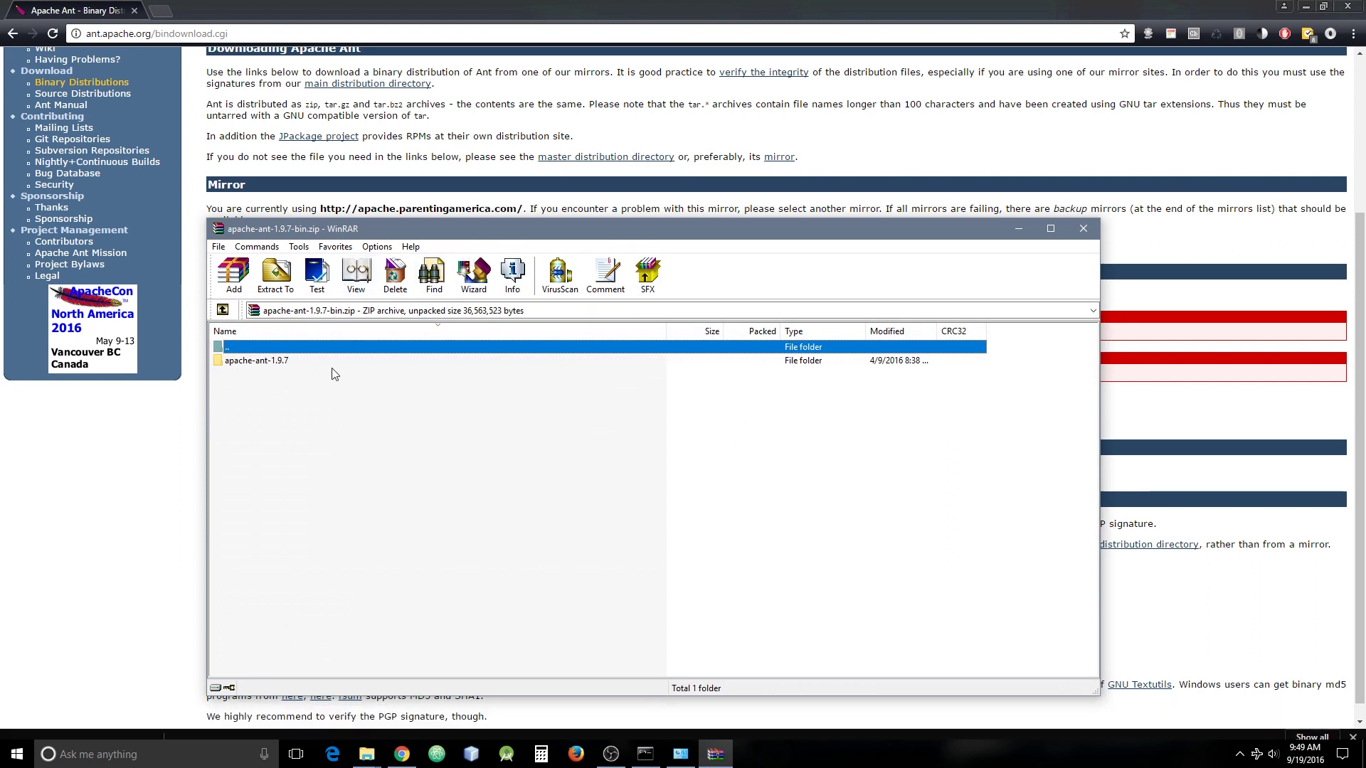
{"action": "left_click", "coordinate": [1016, 232]}
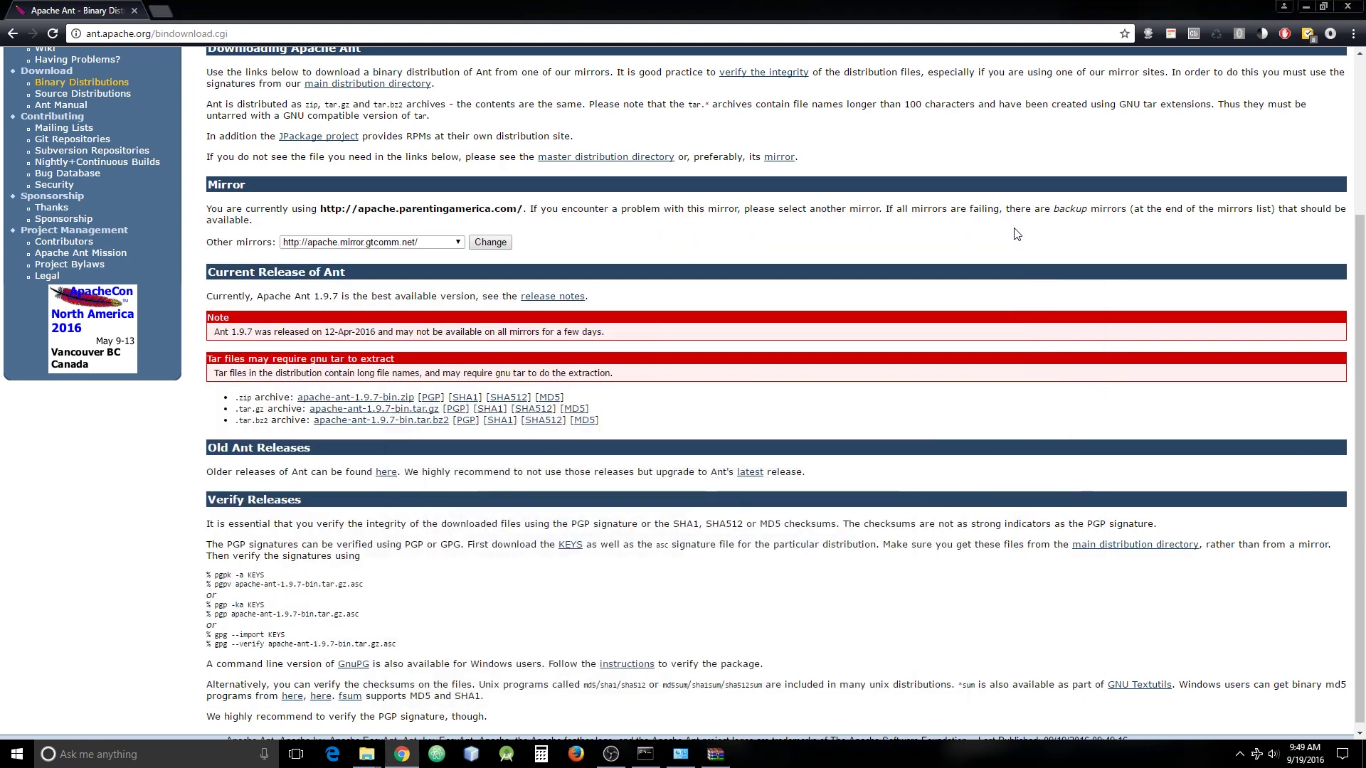
{"action": "left_click", "coordinate": [1306, 6]}
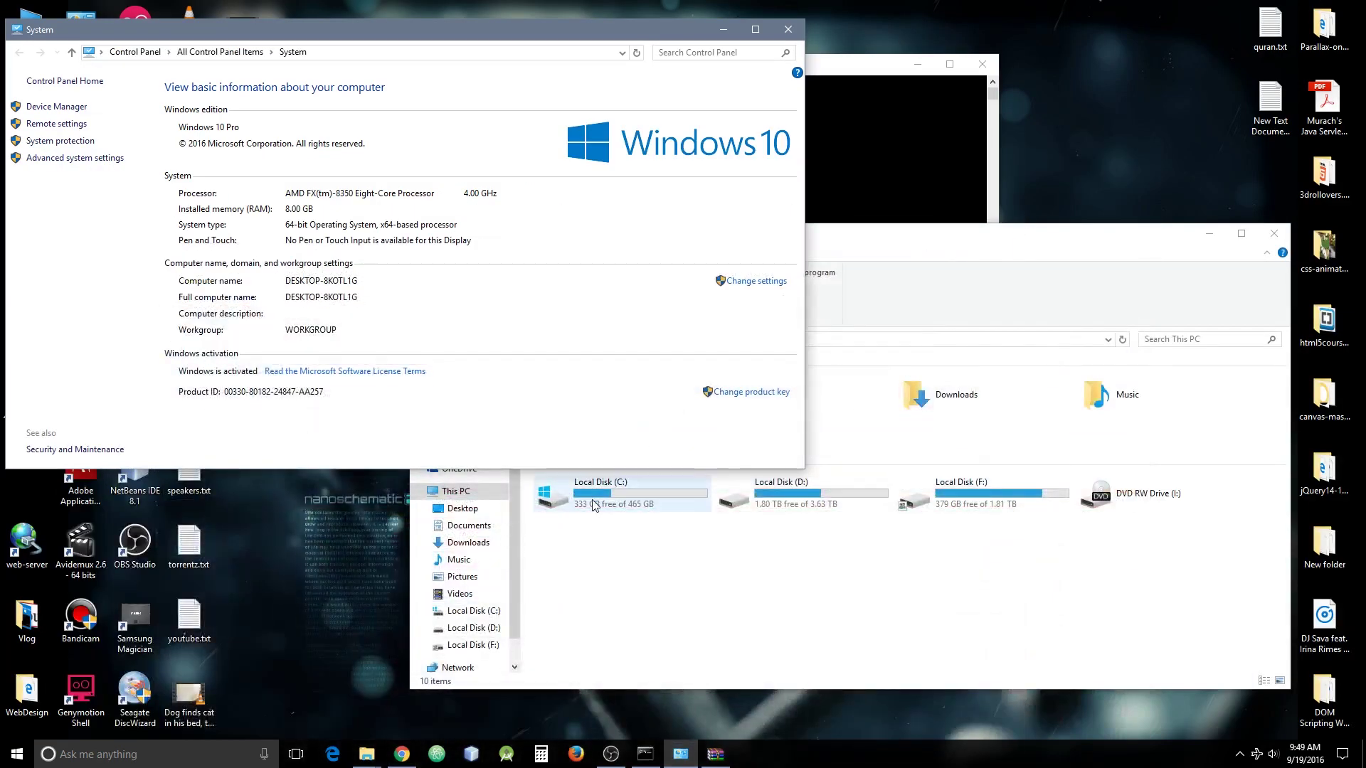
{"action": "left_click", "coordinate": [710, 757]}
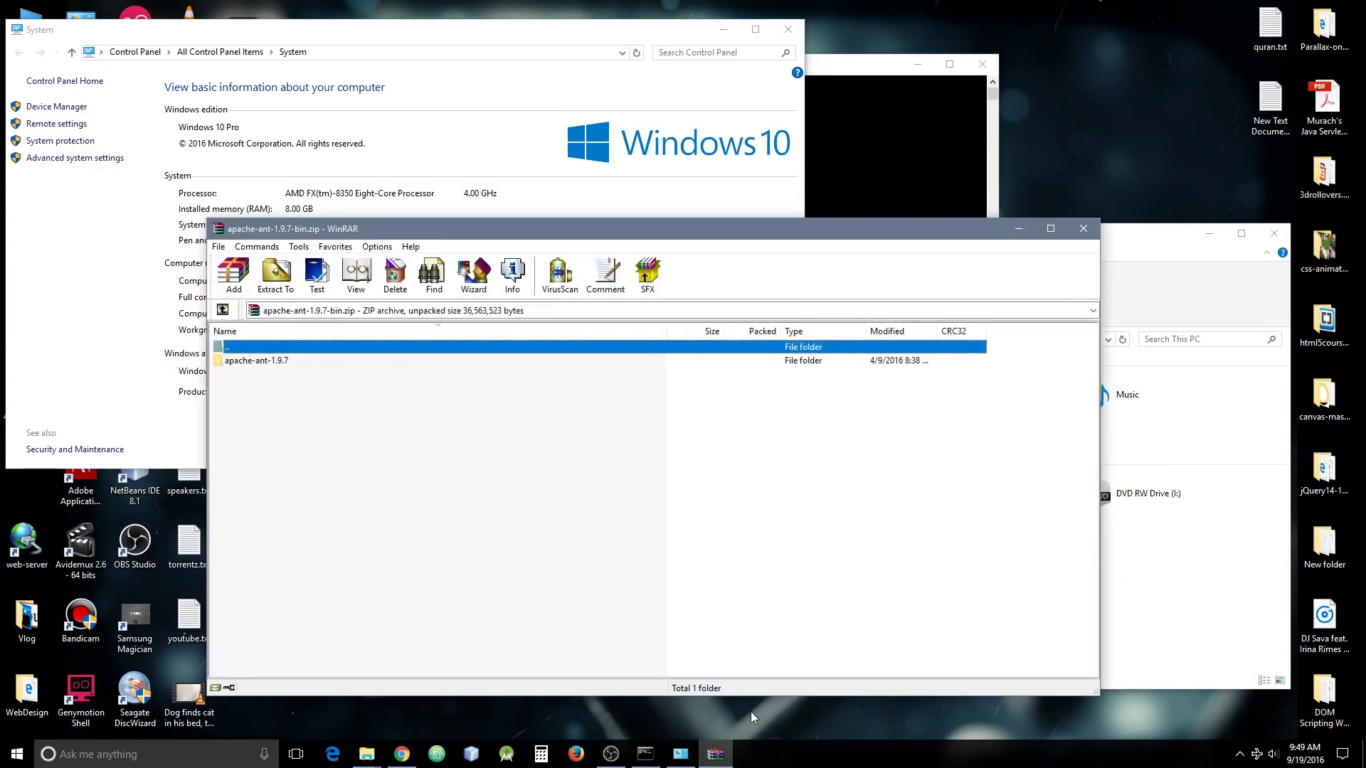
{"action": "left_click", "coordinate": [719, 30]}
{"action": "left_click", "coordinate": [718, 30]}
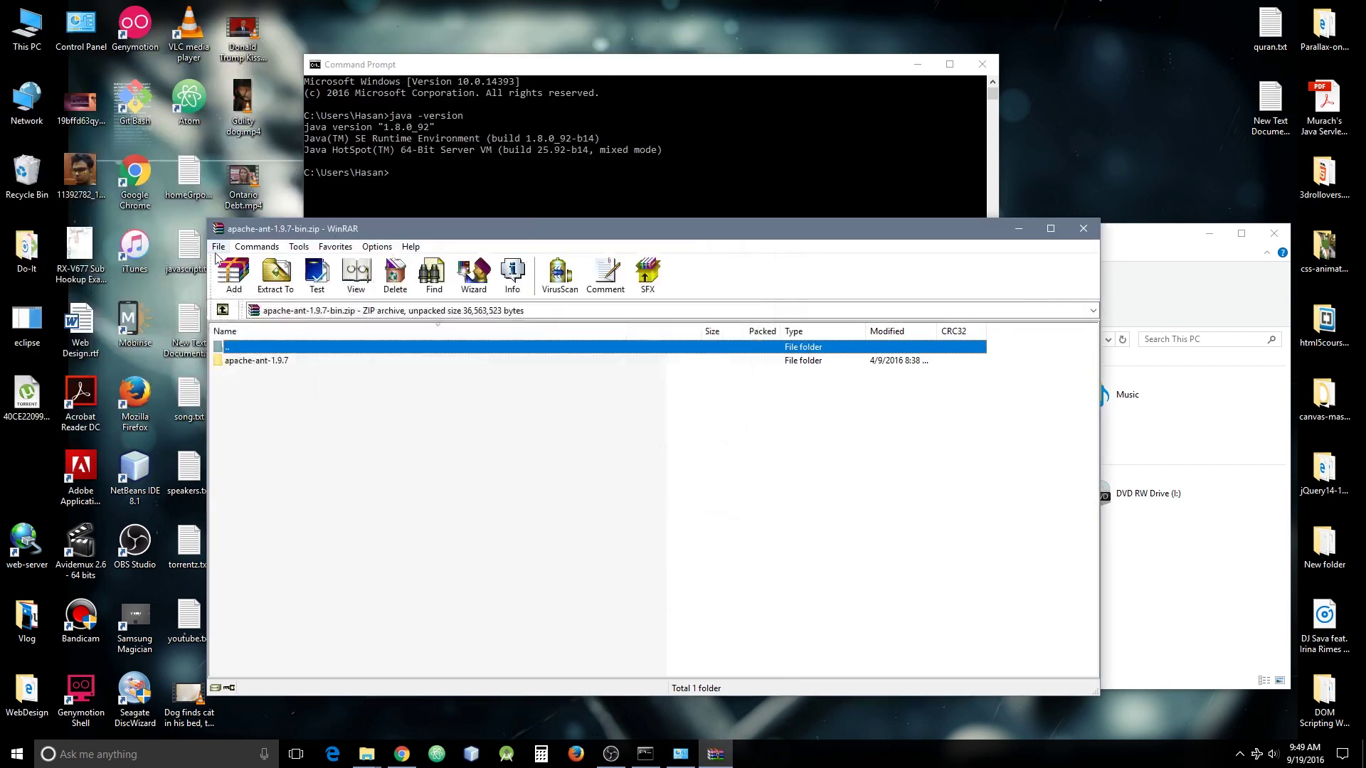
Open the home folder in Explorer and drag the apache-ant-1.9.7 folder from the archive into it.
{"action": "double_click", "coordinate": [29, 36]}
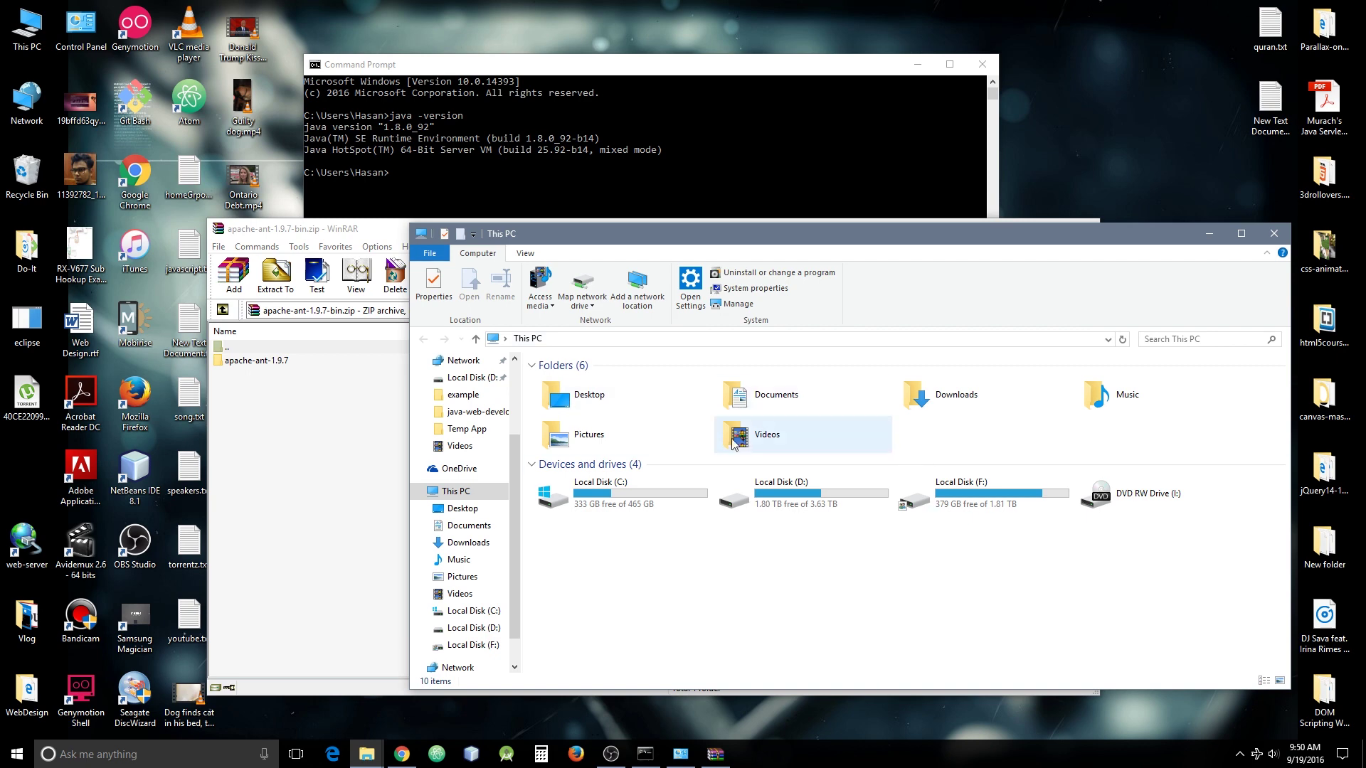
{"action": "scroll", "coordinate": [518, 441], "scroll_direction": "up", "scroll_amount": 2}
{"action": "scroll", "coordinate": [518, 441], "scroll_direction": "up", "scroll_amount": 1}
{"action": "left_click", "coordinate": [459, 457]}
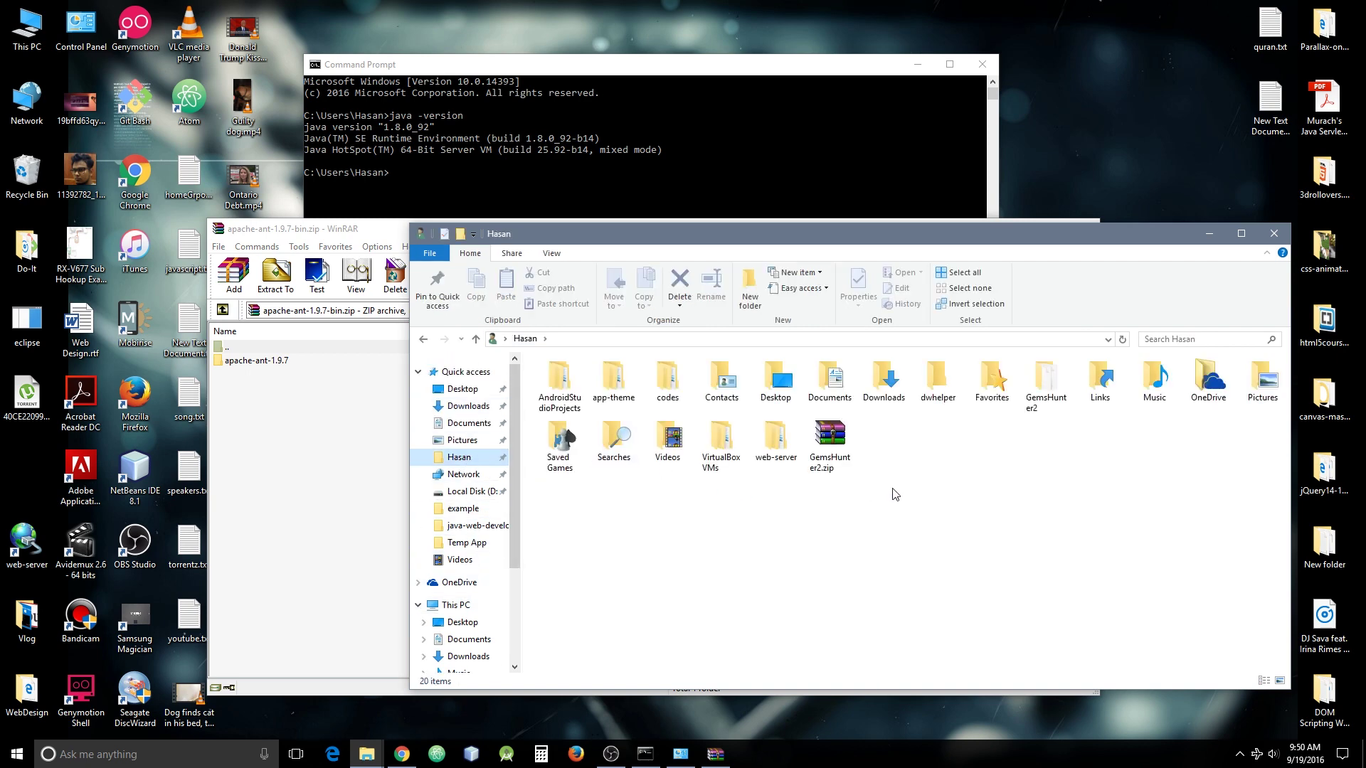
{"action": "left_click_drag", "start_coordinate": [239, 361], "coordinate": [1218, 526]}
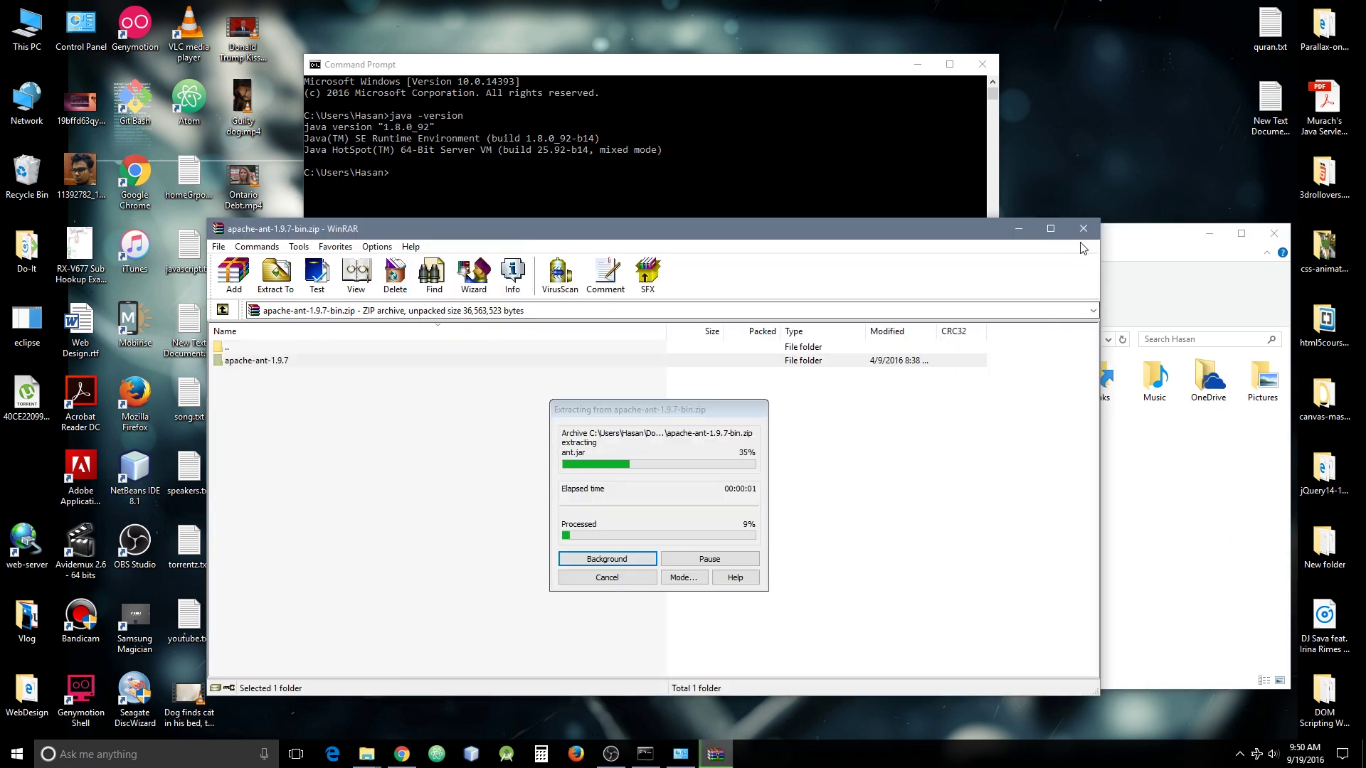
{"action": "left_click", "coordinate": [1019, 229]}
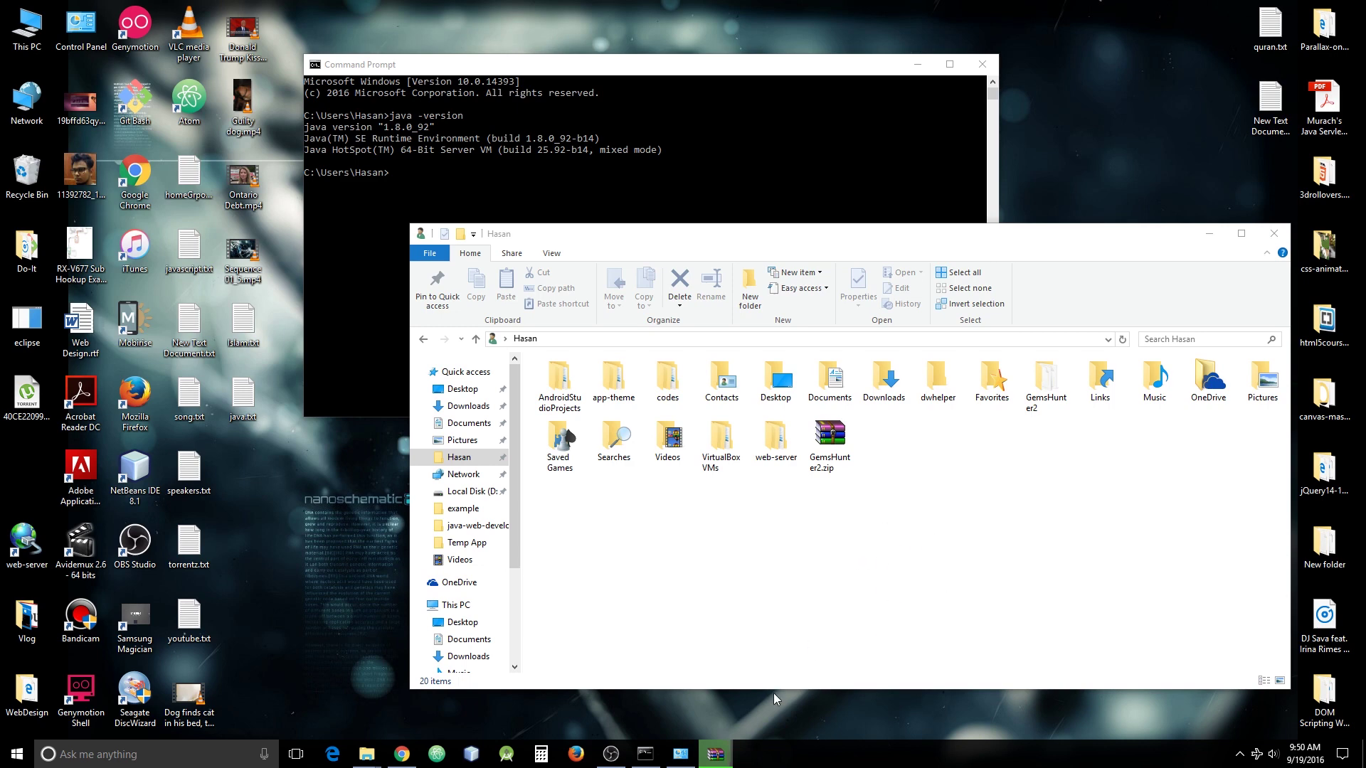
Refresh the home folder listing and open the extracted apache-ant-1.9.7 folder.
{"action": "right_click", "coordinate": [903, 578]}
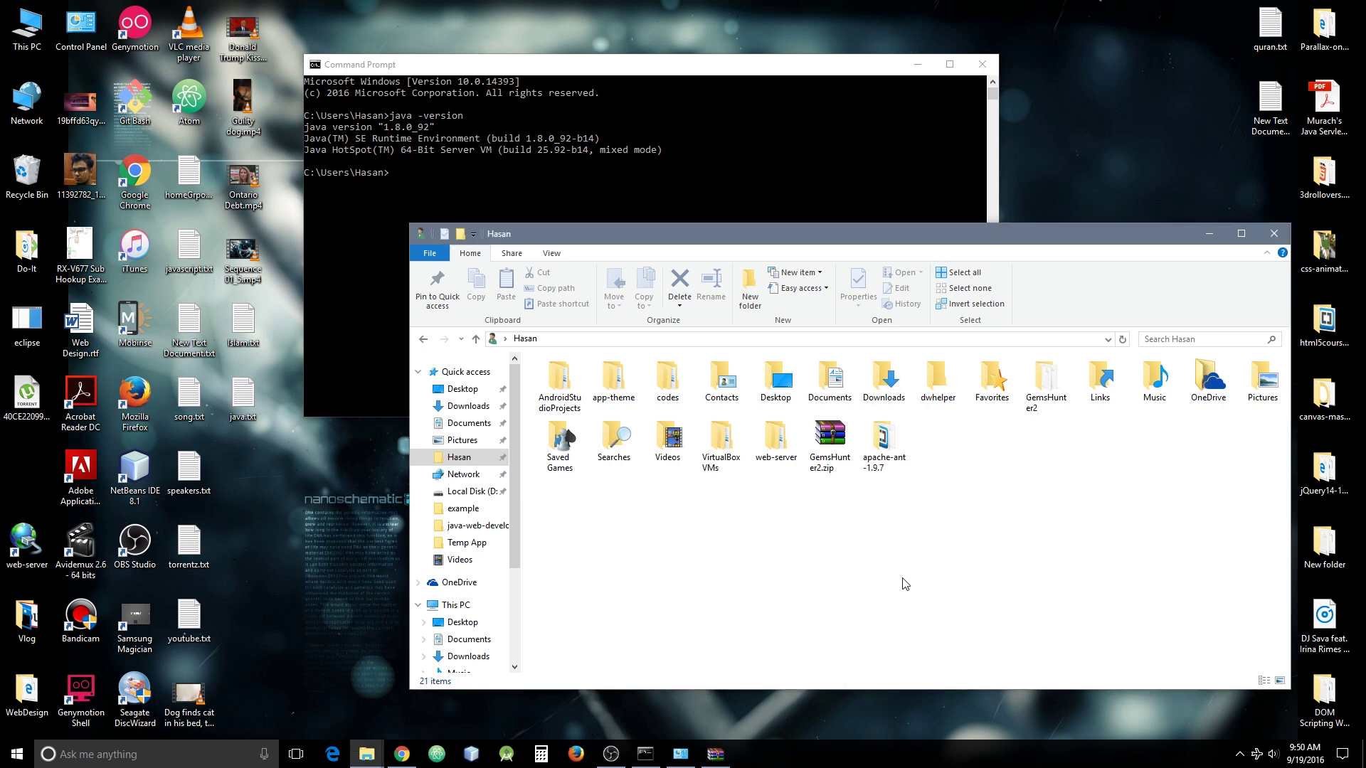
{"action": "left_click", "coordinate": [957, 407]}
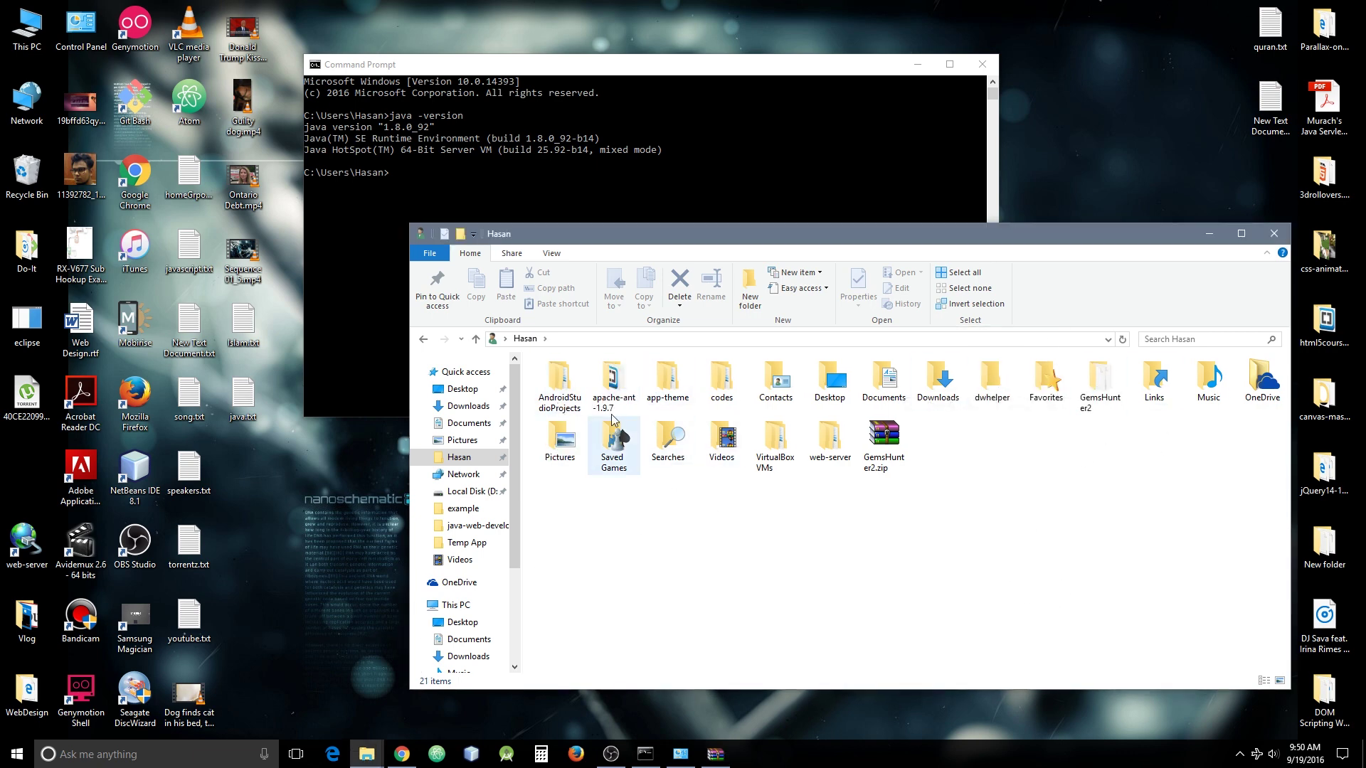
{"action": "mouse_move", "coordinate": [610, 391]}
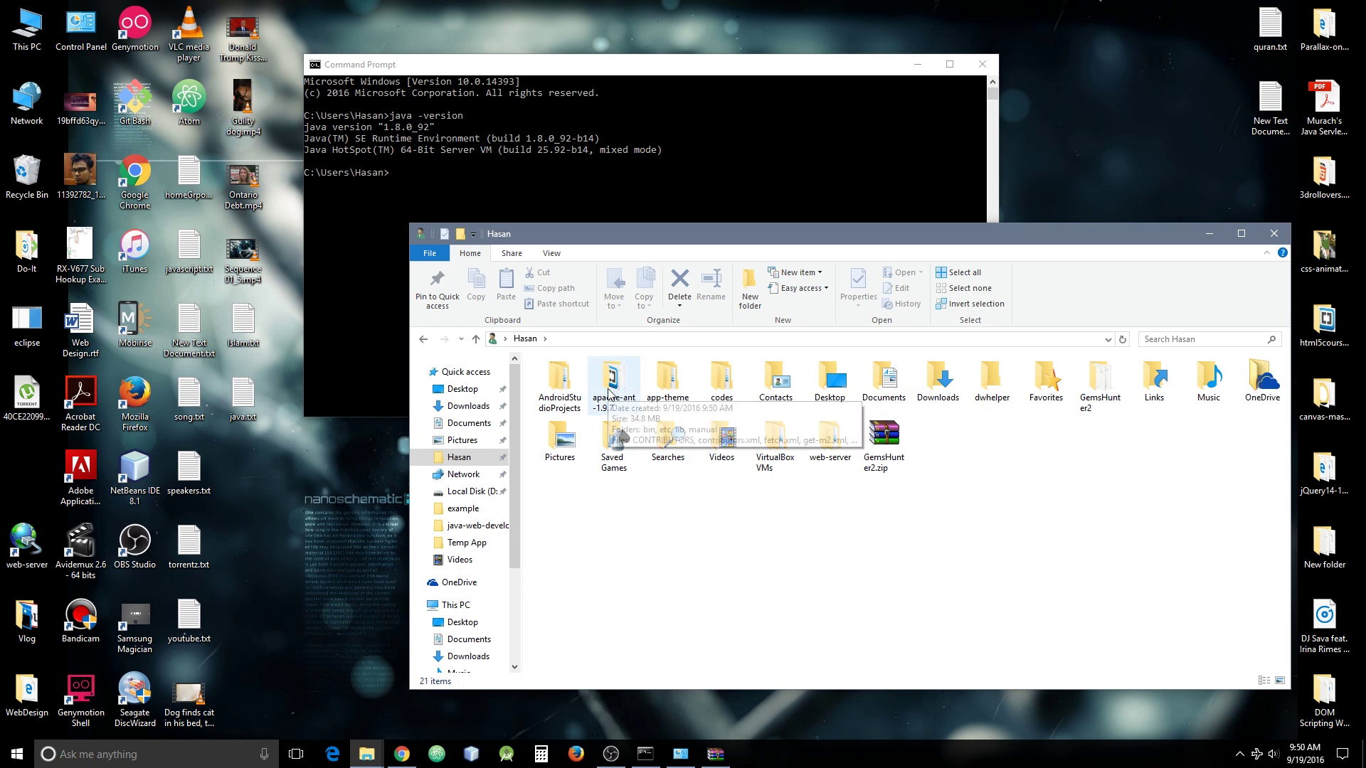
{"action": "double_click", "coordinate": [616, 385]}
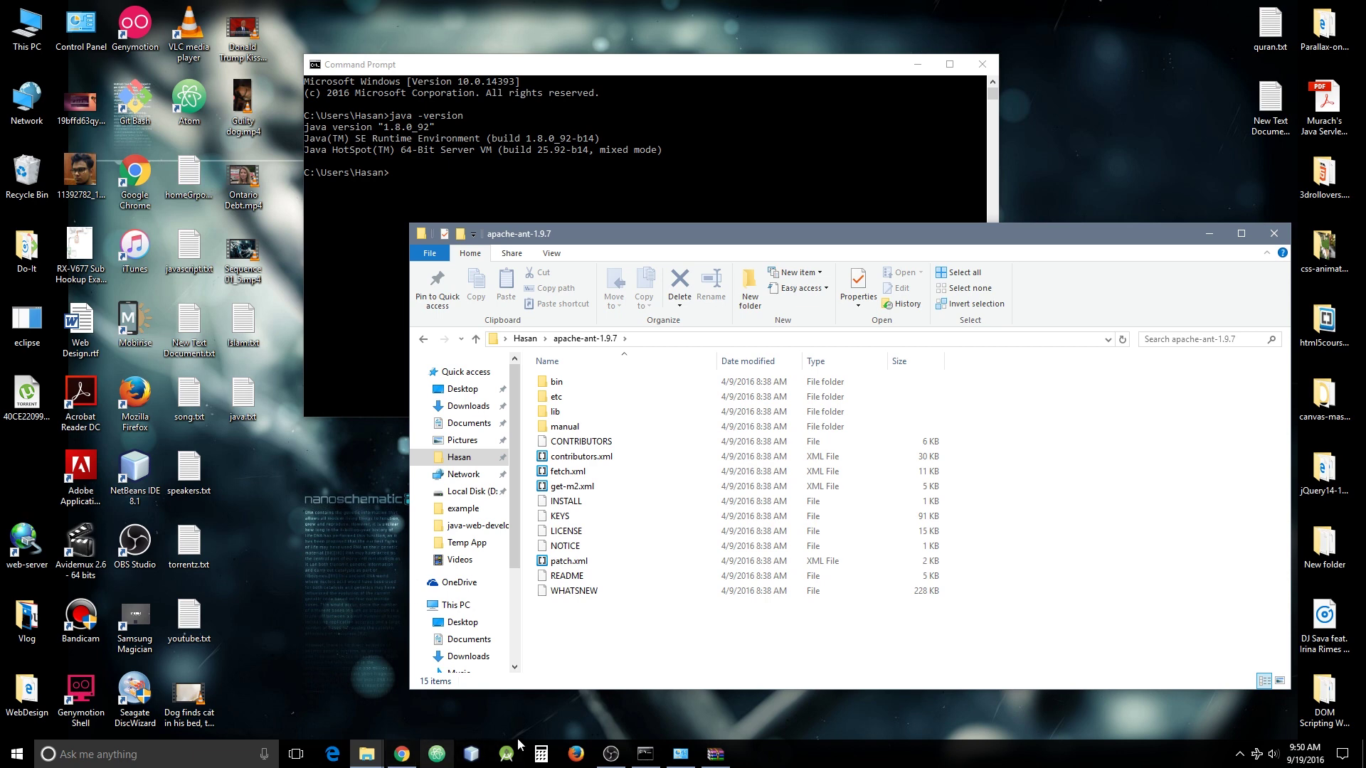
Create system variable ANT_HOME with its value browsed to the home folder's apache-ant-1.9.7 directory.
{"action": "left_click", "coordinate": [681, 754]}
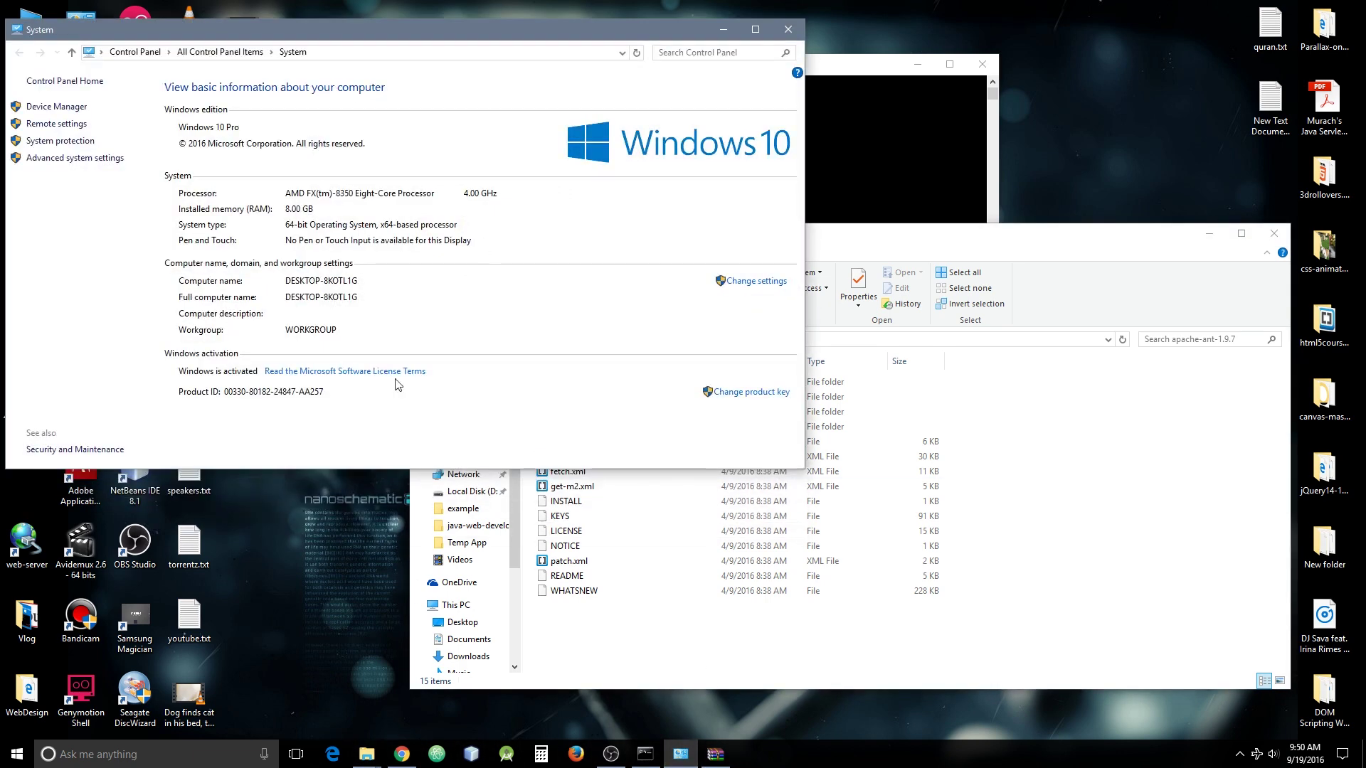
{"action": "left_click", "coordinate": [58, 160]}
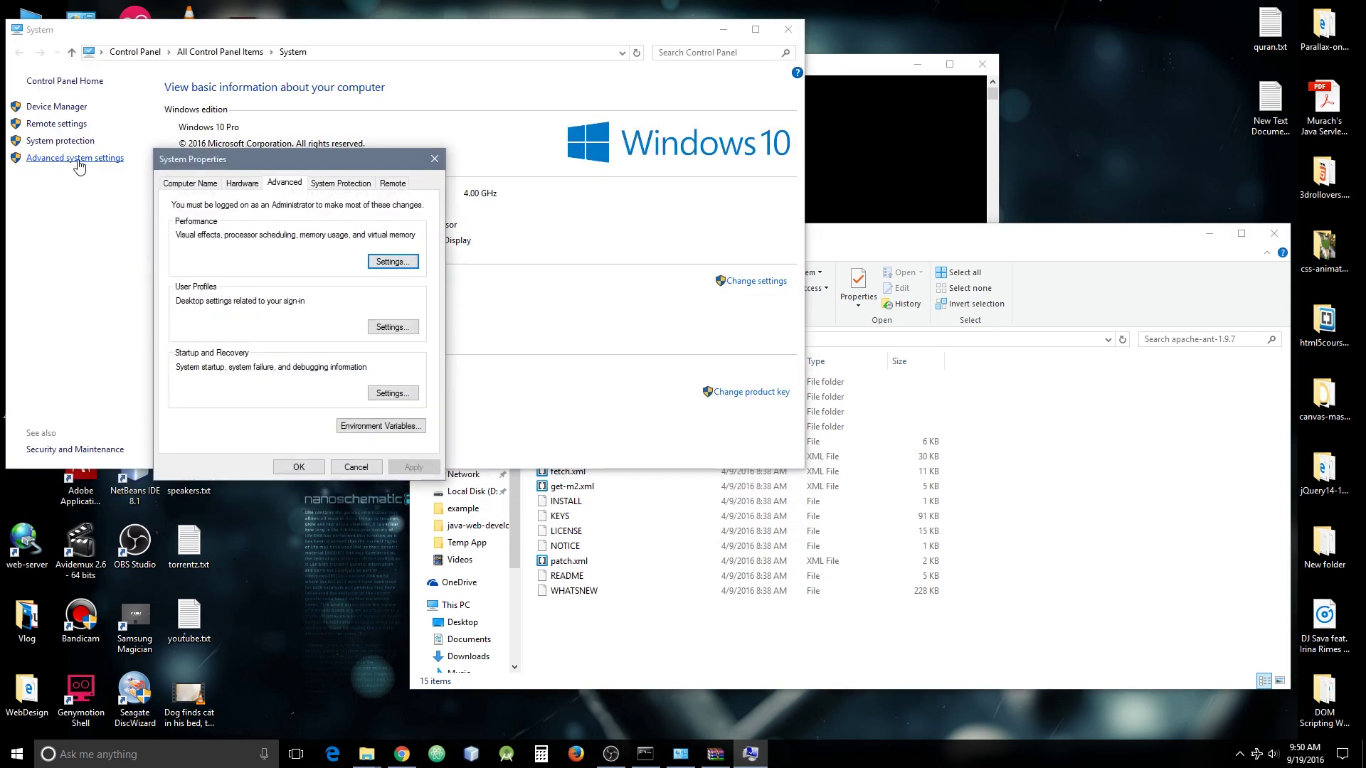
{"action": "left_click", "coordinate": [358, 427]}
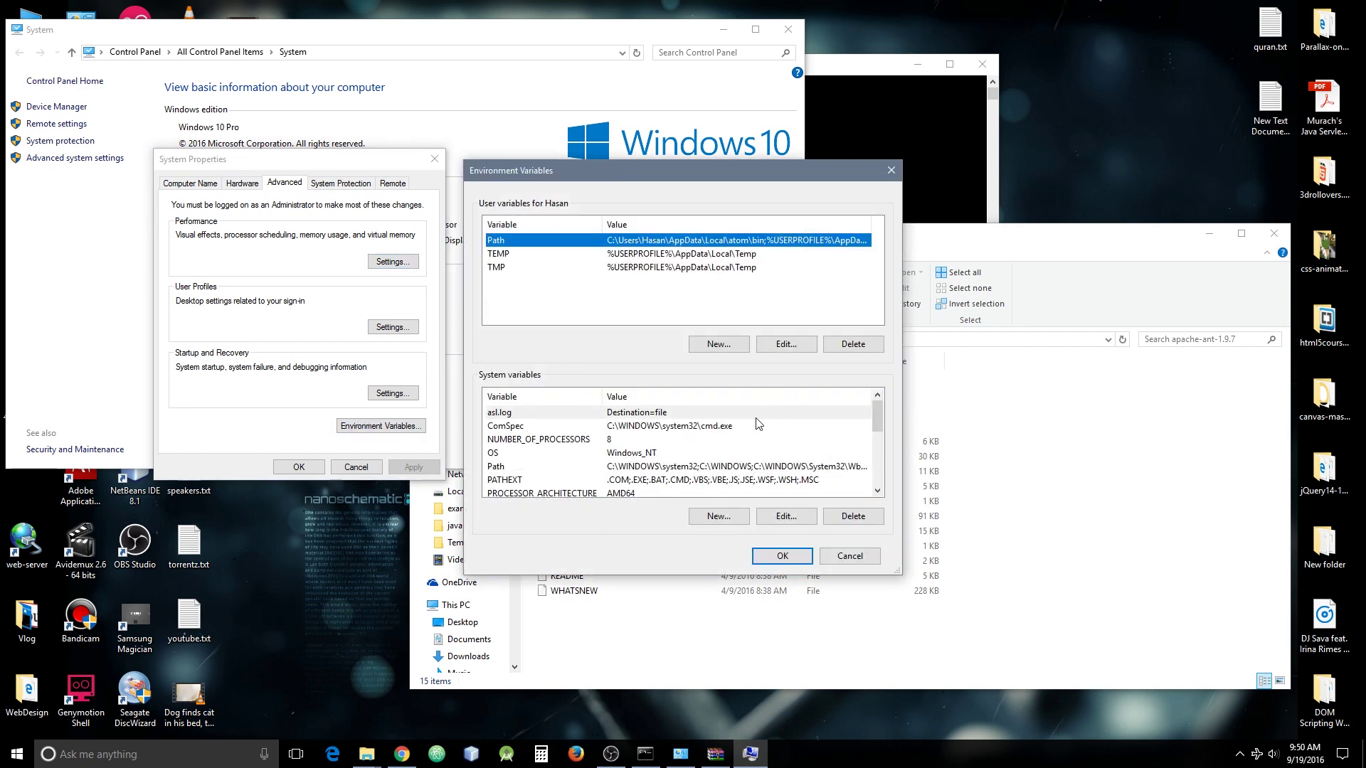
{"action": "left_click", "coordinate": [723, 519]}
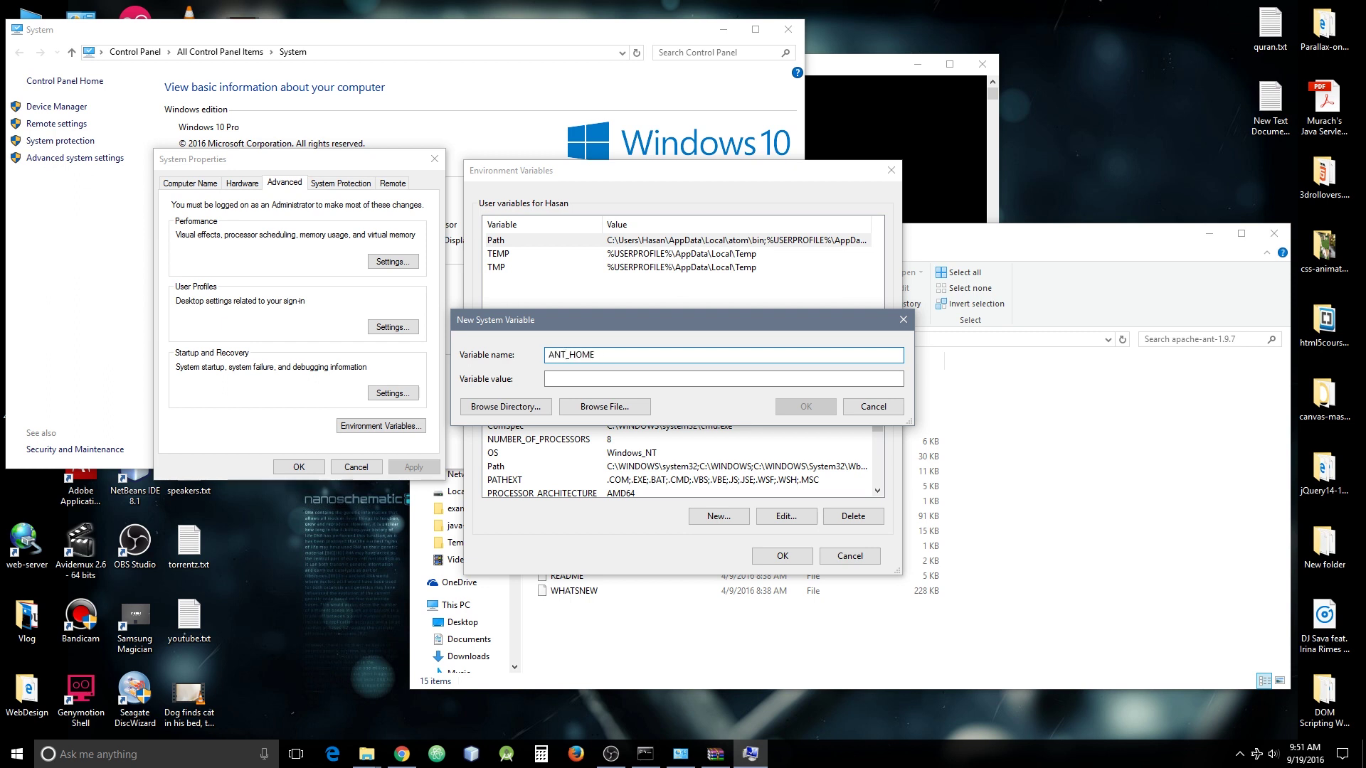
{"action": "key", "text": "Tab"}
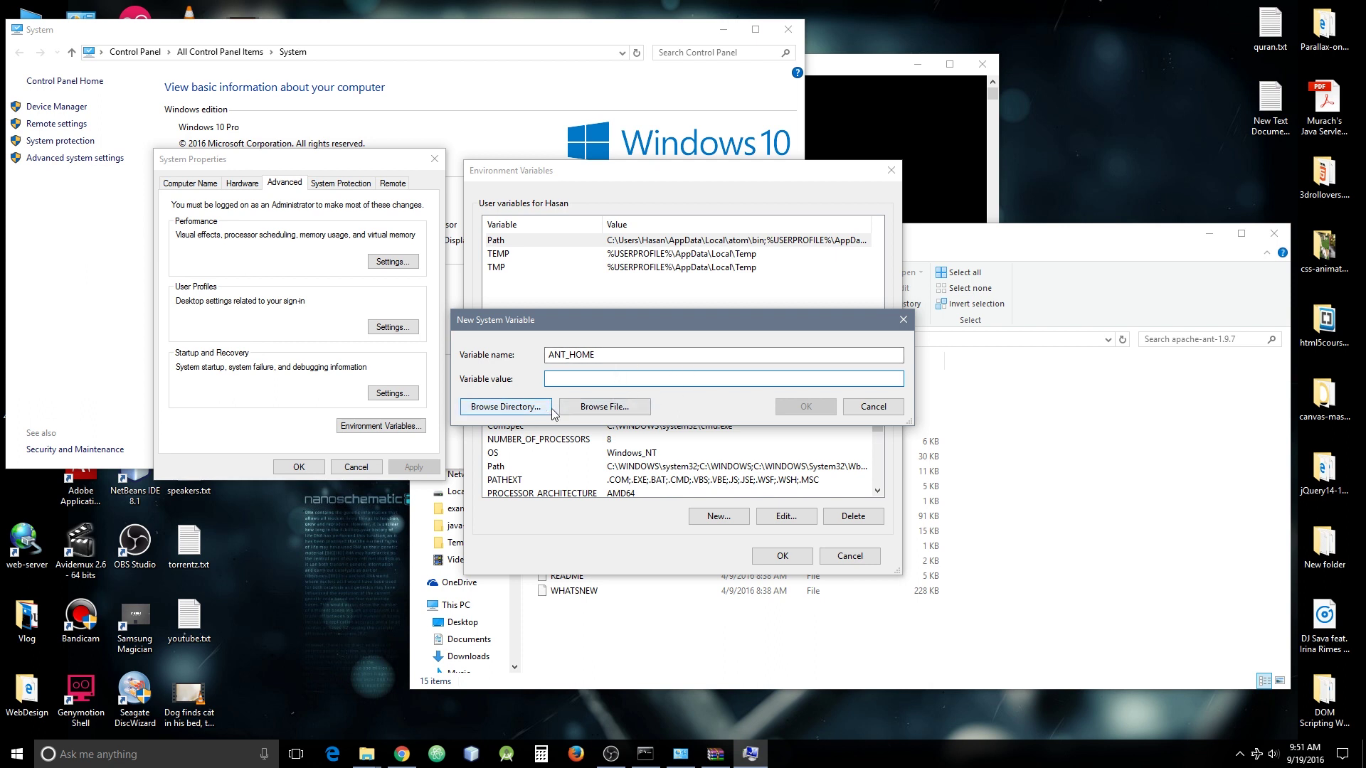
{"action": "left_click", "coordinate": [529, 409]}
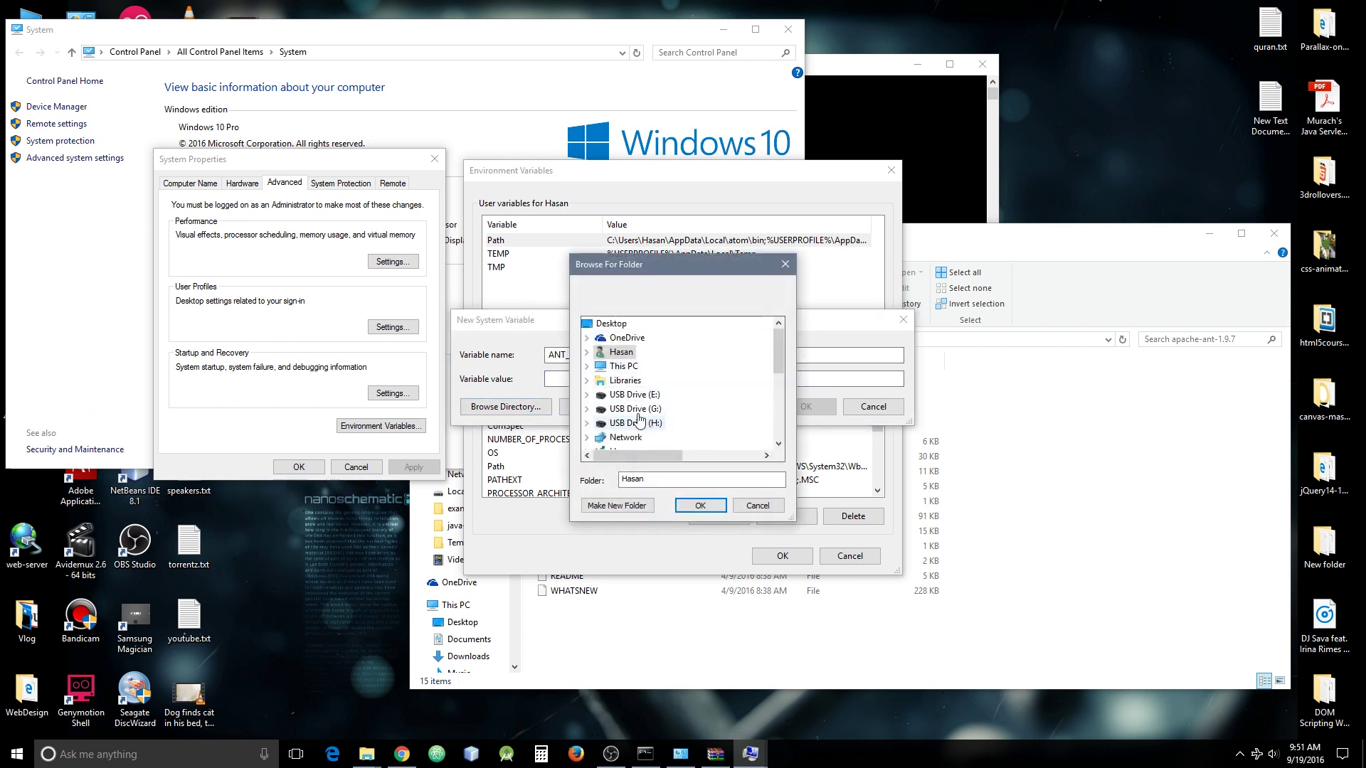
{"action": "left_click", "coordinate": [587, 353]}
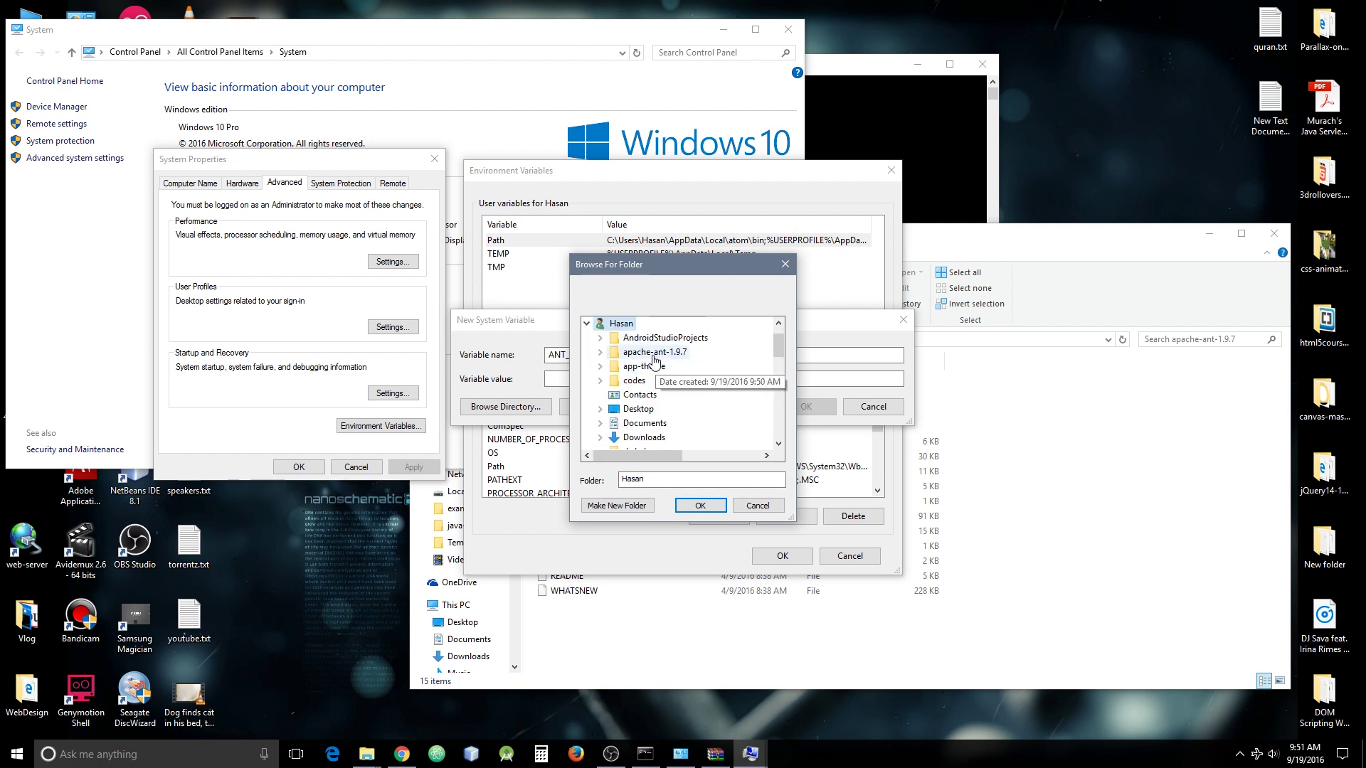
{"action": "double_click", "coordinate": [688, 354]}
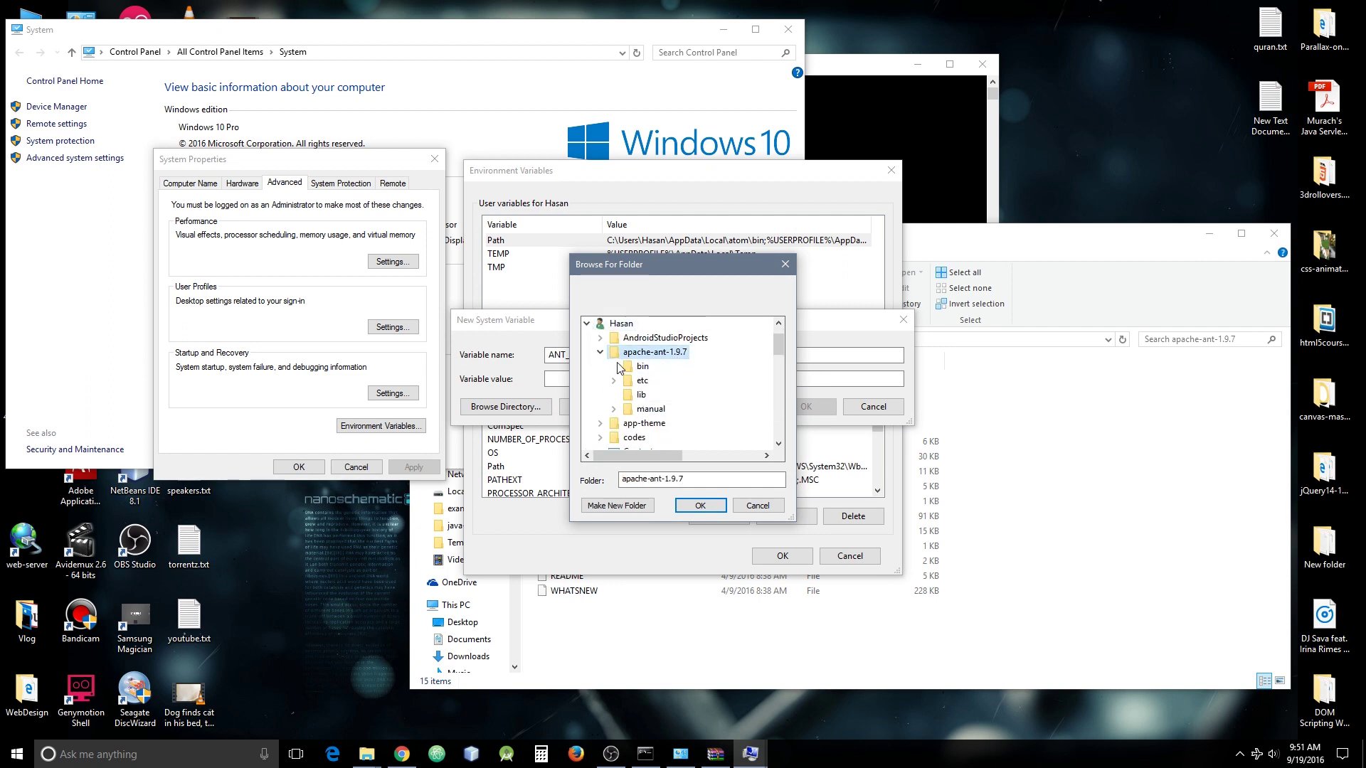
{"action": "left_click", "coordinate": [700, 505]}
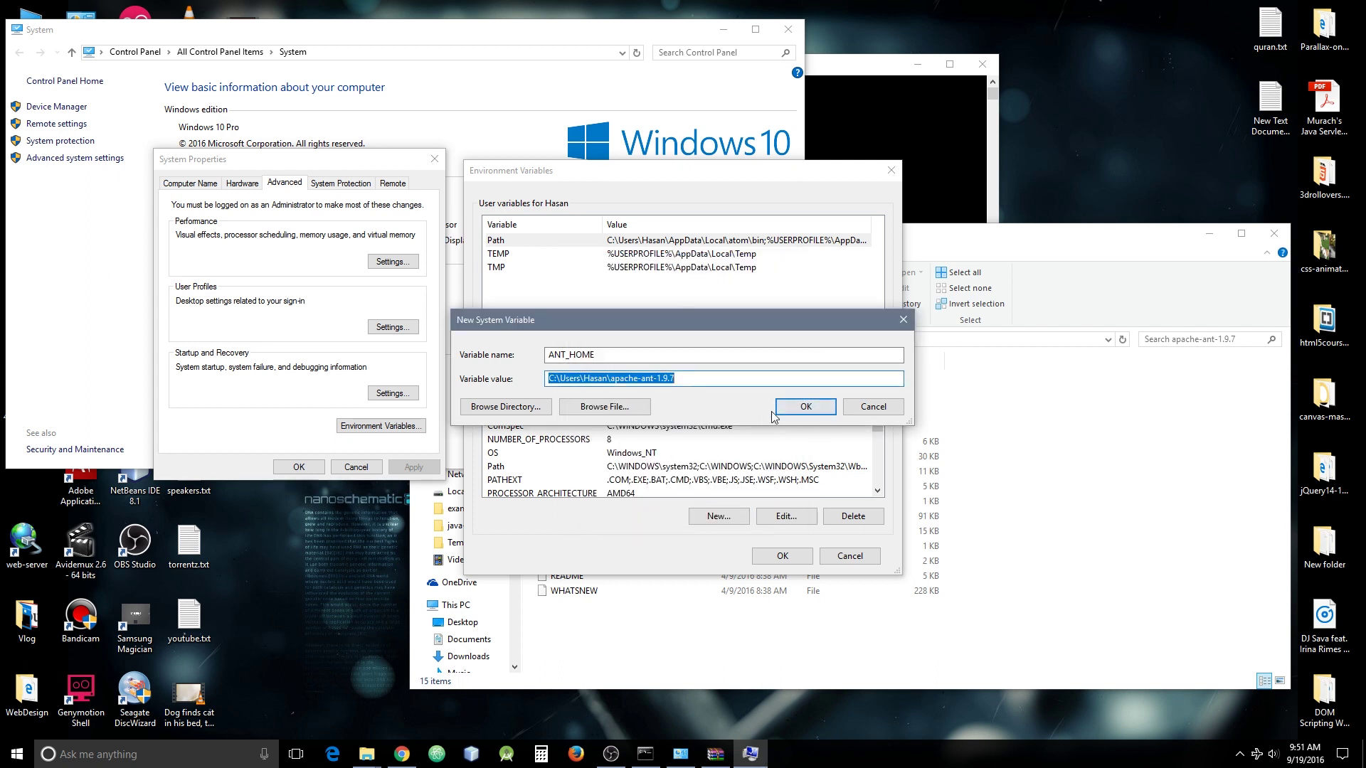
{"action": "left_click", "coordinate": [797, 411]}
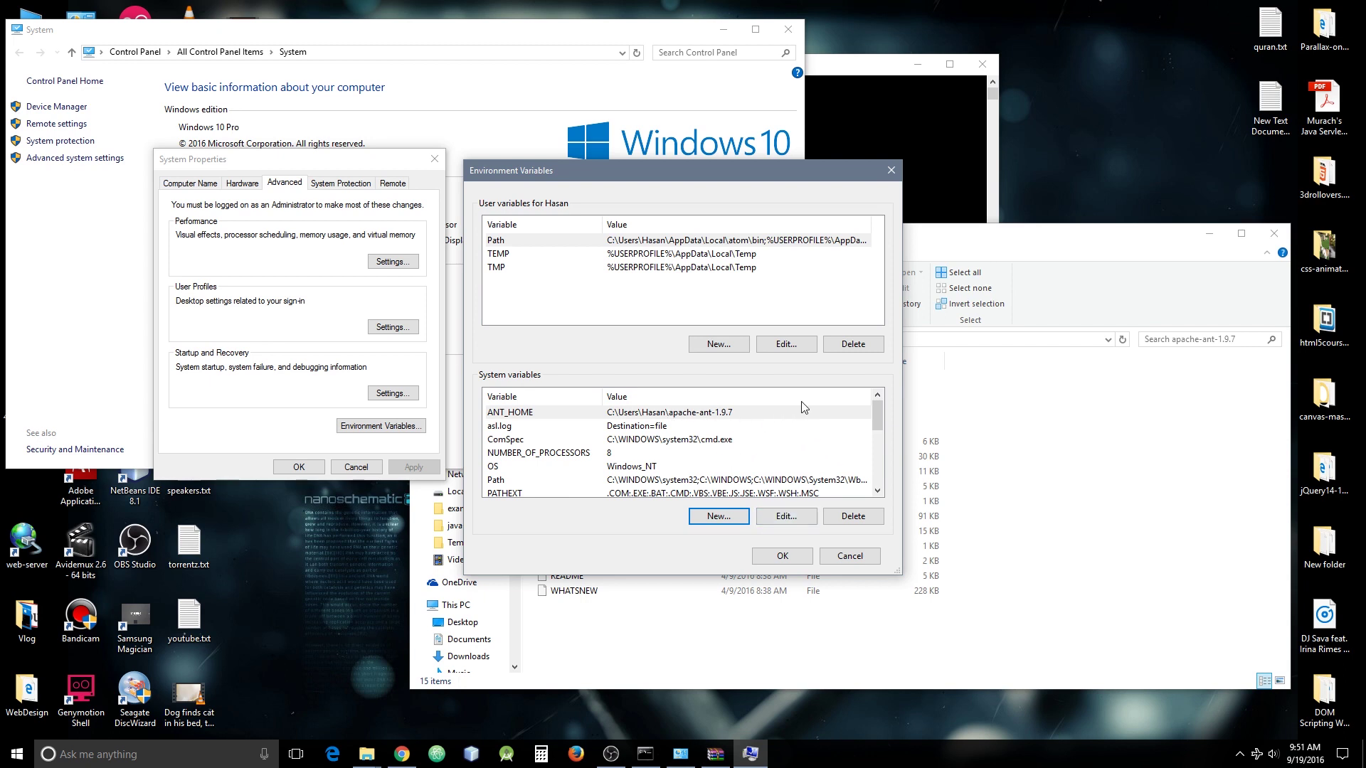
Edit the system Path variable, append a new %ANT_HOME%\bin entry, and confirm.
{"action": "left_click", "coordinate": [877, 490]}
{"action": "left_click", "coordinate": [877, 490]}
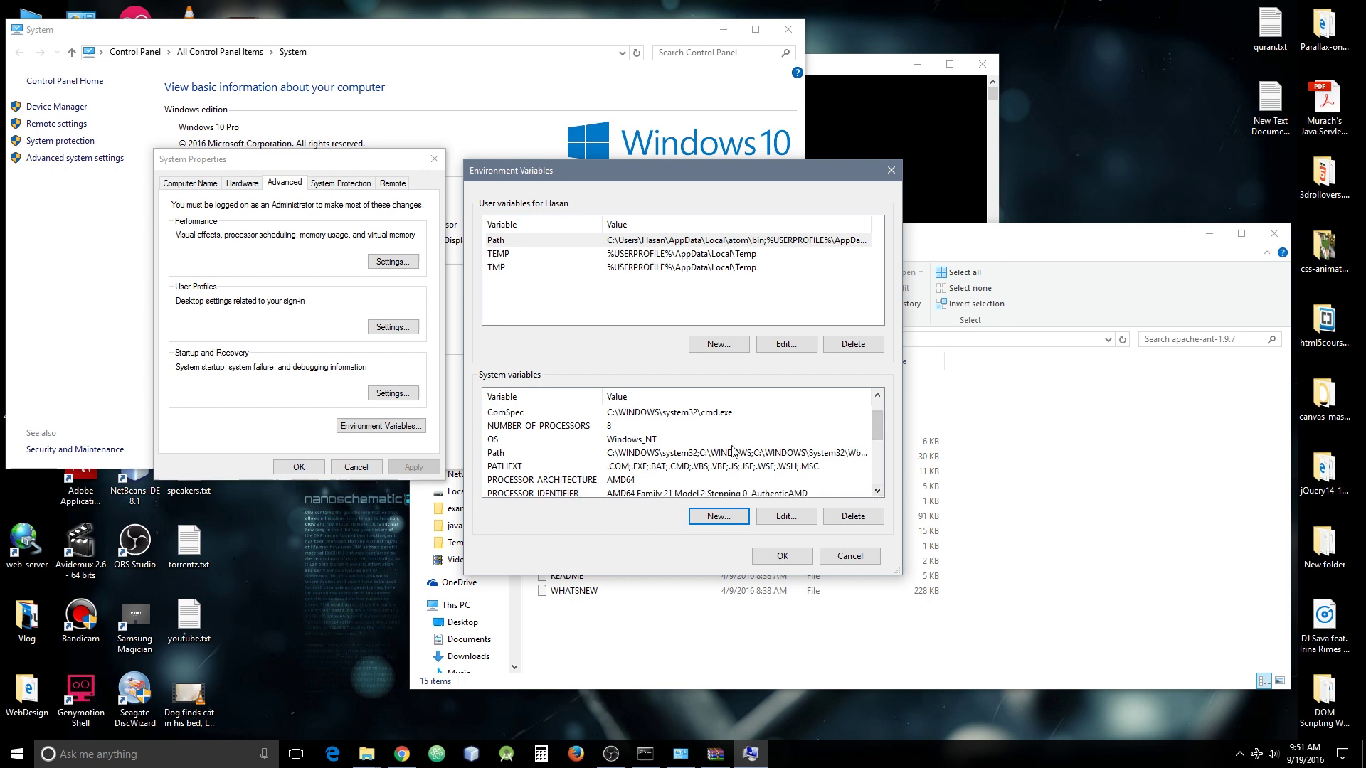
{"action": "left_click", "coordinate": [630, 453]}
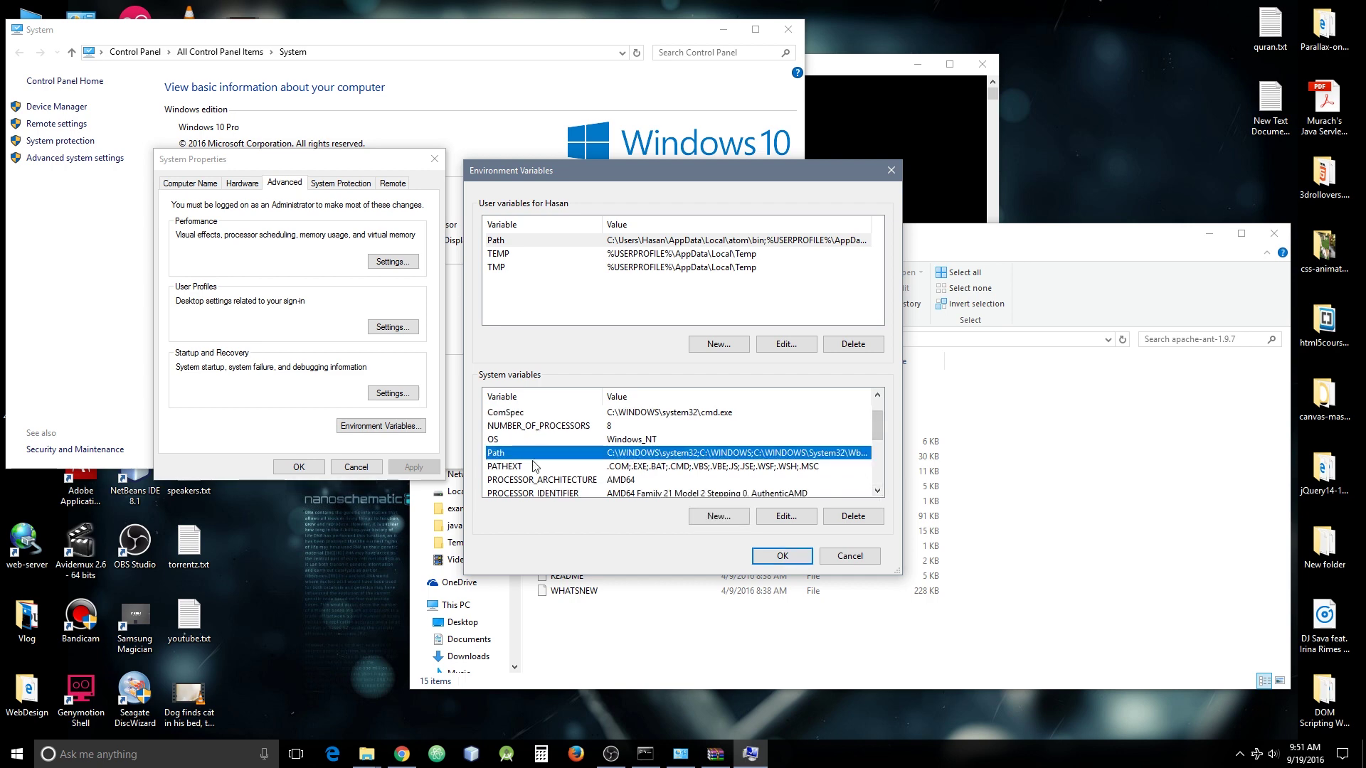
{"action": "left_click", "coordinate": [783, 518]}
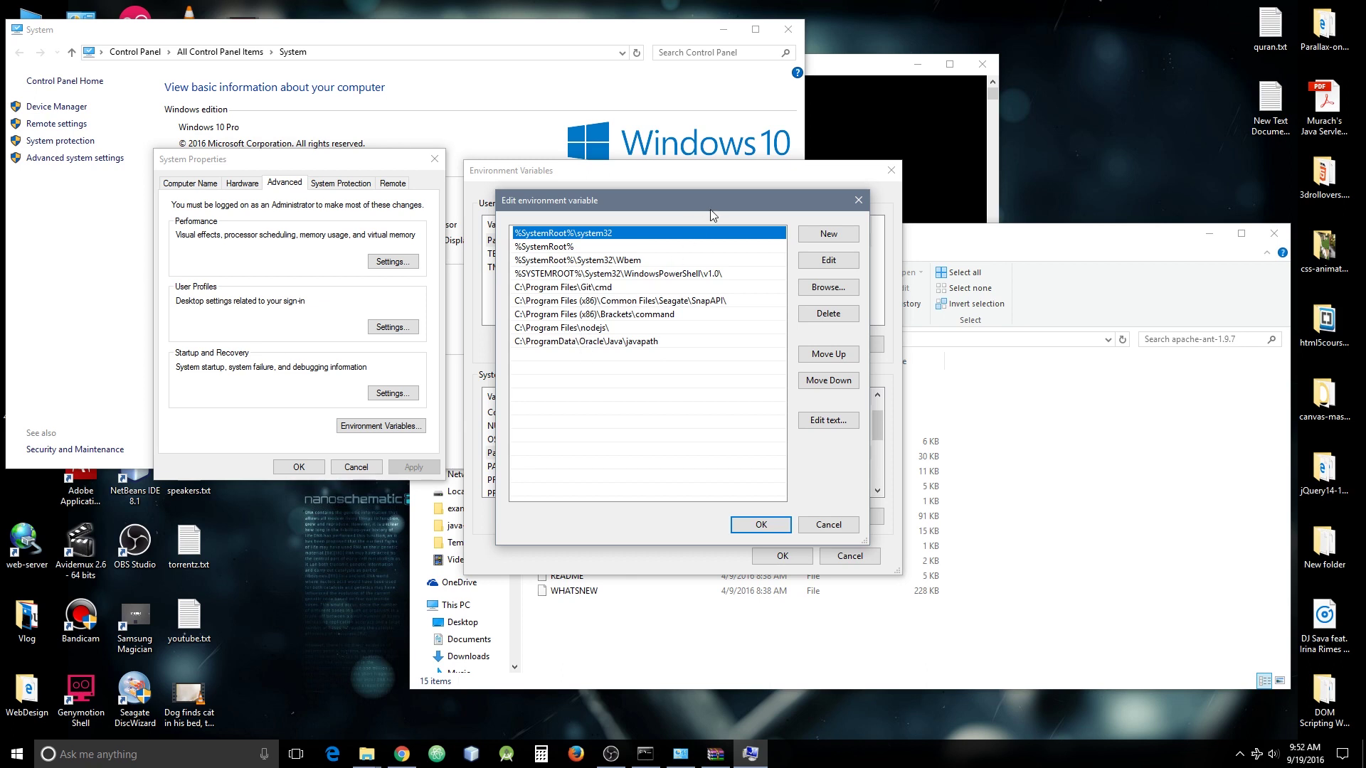
{"action": "left_click", "coordinate": [642, 351]}
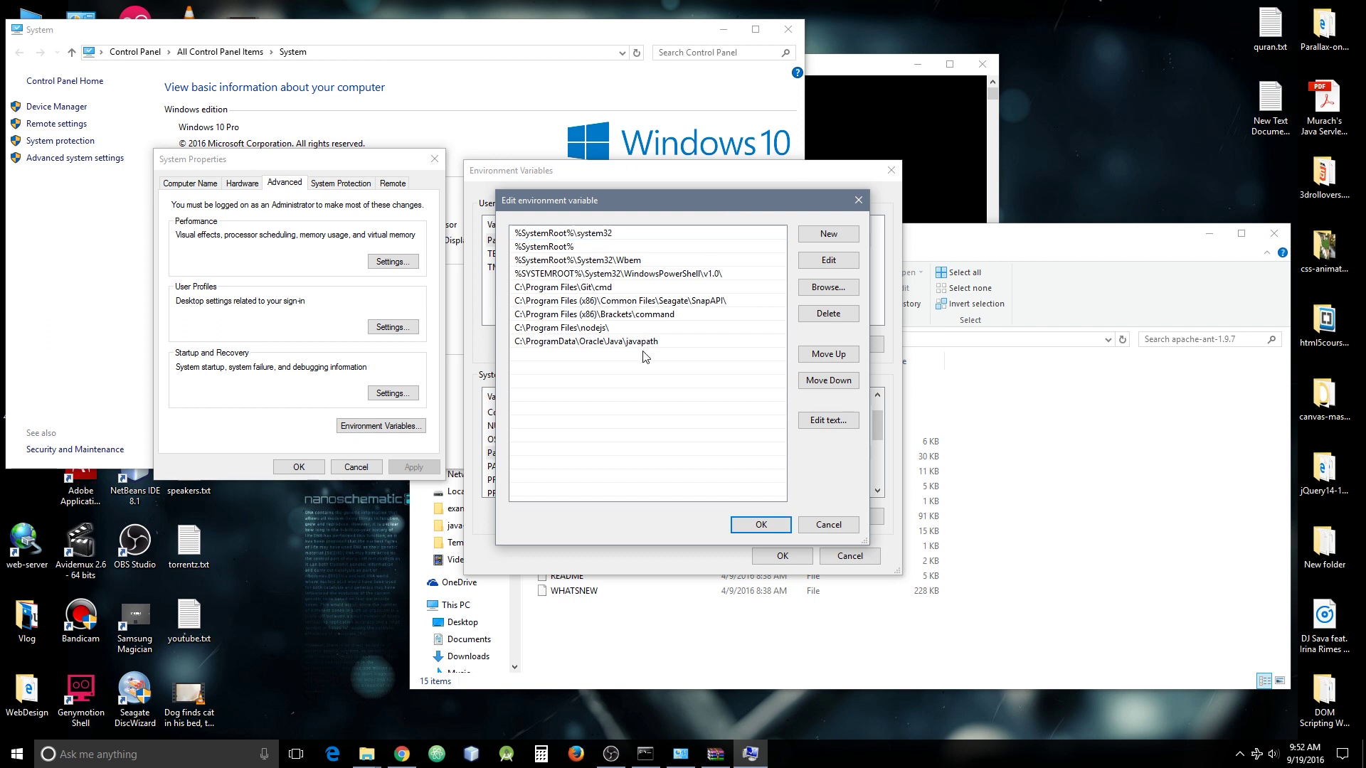
{"action": "left_click", "coordinate": [813, 239]}
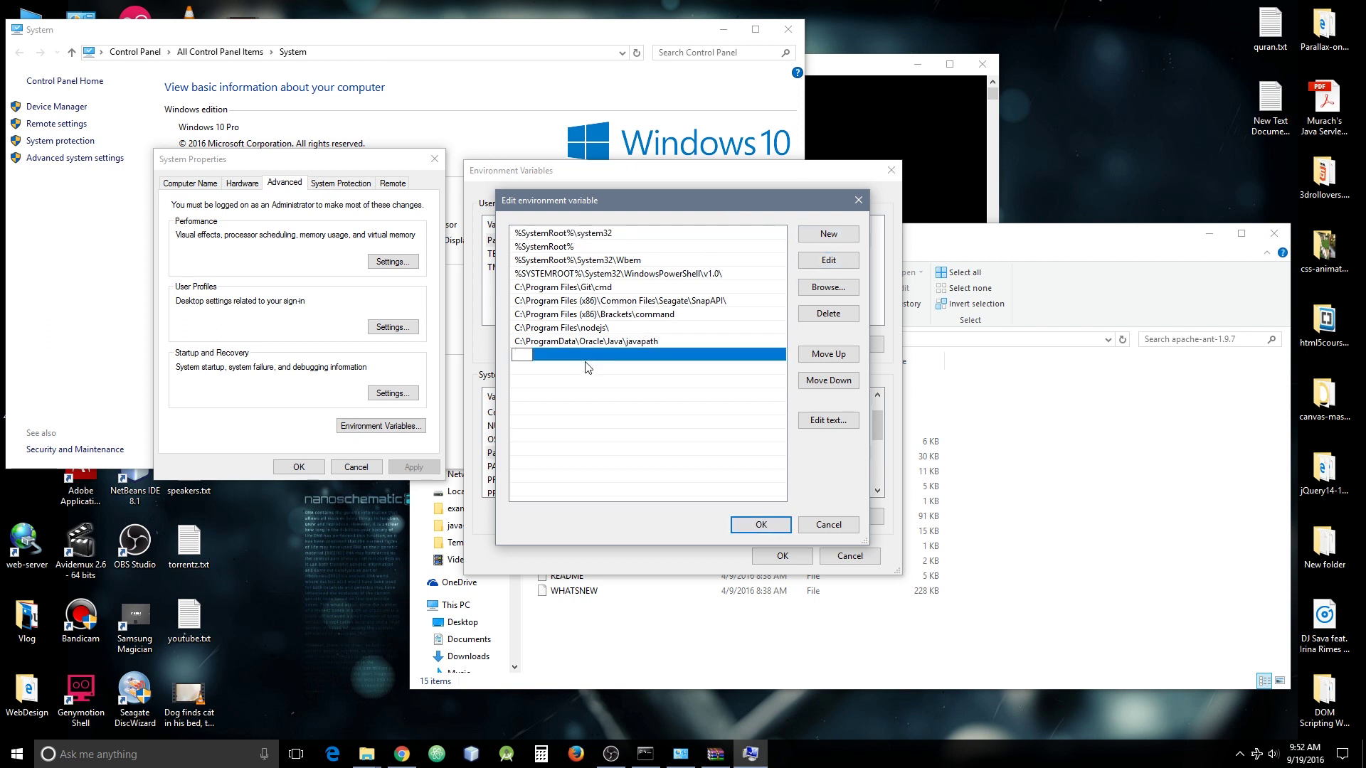
{"action": "type", "text": "%ANT_HOME%"}
{"action": "type", "text": "BIN"}
{"action": "key", "text": "BackSpace"}
{"action": "key", "text": "BackSpace"}
{"action": "type", "text": "bi"}
{"action": "left_click", "coordinate": [760, 524]}
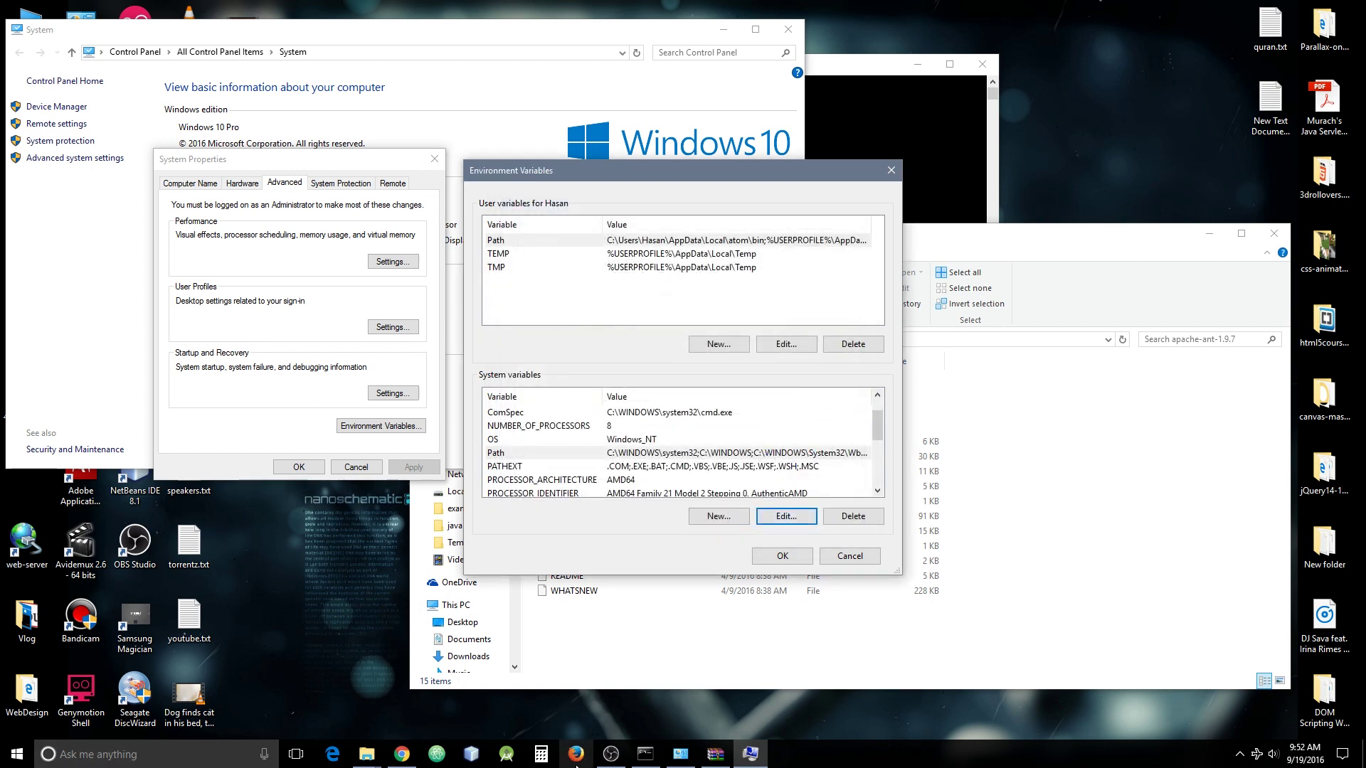
Run ant -version in Command Prompt, get 'ant' is not recognized, then minimize the window.
{"action": "left_click", "coordinate": [645, 753]}
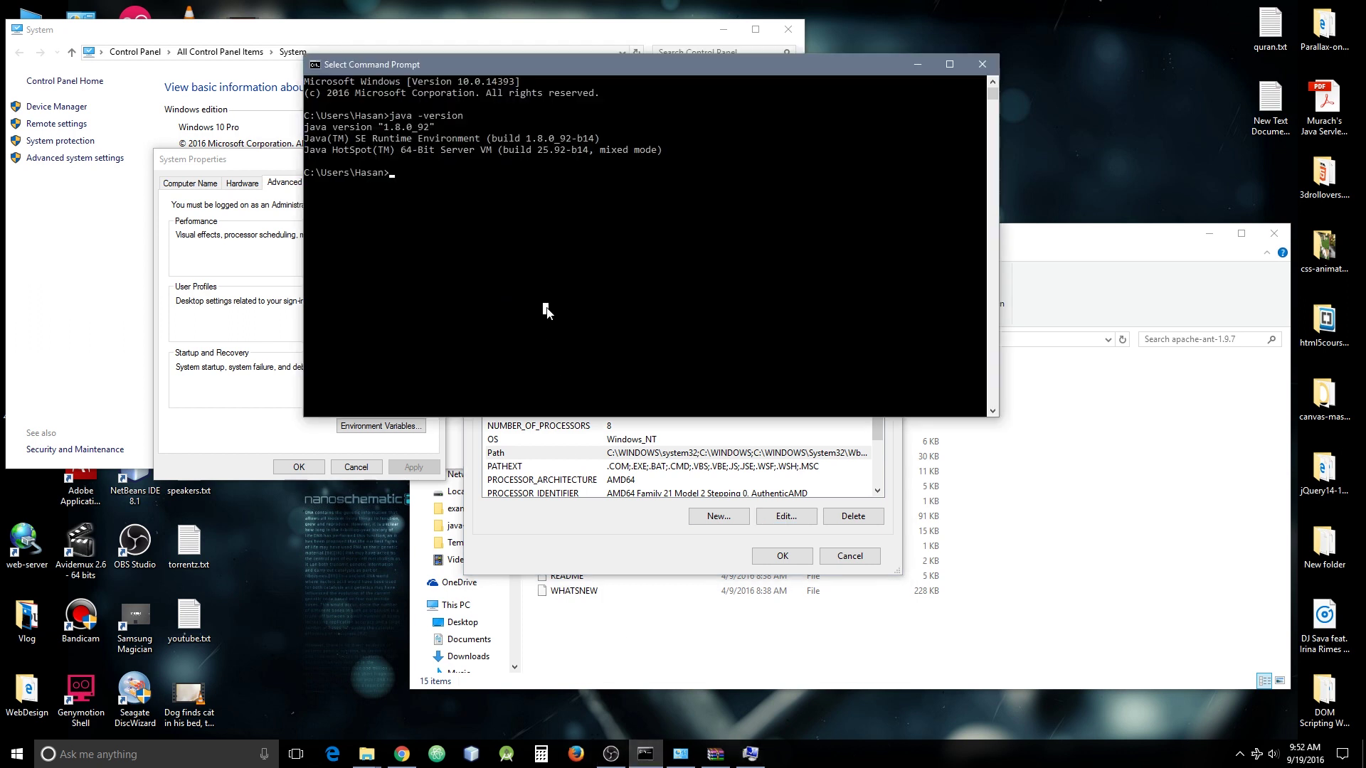
{"action": "type", "text": "ant -version"}
{"action": "key", "text": "Return"}
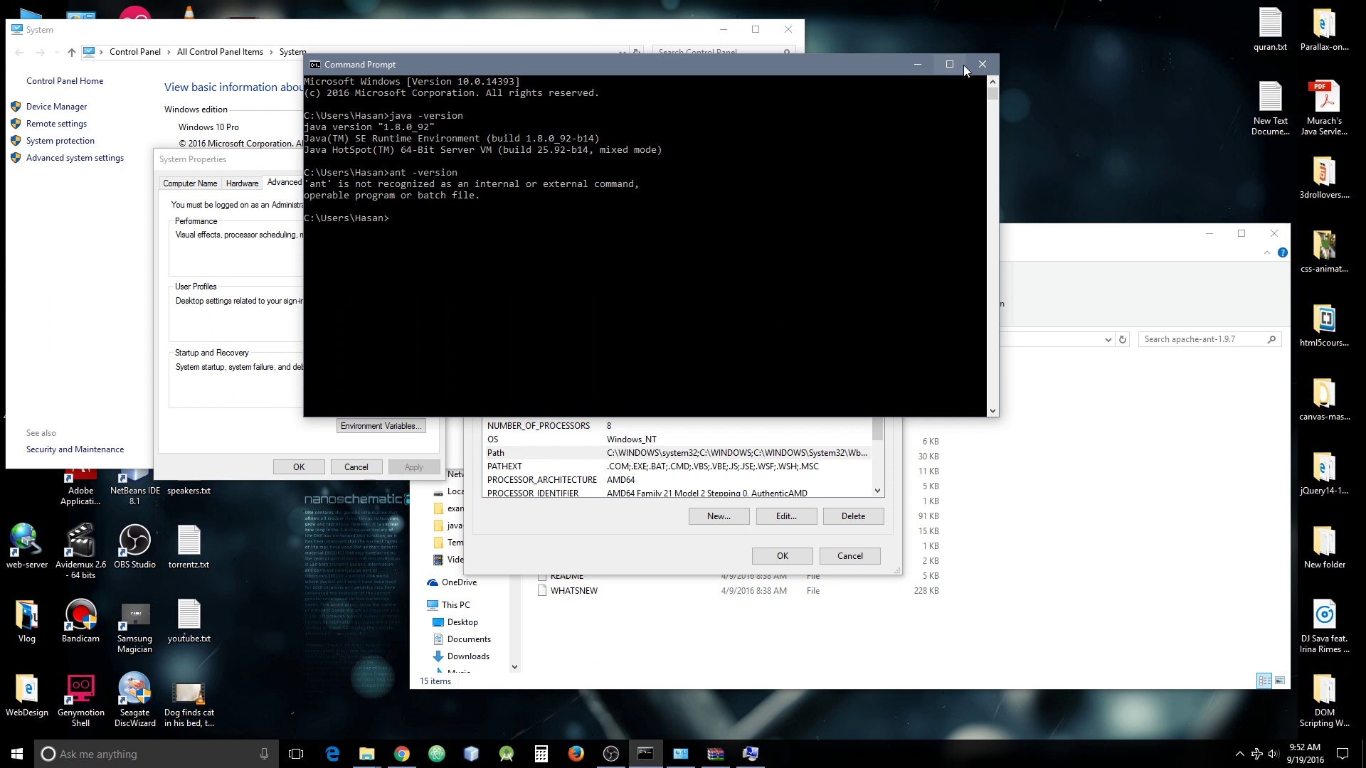
{"action": "left_click", "coordinate": [911, 71]}
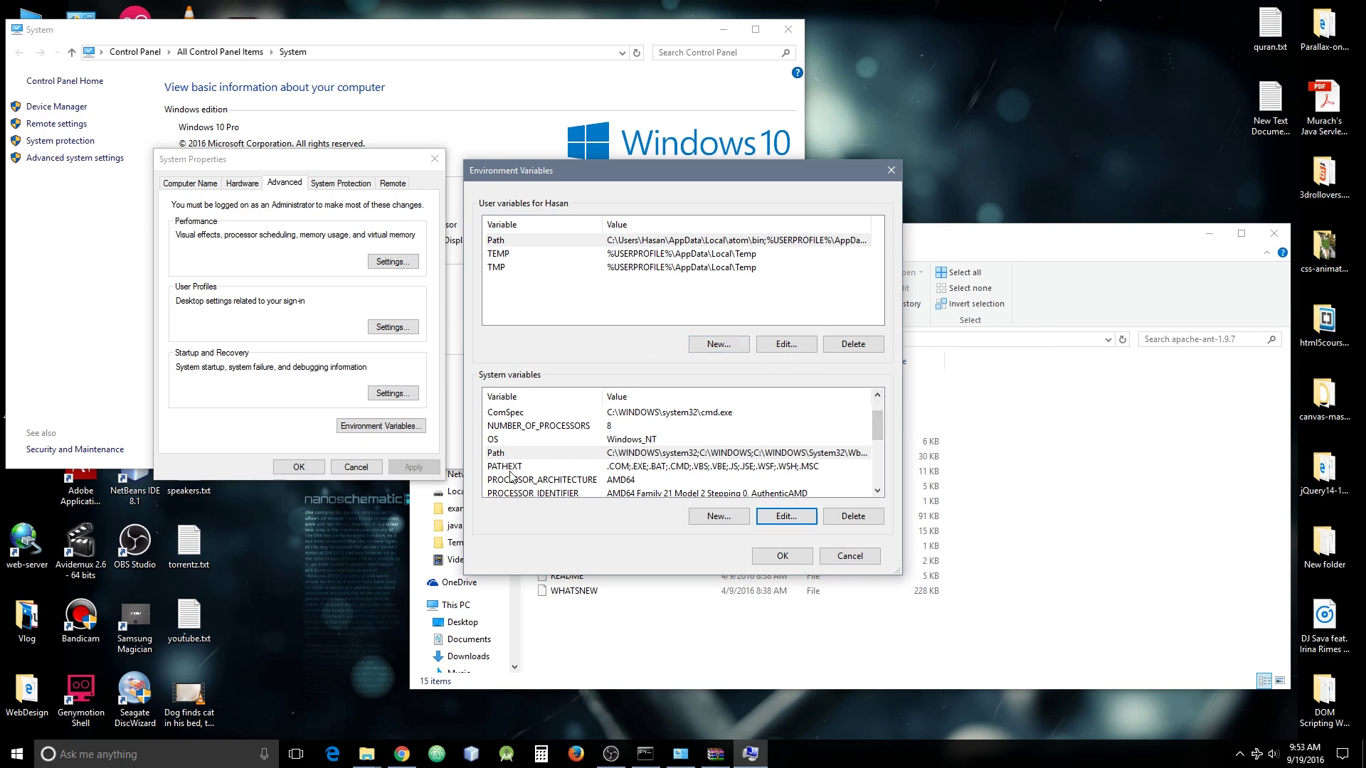
Reopen the system Path entries and delete C:\ProgramData\Oracle\Java\javapath, leaving %ANT_HOME%\bin last.
{"action": "left_click", "coordinate": [606, 453]}
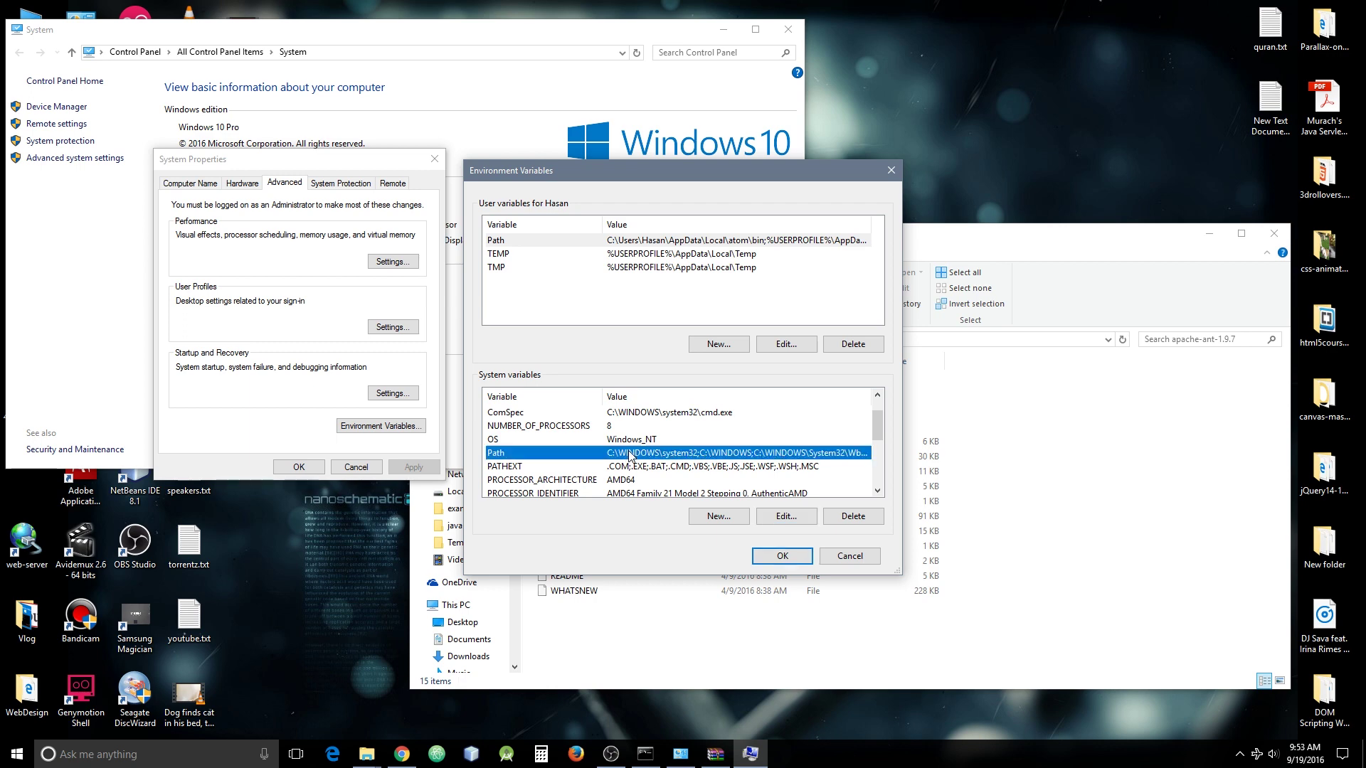
{"action": "left_click", "coordinate": [782, 517]}
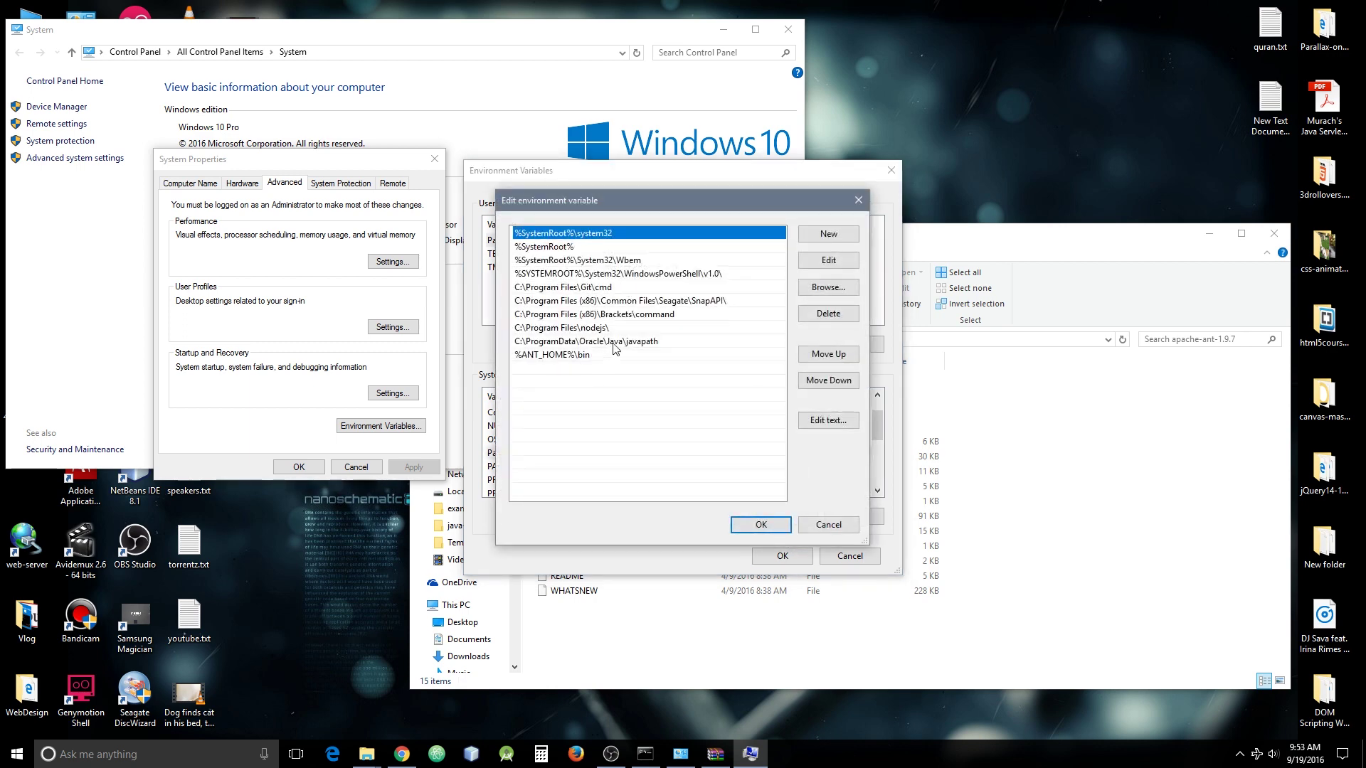
{"action": "left_click", "coordinate": [621, 345]}
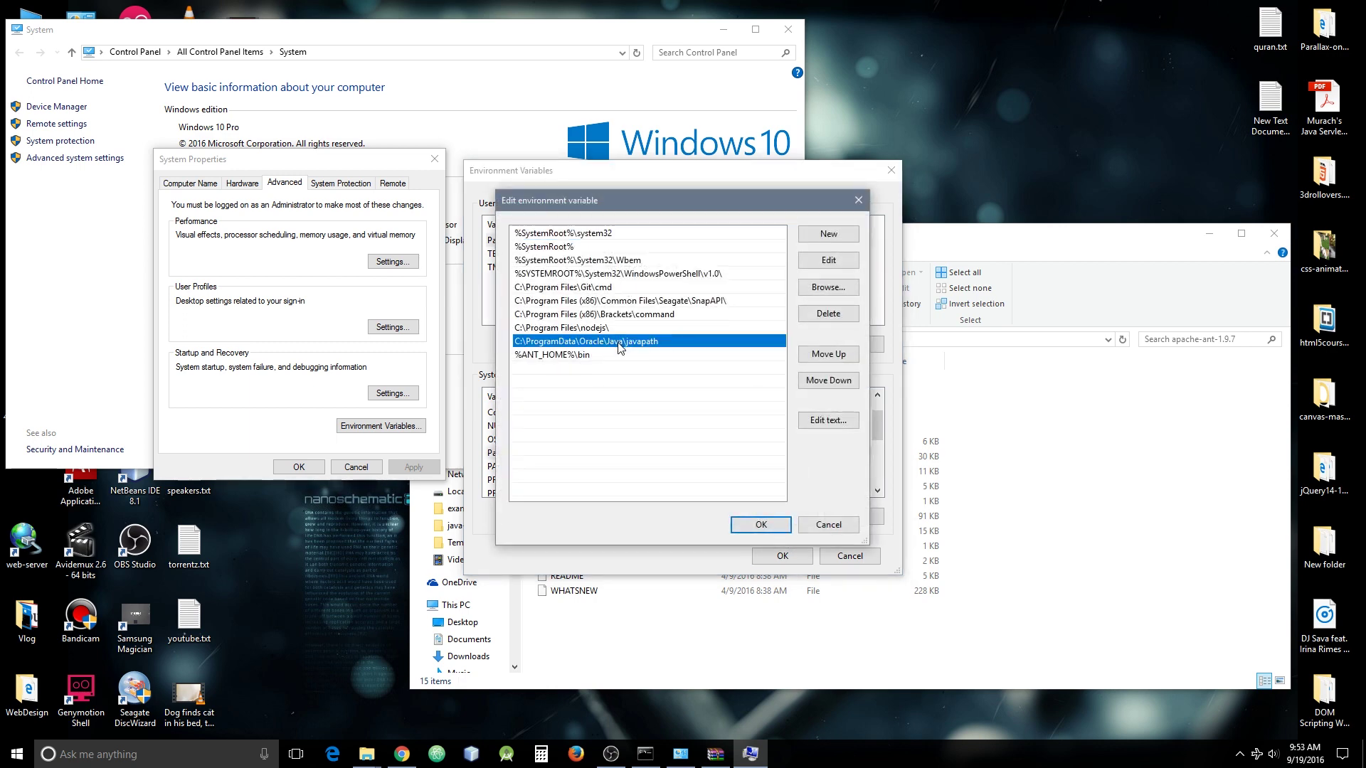
{"action": "double_click", "coordinate": [642, 343]}
{"action": "double_click", "coordinate": [1271, 107]}
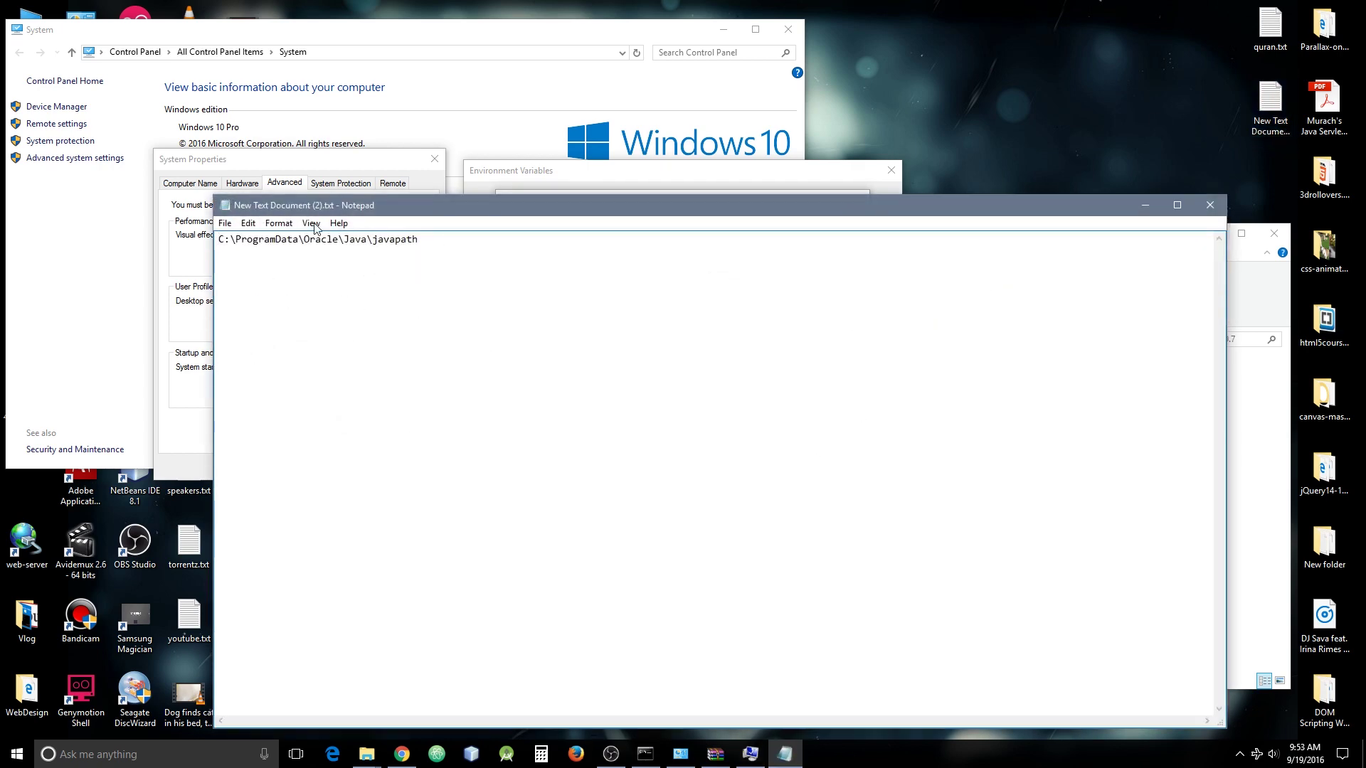
{"action": "left_click", "coordinate": [1210, 206]}
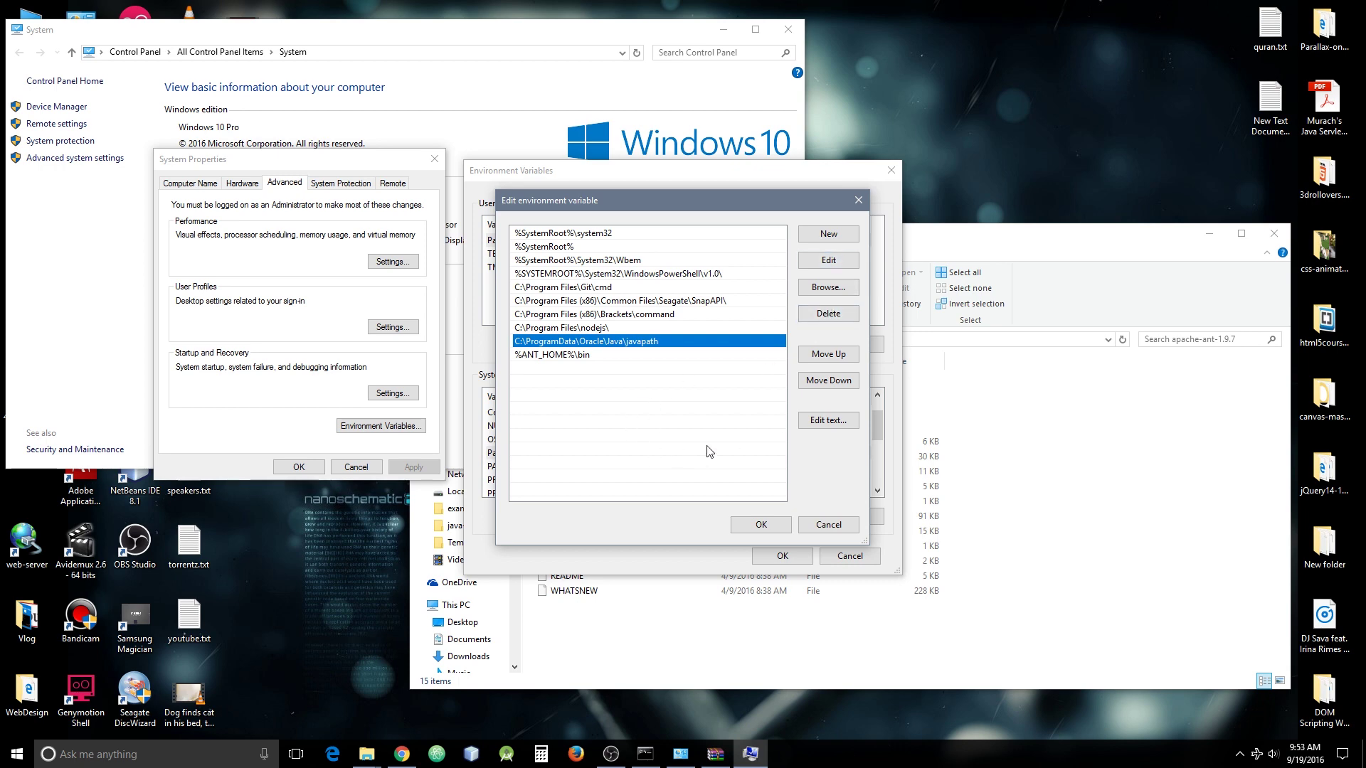
{"action": "left_click", "coordinate": [638, 357]}
{"action": "left_click", "coordinate": [614, 343]}
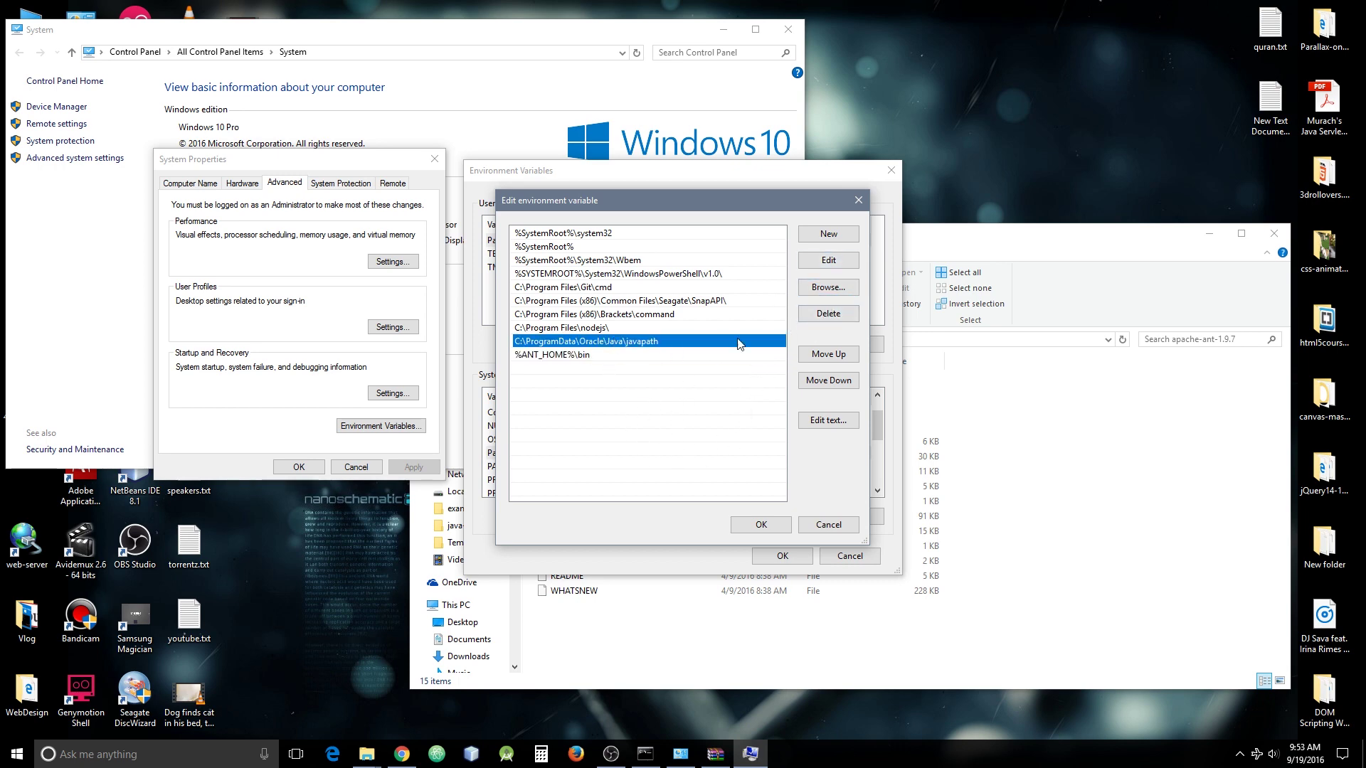
{"action": "left_click", "coordinate": [828, 314]}
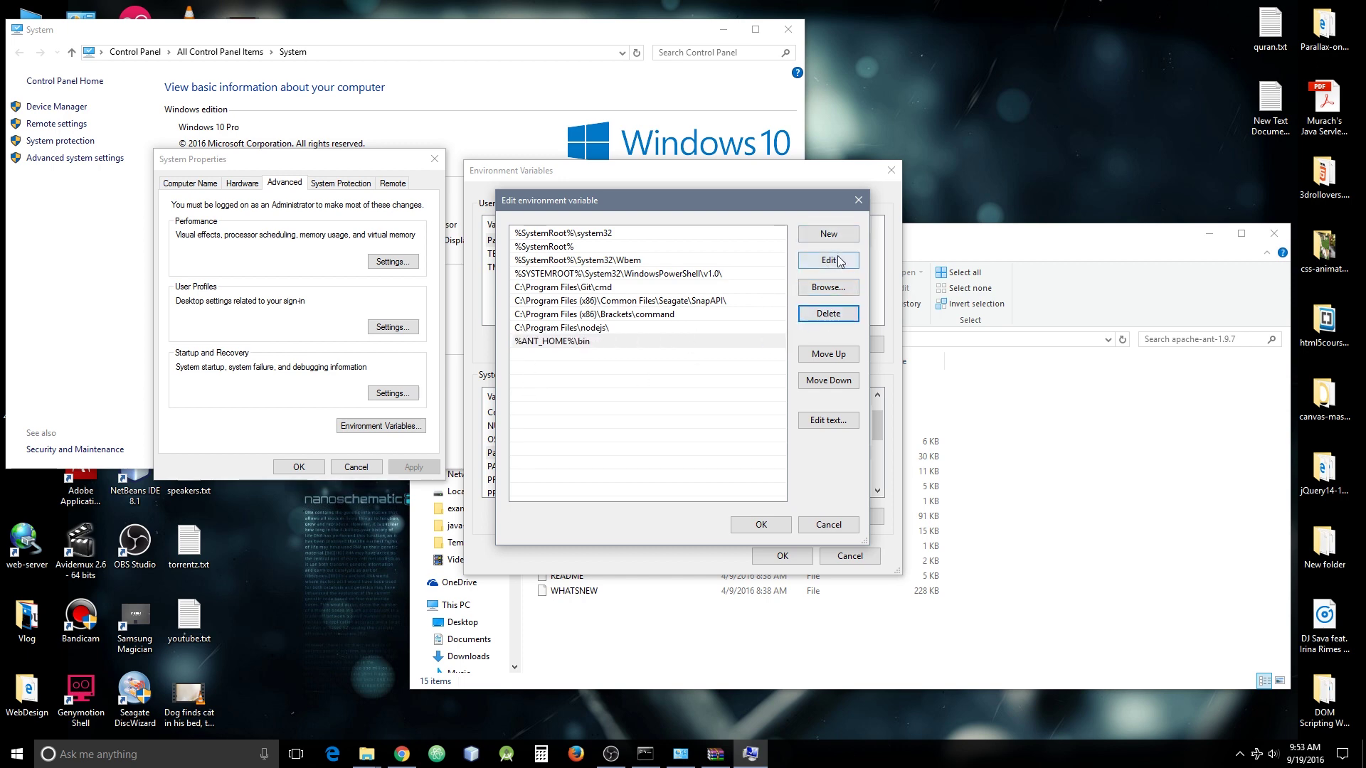
Save the edited Path list and start a new system variable named JAVA_HOME.
{"action": "left_click", "coordinate": [762, 524]}
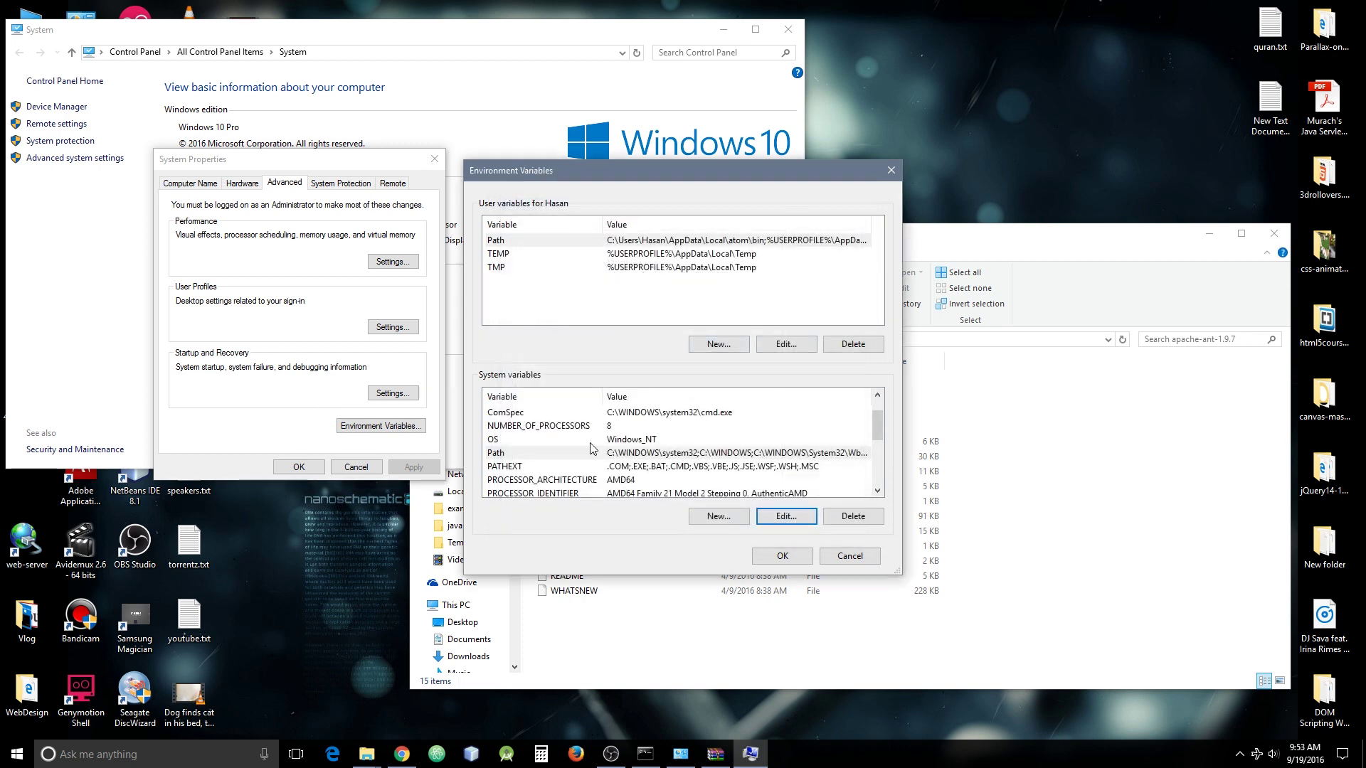
{"action": "left_click", "coordinate": [733, 519]}
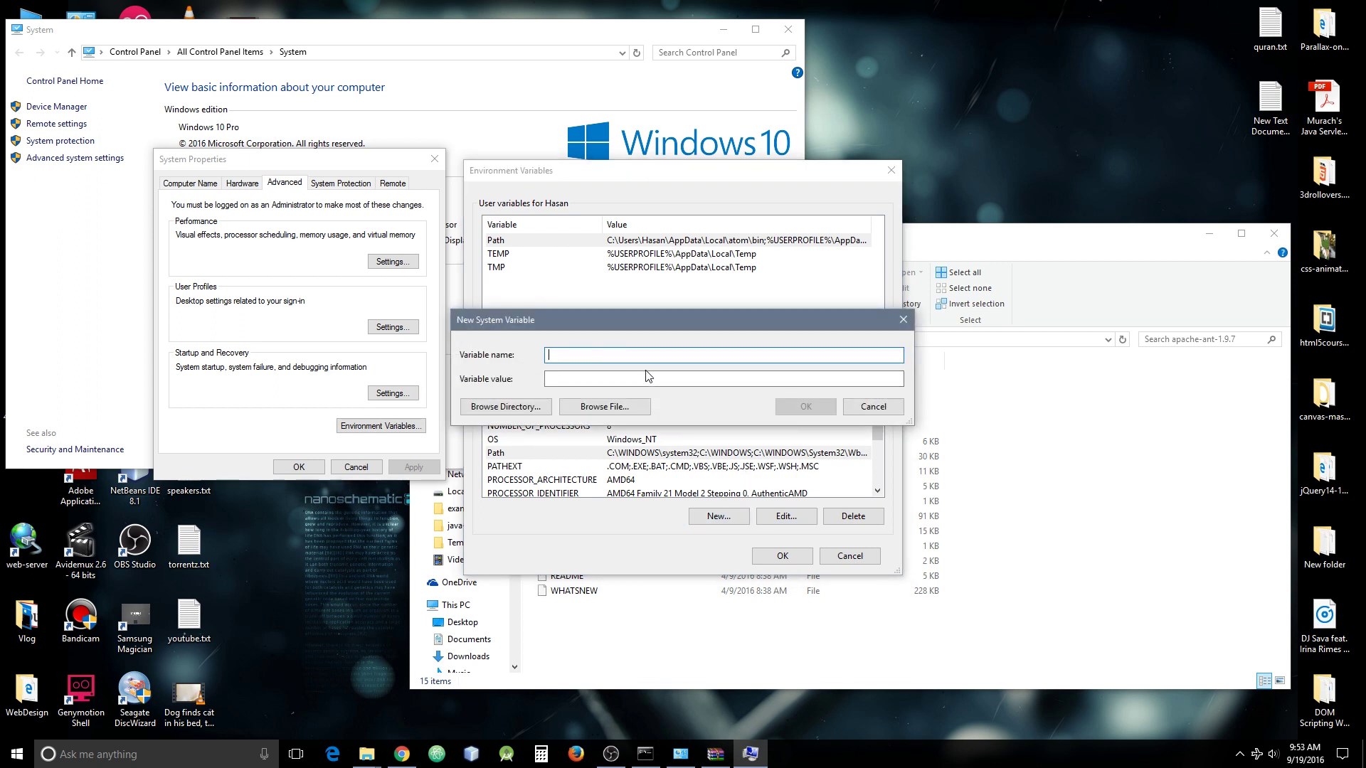
{"action": "type", "text": "JAVA_HOME"}
Set JAVA_HOME's value to the folder C:\Program Files\Java\jdk1.8.0_92 and save the variable.
{"action": "left_click", "coordinate": [532, 411]}
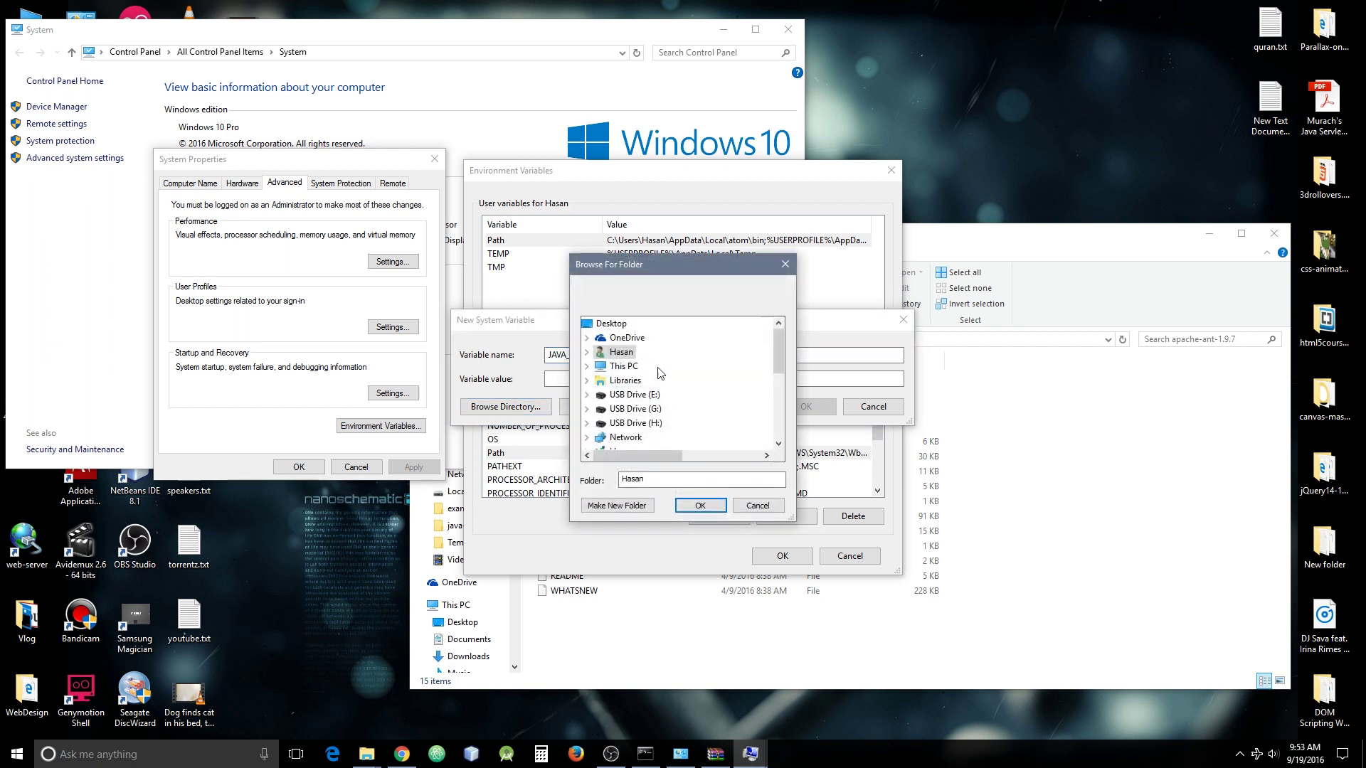
{"action": "left_click", "coordinate": [587, 366]}
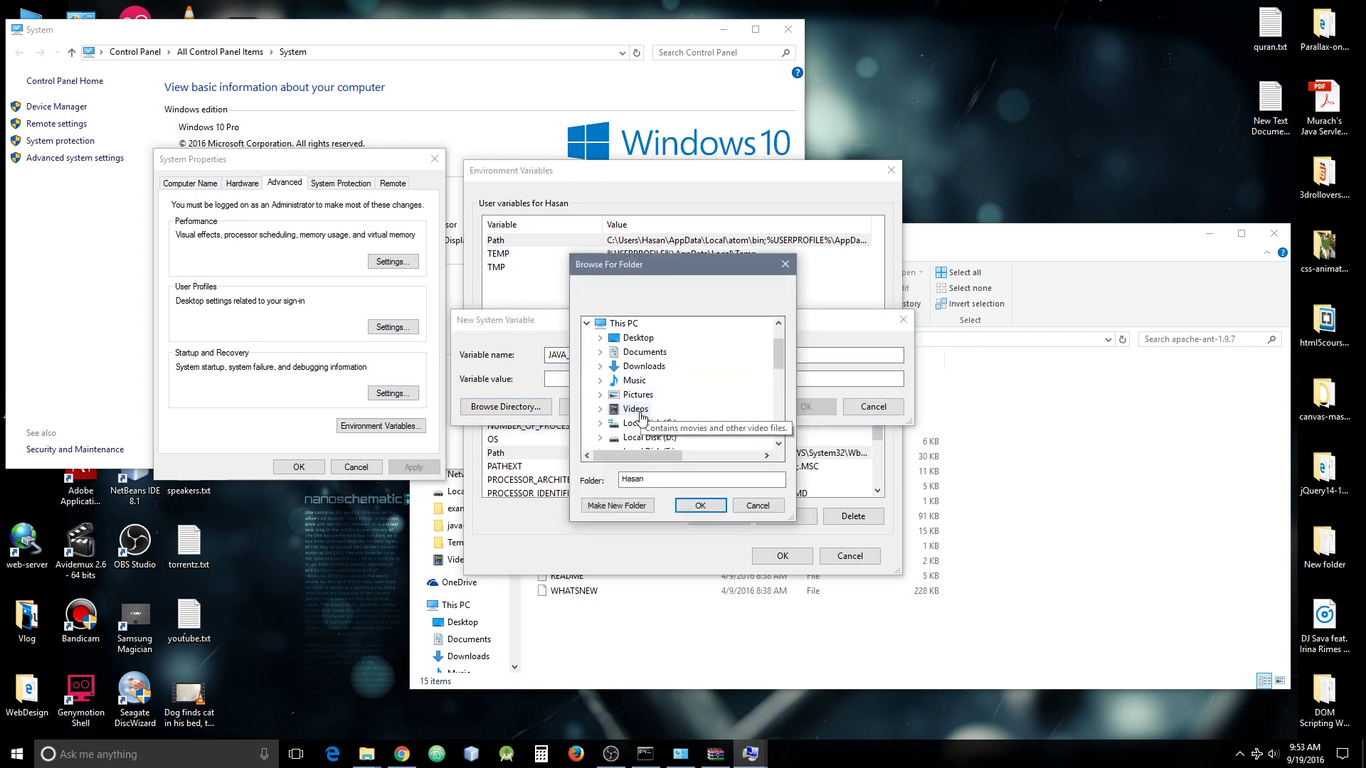
{"action": "left_click", "coordinate": [600, 429]}
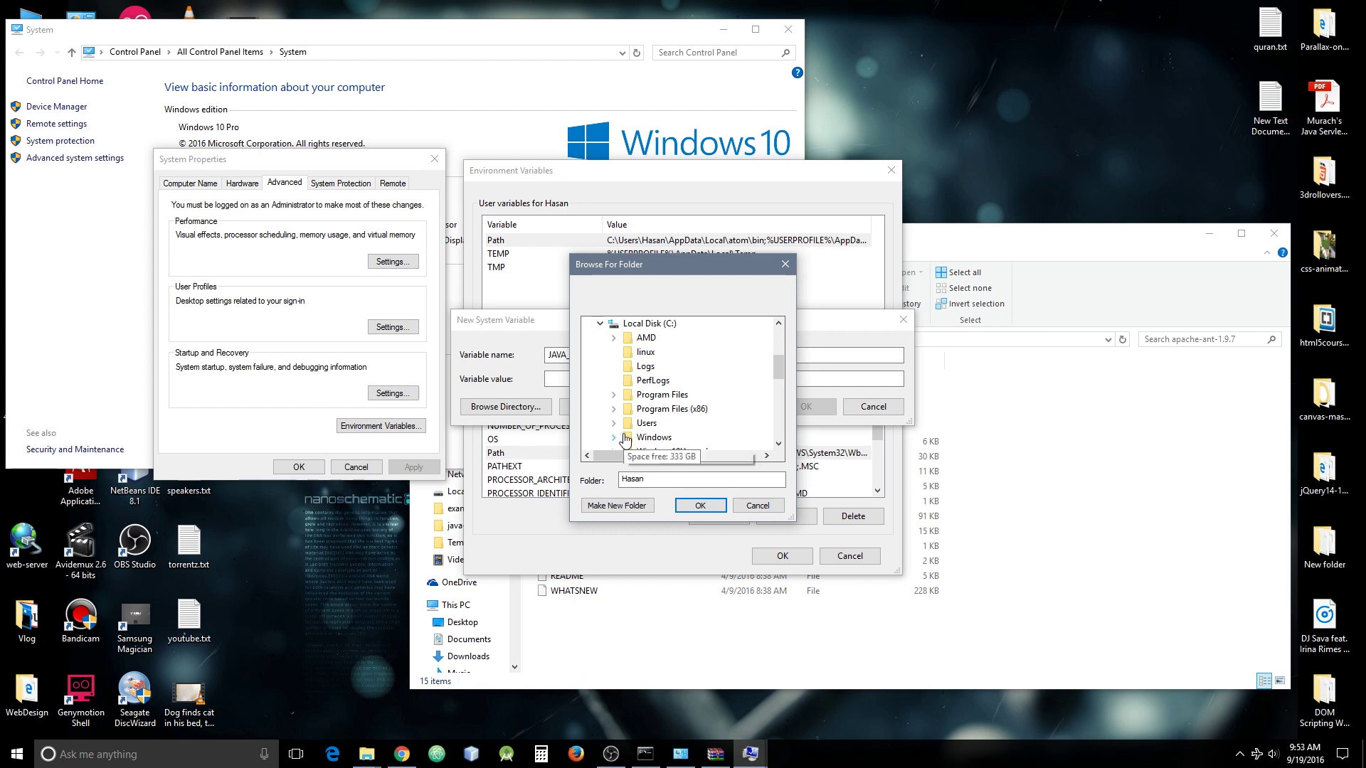
{"action": "left_click", "coordinate": [613, 395]}
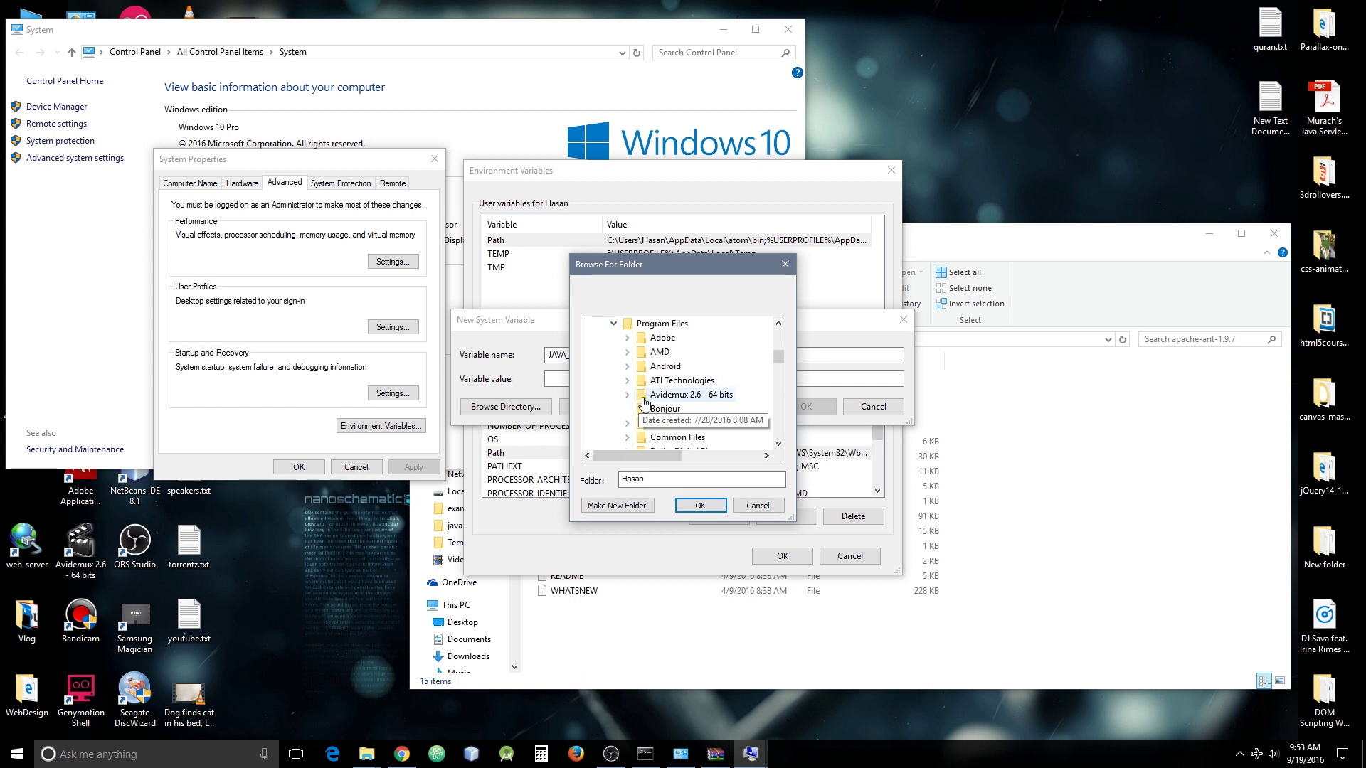
{"action": "left_click", "coordinate": [778, 444]}
{"action": "left_click", "coordinate": [779, 444]}
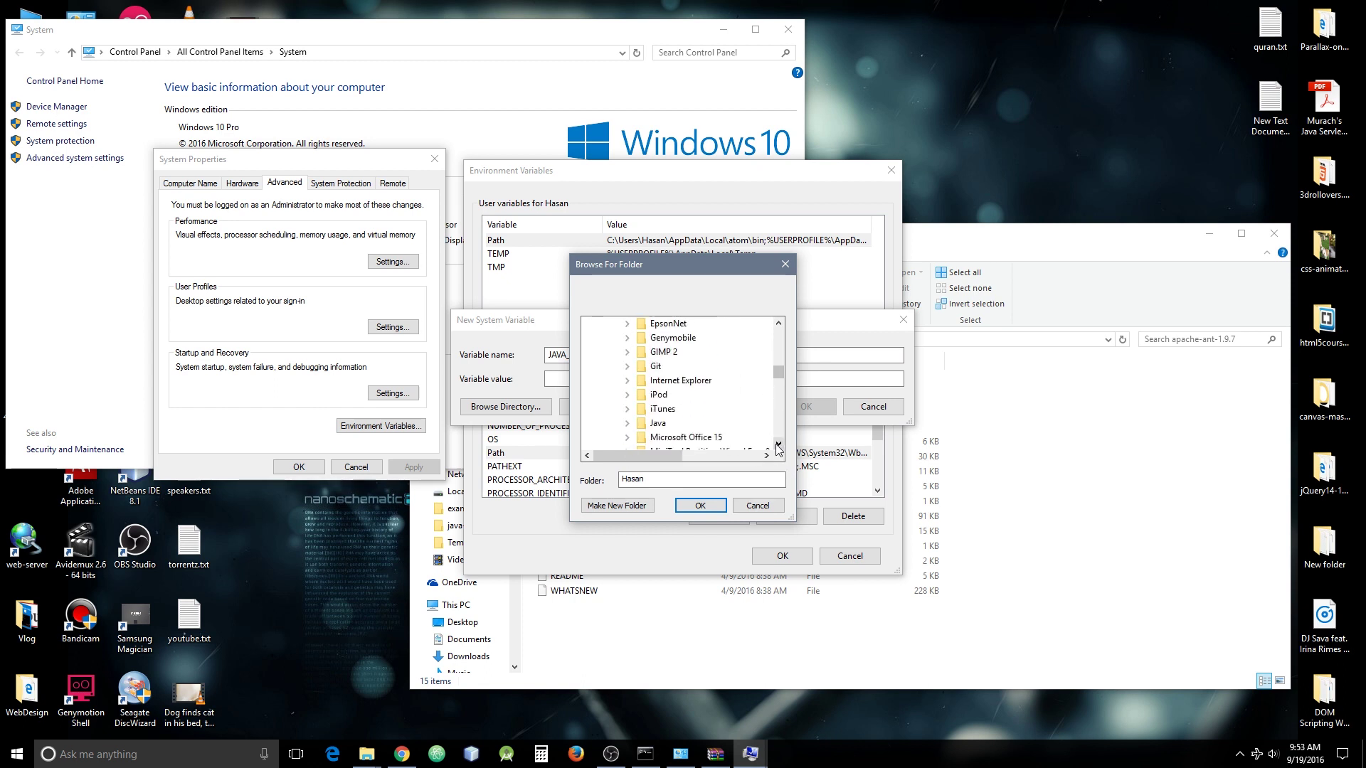
{"action": "left_click", "coordinate": [627, 410]}
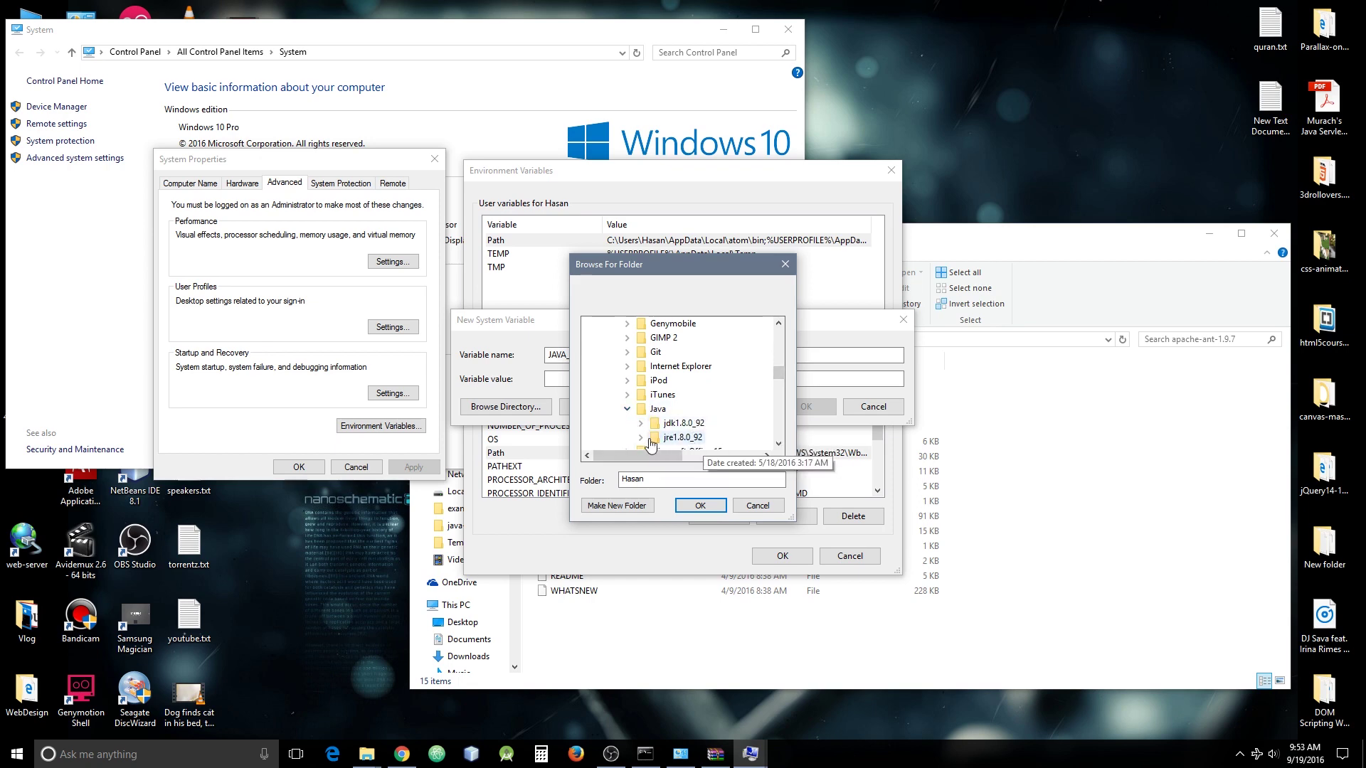
{"action": "double_click", "coordinate": [675, 425]}
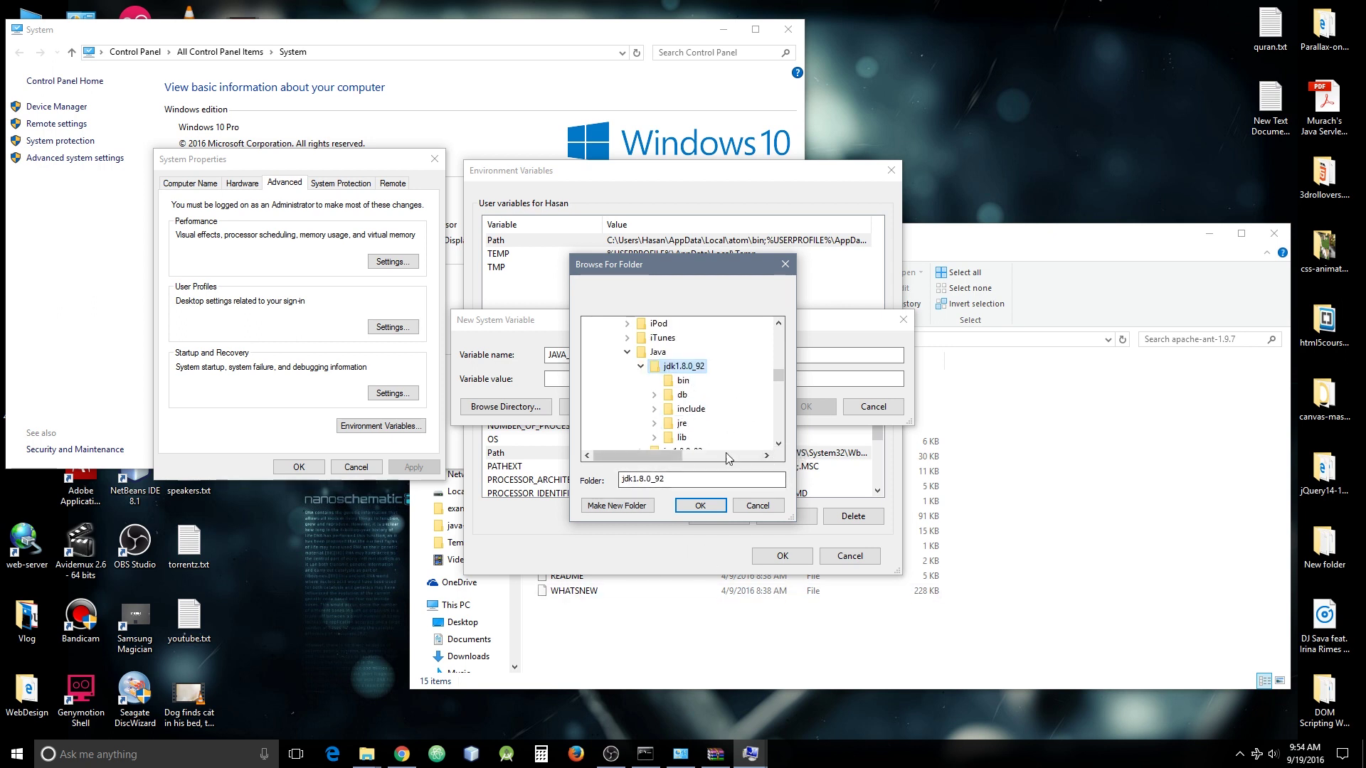
{"action": "left_click", "coordinate": [704, 501]}
{"action": "left_click", "coordinate": [804, 407]}
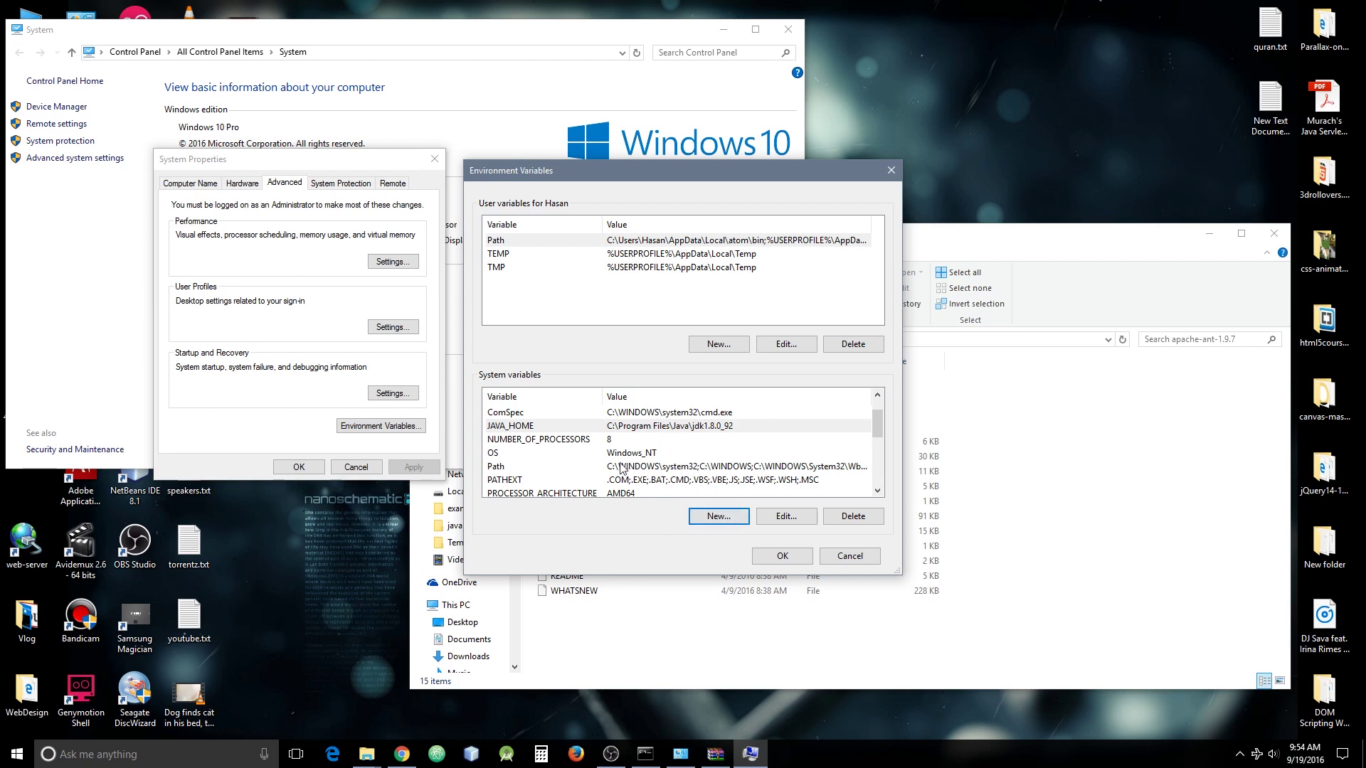
Append %JAVA_HOME%\bin as a new system Path entry and confirm both the Path editor and Environment Variables.
{"action": "left_click", "coordinate": [654, 468]}
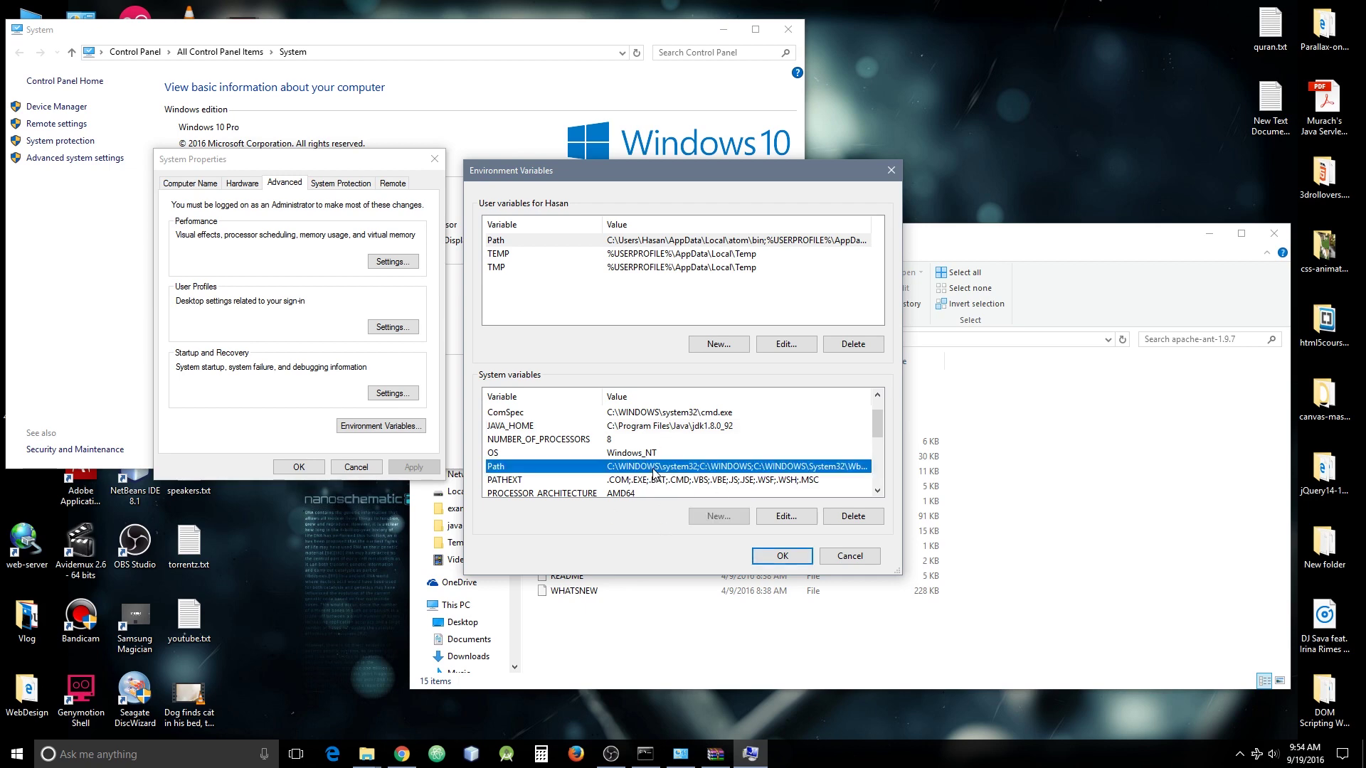
{"action": "left_click", "coordinate": [785, 517]}
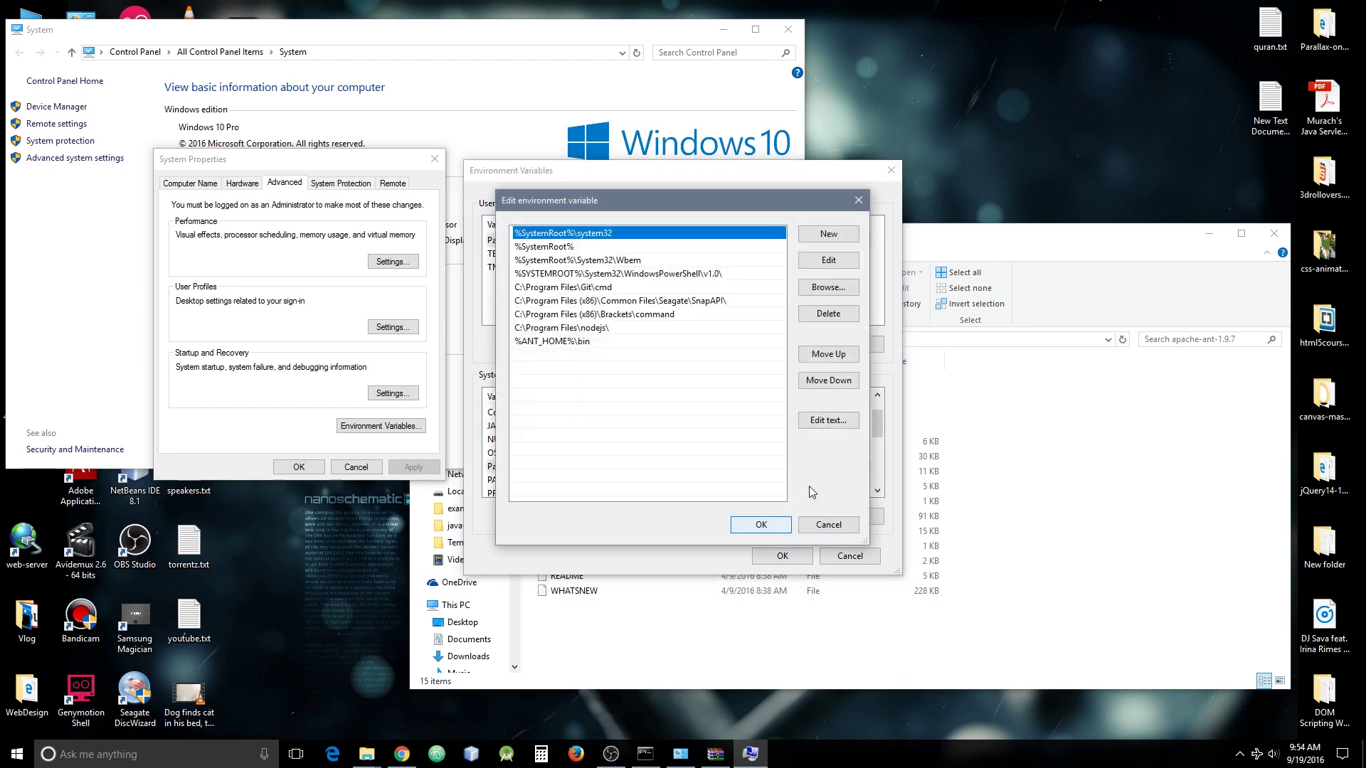
{"action": "left_click", "coordinate": [580, 362]}
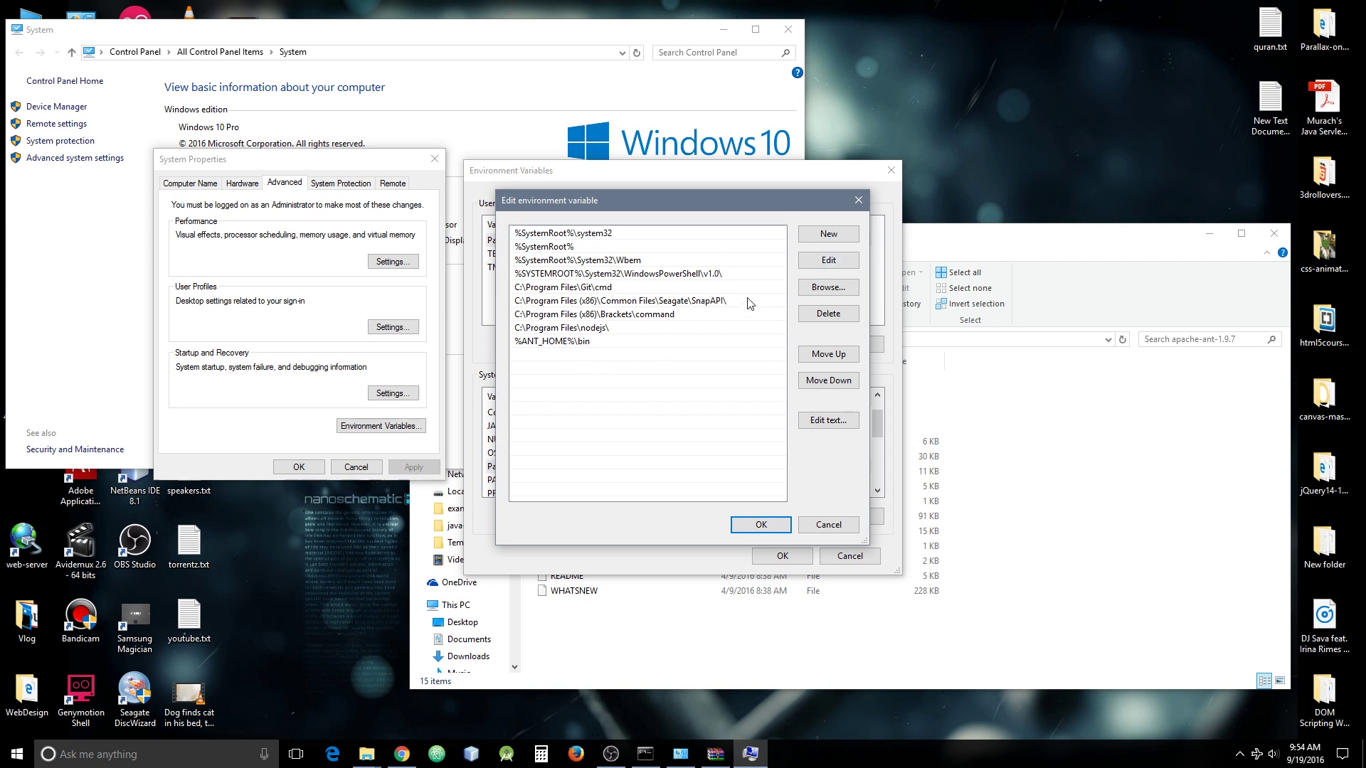
{"action": "left_click", "coordinate": [847, 237]}
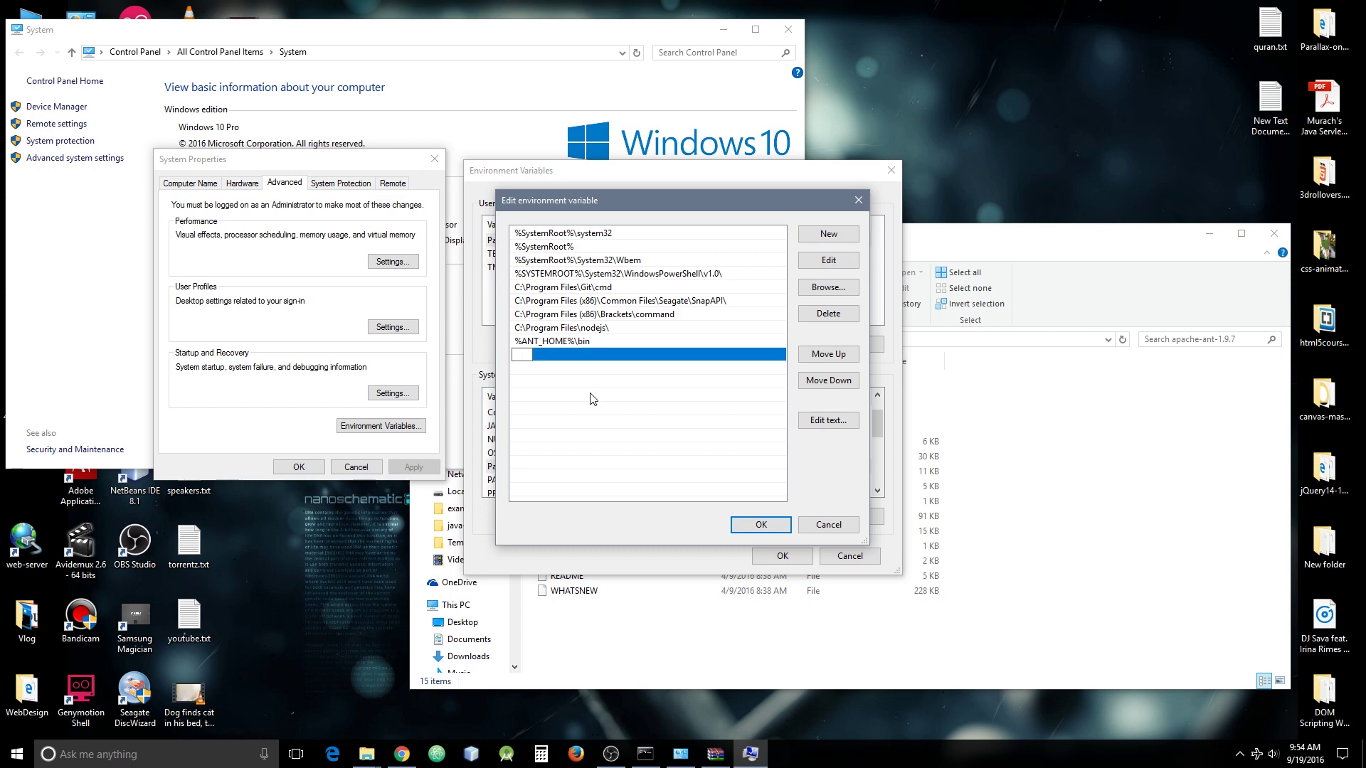
{"action": "type", "text": "%JAVA_HOMW"}
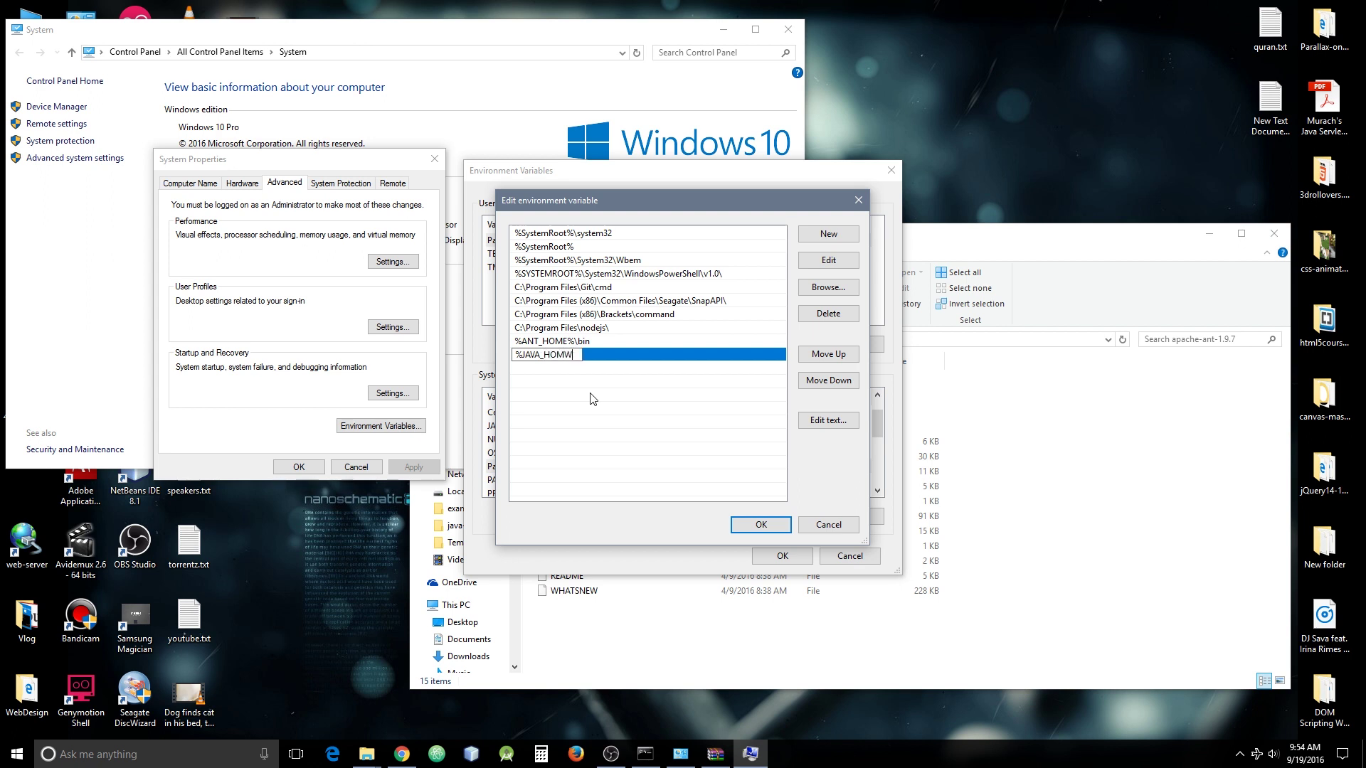
{"action": "key", "text": "BackSpace"}
{"action": "type", "text": "E%\\BIN"}
{"action": "key", "text": "BackSpace"}
{"action": "key", "text": "BackSpace"}
{"action": "key", "text": "BackSpace"}
{"action": "type", "text": "bin"}
{"action": "left_click", "coordinate": [761, 525]}
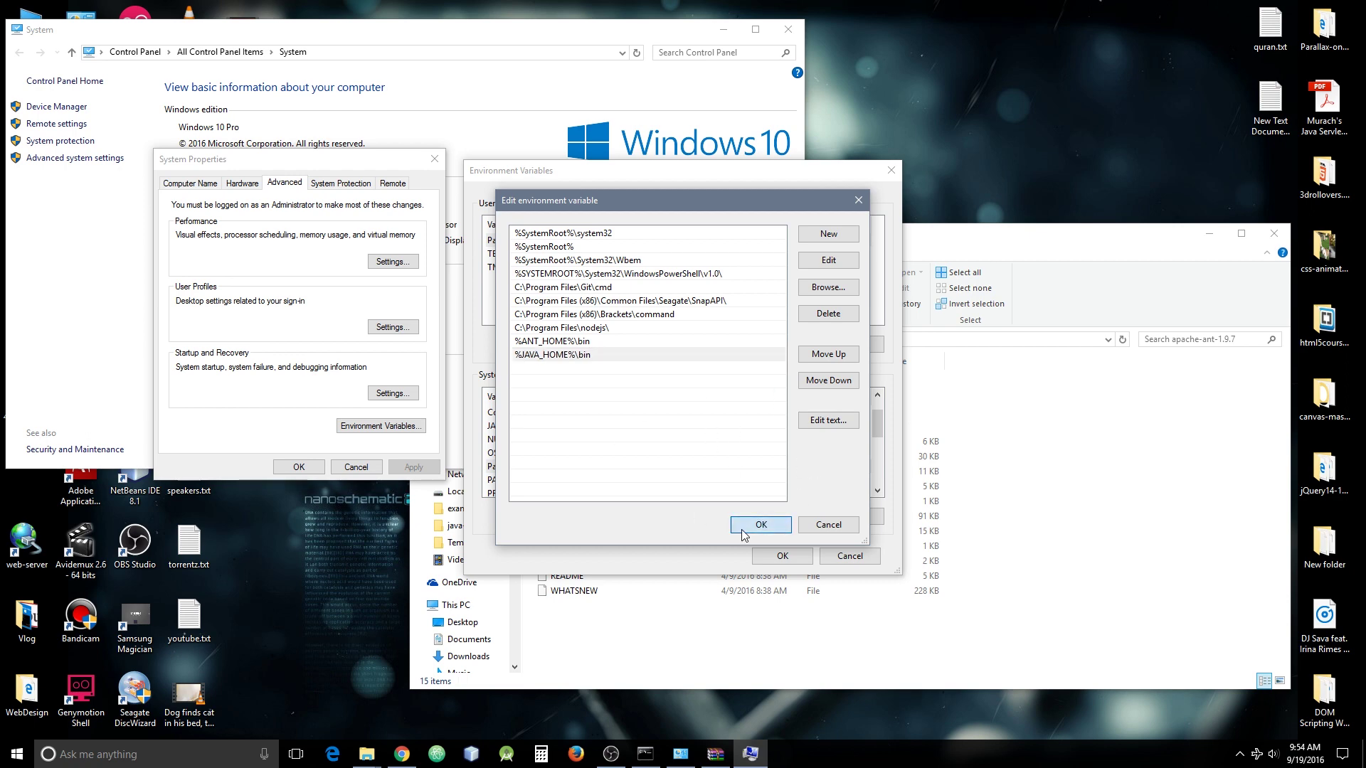
{"action": "left_click", "coordinate": [790, 562]}
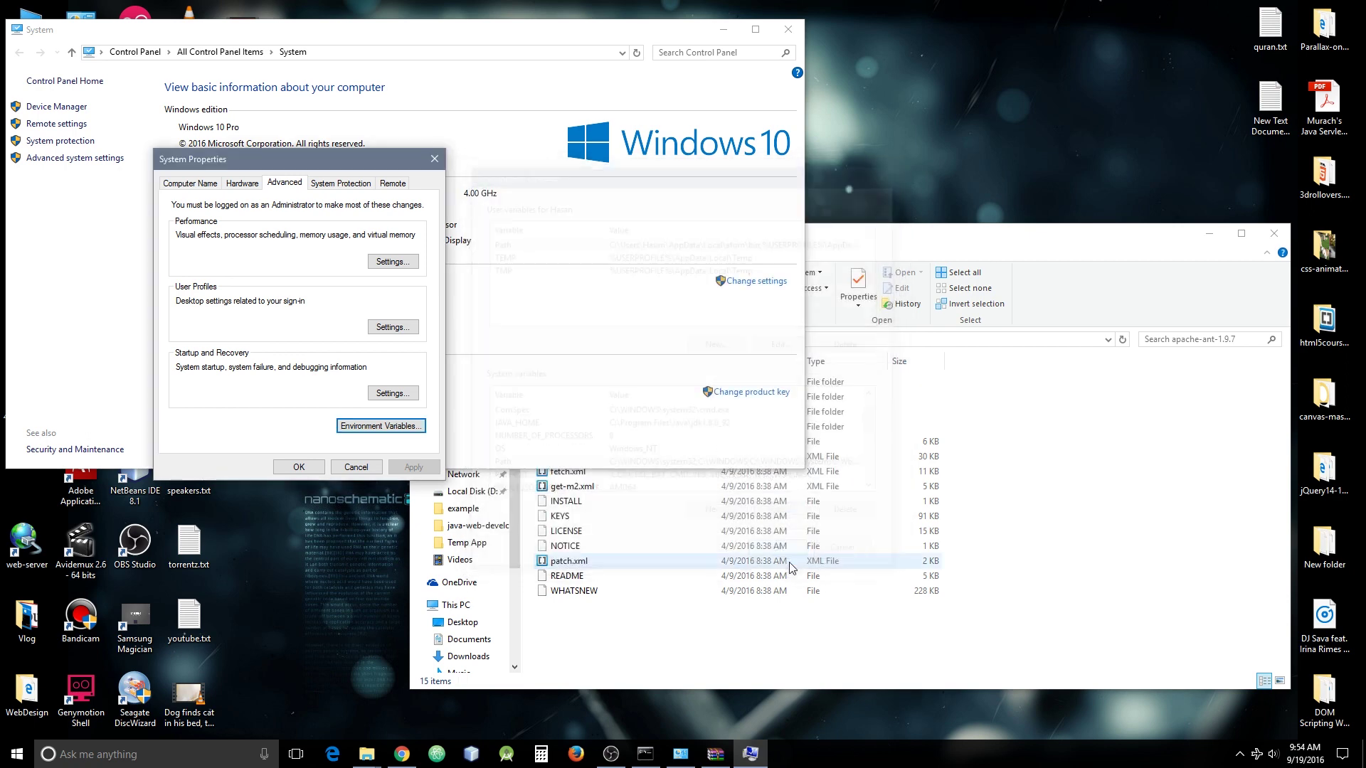
Rerun java -version and ant -version in the old console; ant is still unrecognized.
{"action": "left_click", "coordinate": [646, 755]}
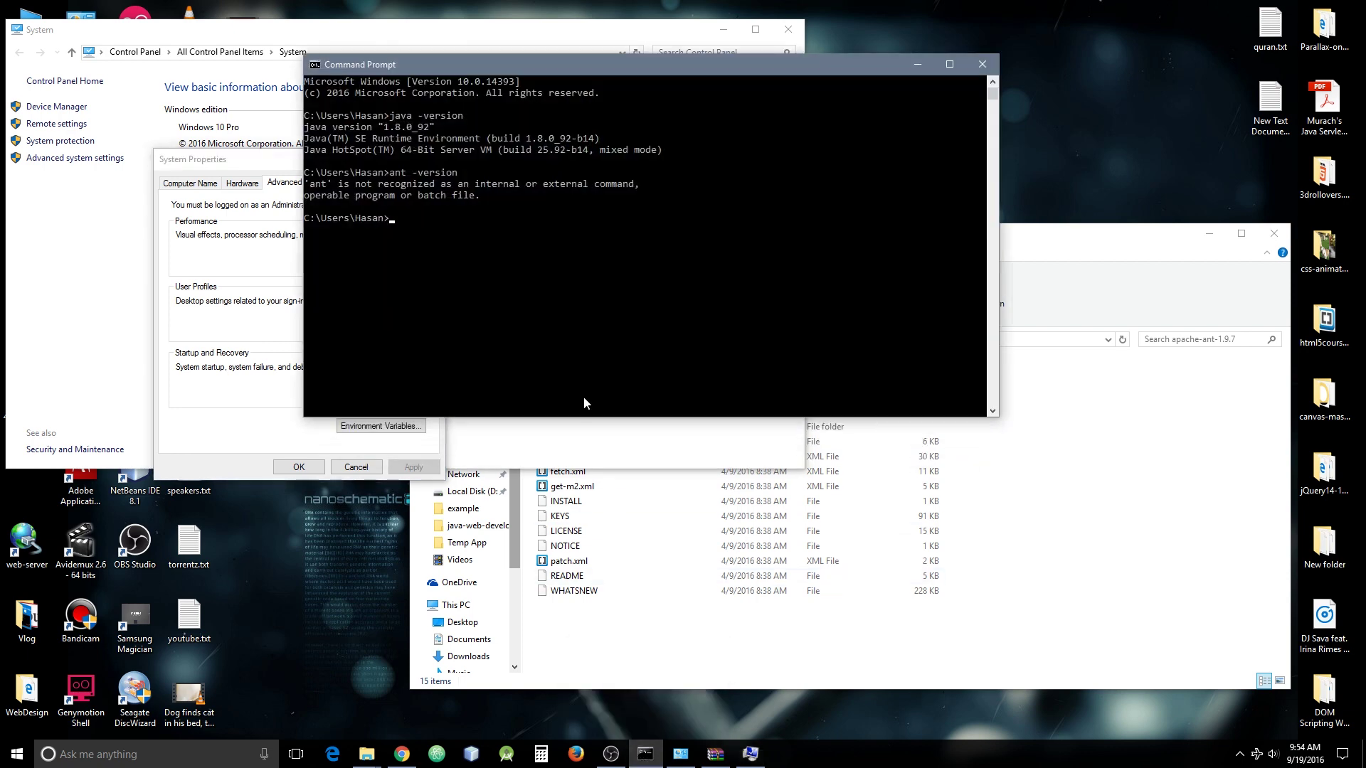
{"action": "left_click", "coordinate": [590, 366]}
{"action": "key", "text": "Up"}
{"action": "key", "text": "Up"}
{"action": "key", "text": "Return"}
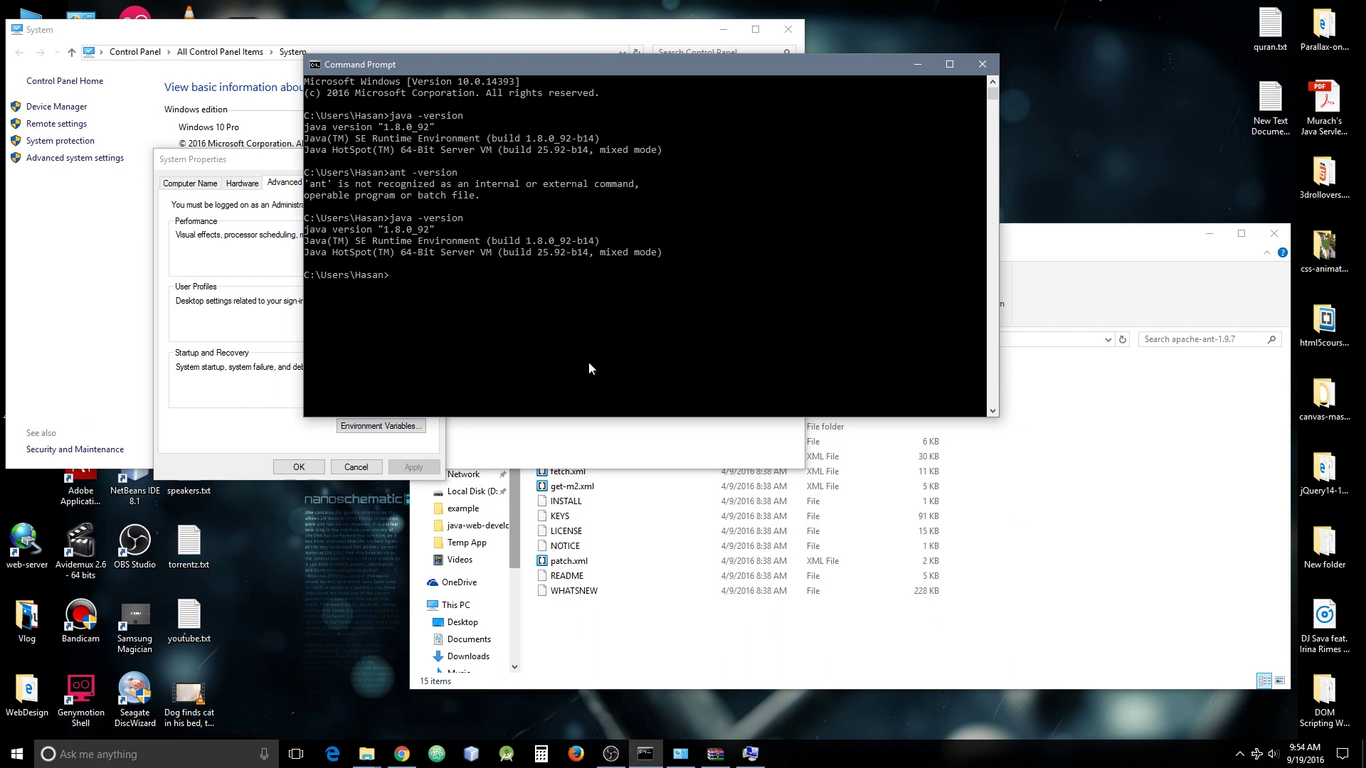
{"action": "key", "text": "Up"}
{"action": "key", "text": "Up"}
{"action": "key", "text": "Return"}
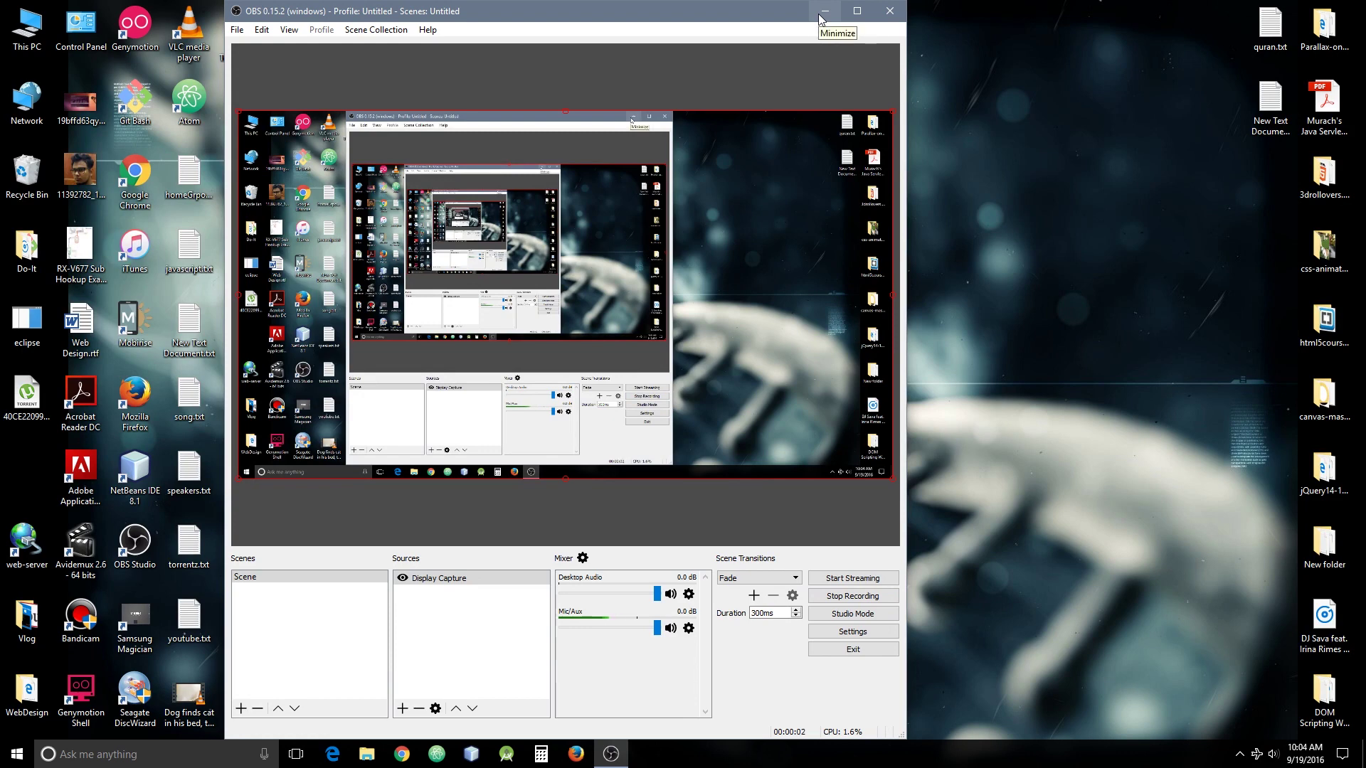
Minimize OBS and launch a fresh Command Prompt by searching for cmd.
{"action": "left_click", "coordinate": [822, 13]}
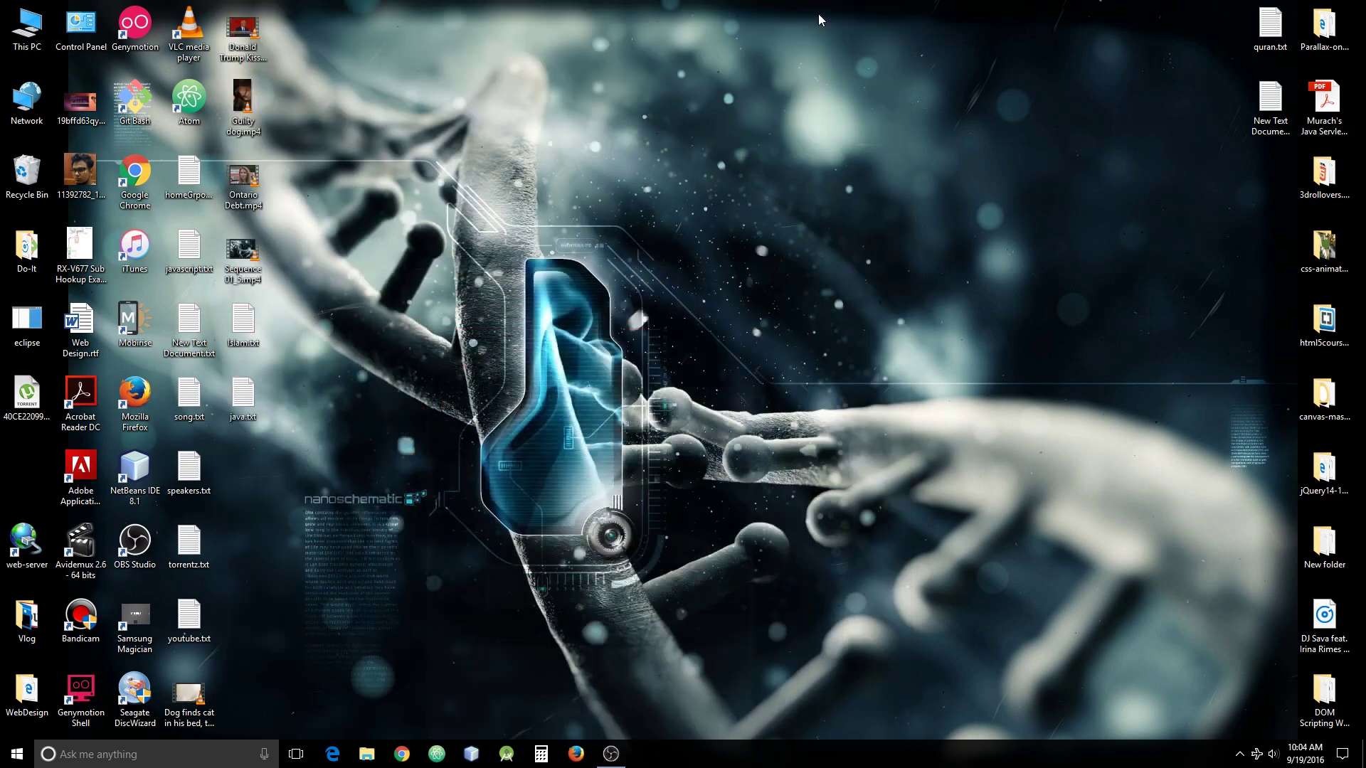
{"action": "left_click", "coordinate": [163, 756]}
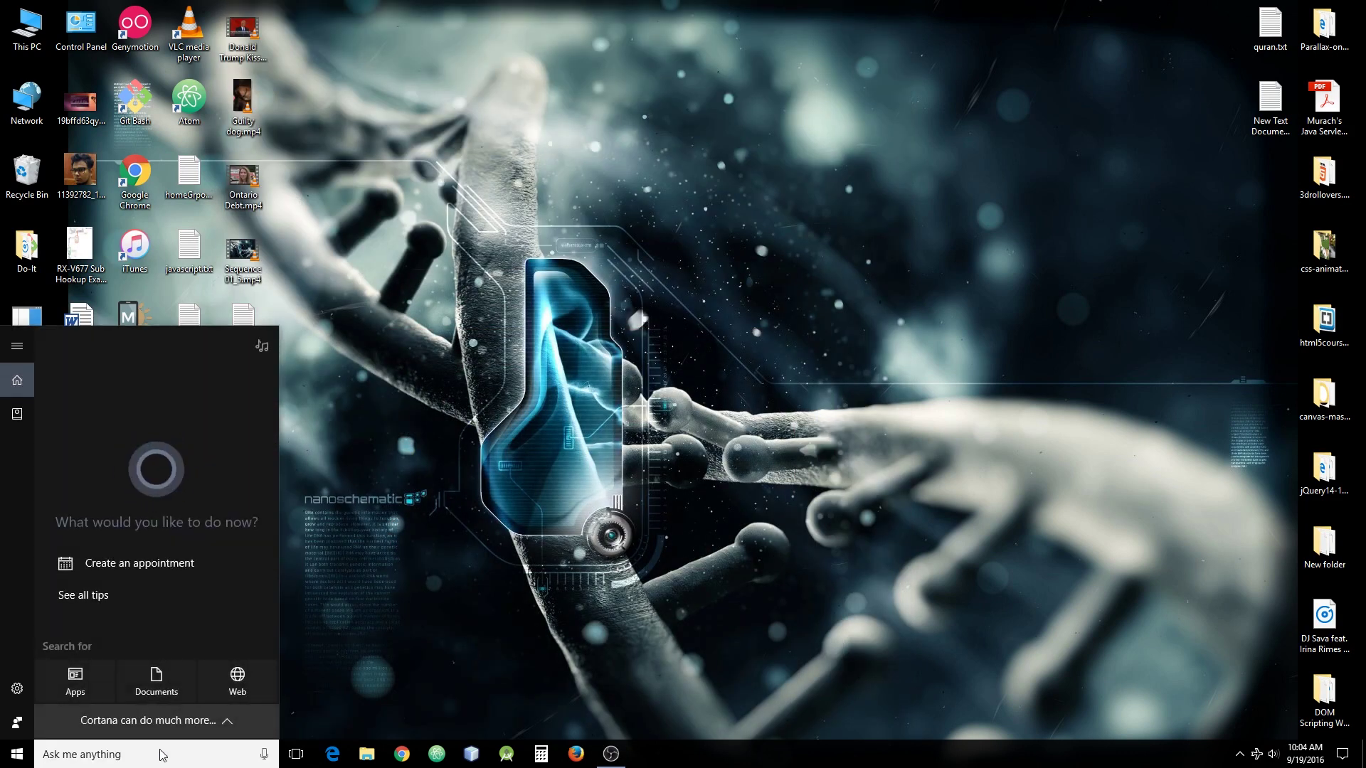
{"action": "type", "text": "cmd"}
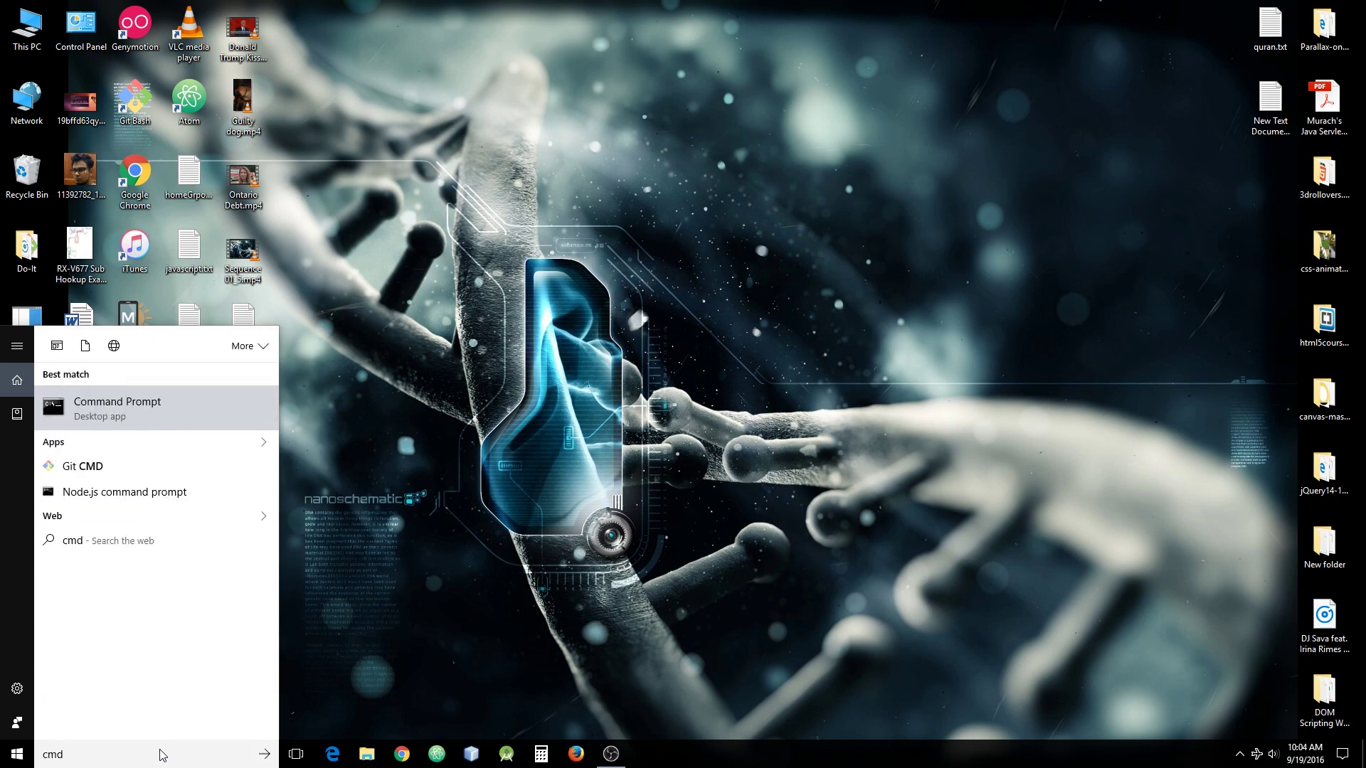
{"action": "key", "text": "Return"}
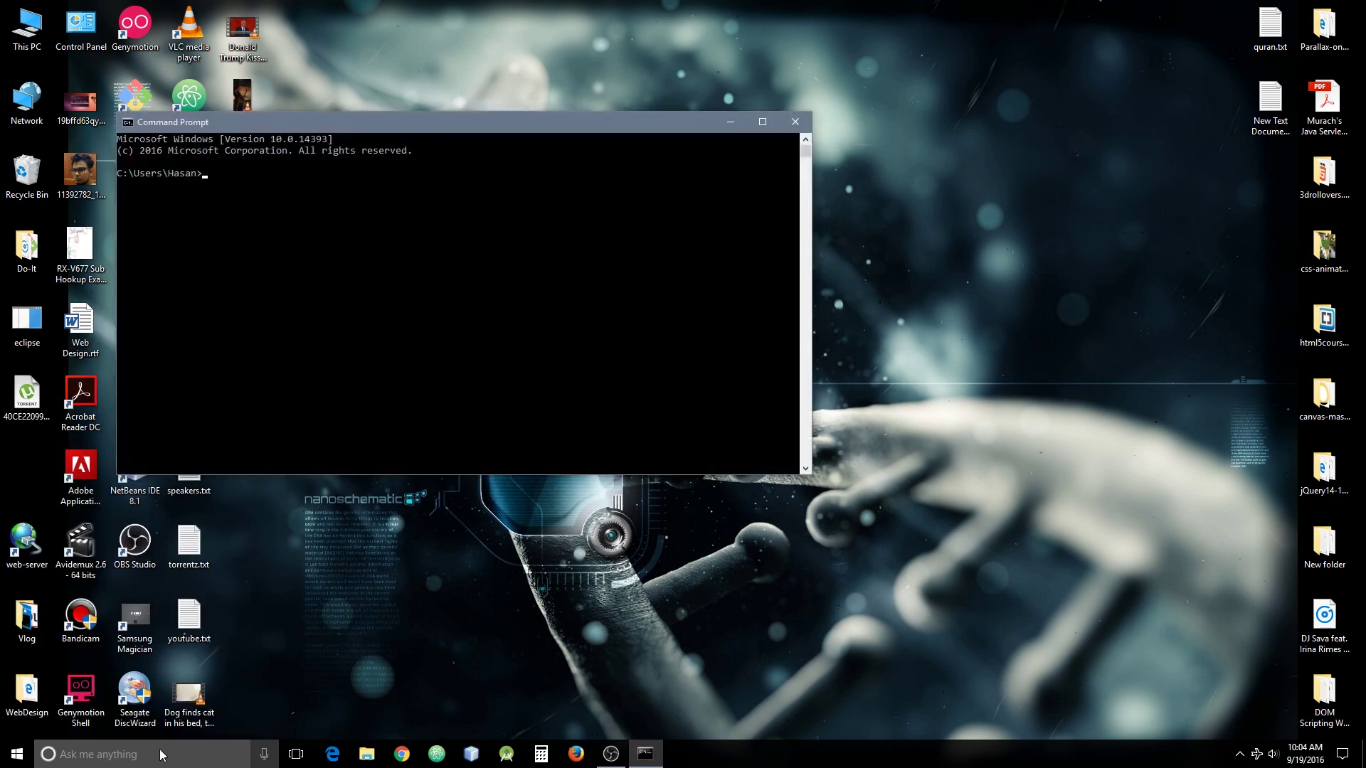
Run java -version and ant -version, confirming Java 1.8.0_92 and Apache Ant 1.9.7.
{"action": "type", "text": "ja"}
{"action": "type", "text": "ba"}
{"action": "type", "text": "va "}
{"action": "type", "text": "-v"}
{"action": "key", "text": "Return"}
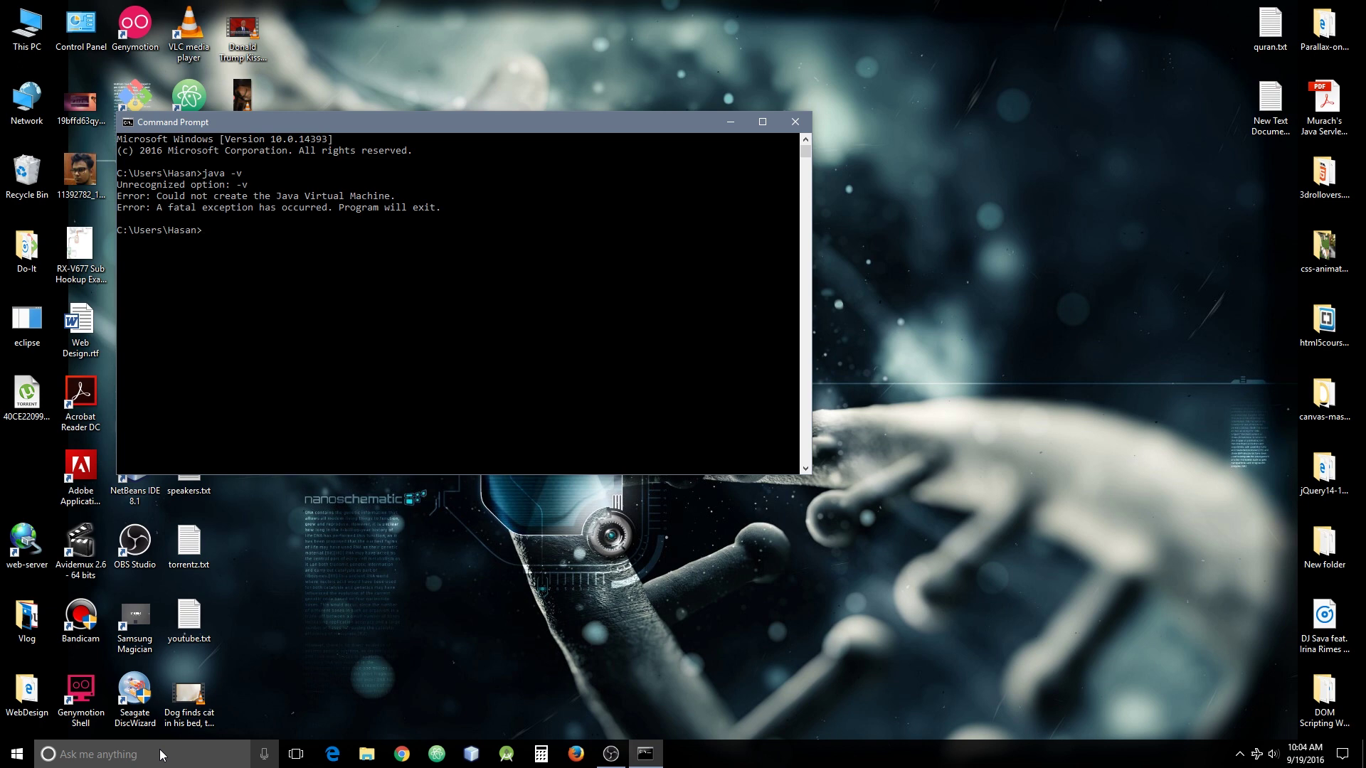
{"action": "key", "text": "Up"}
{"action": "type", "text": "ersion"}
{"action": "key", "text": "Return"}
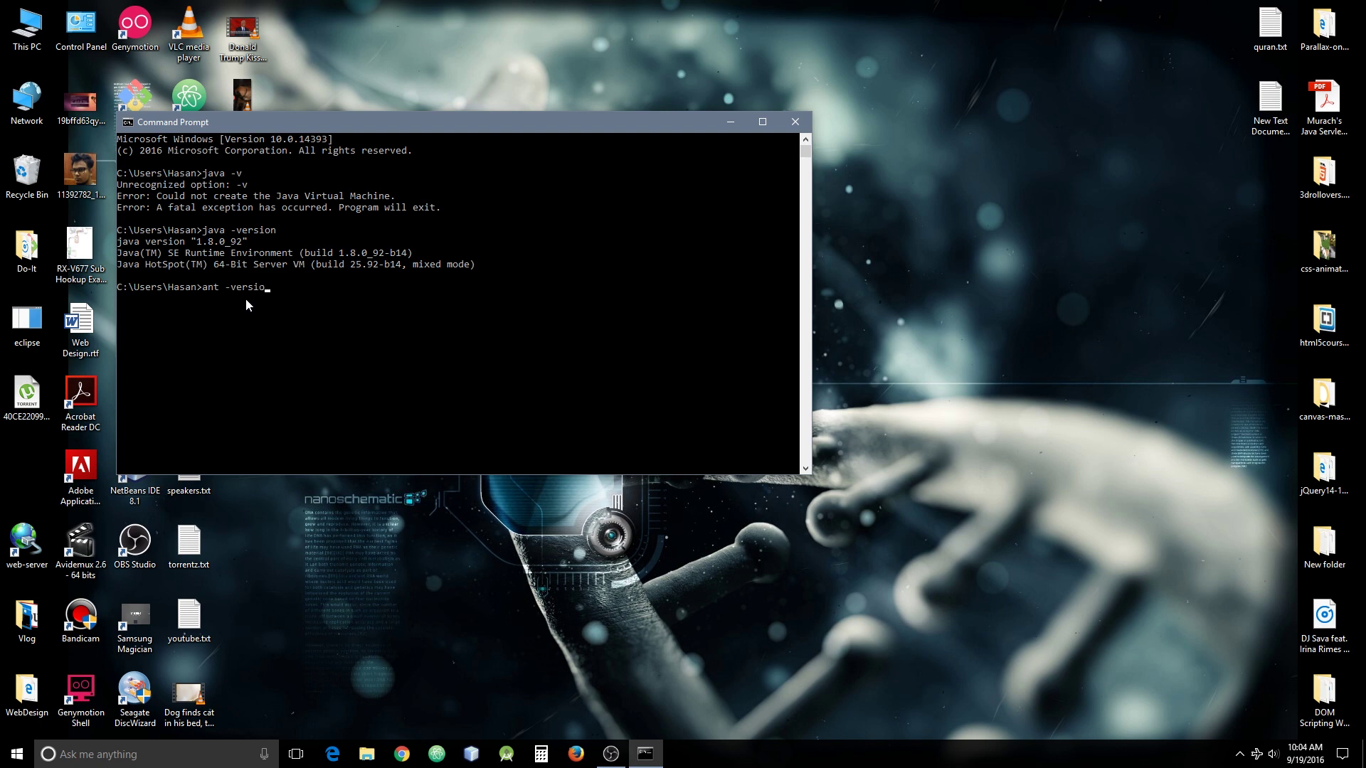
{"action": "type", "text": "n"}
{"action": "key", "text": "Return"}
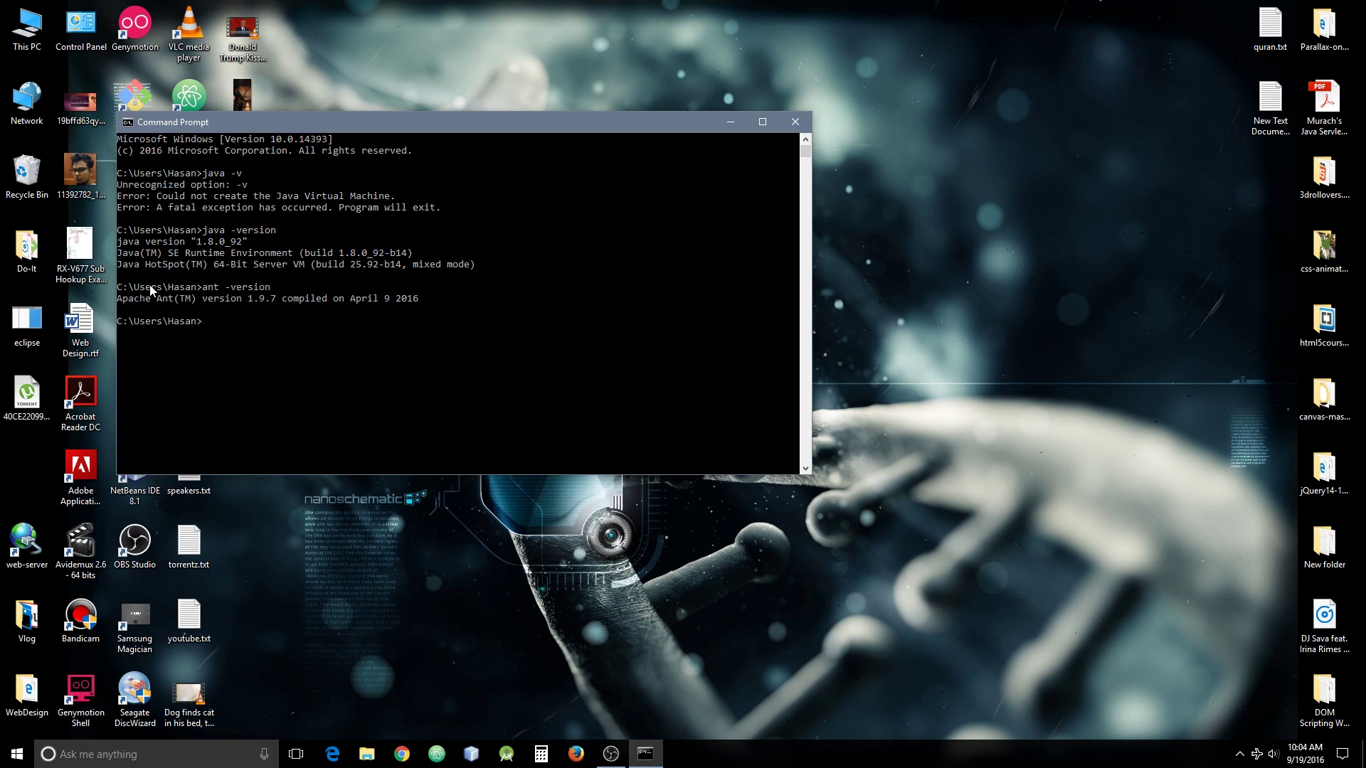